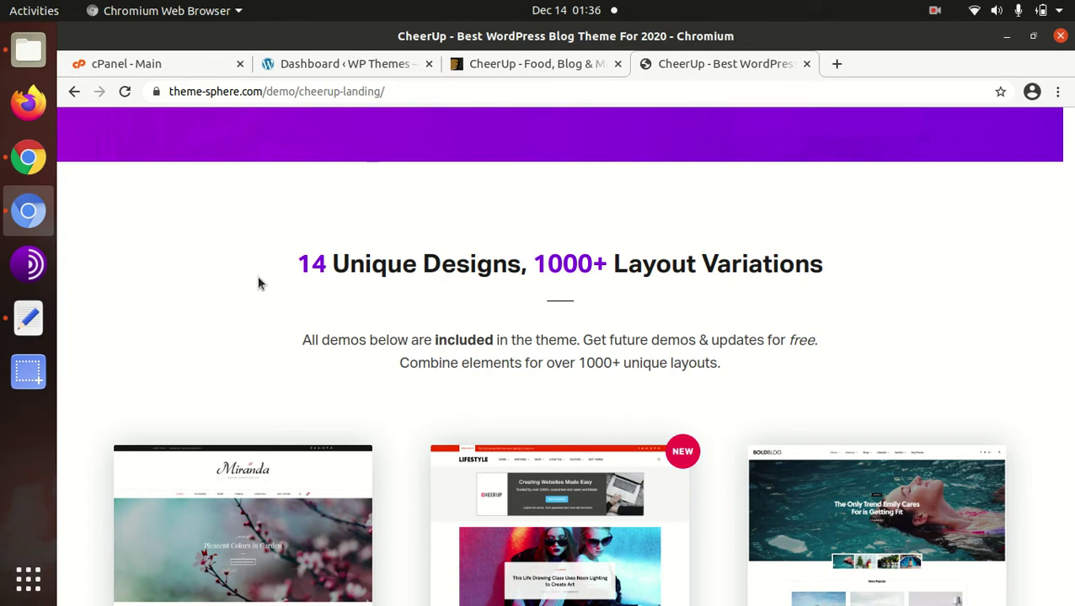
Switch to the CheerUp item page on ThemeForest and scroll through its details.
scroll(276, 341, "up", 3)
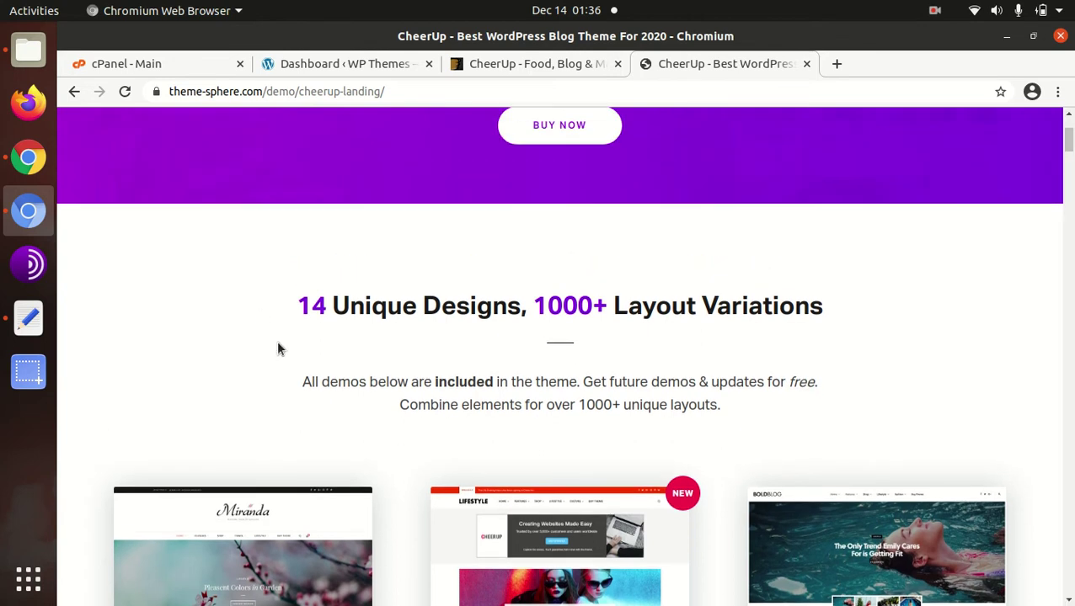
scroll(281, 350, "up", 1)
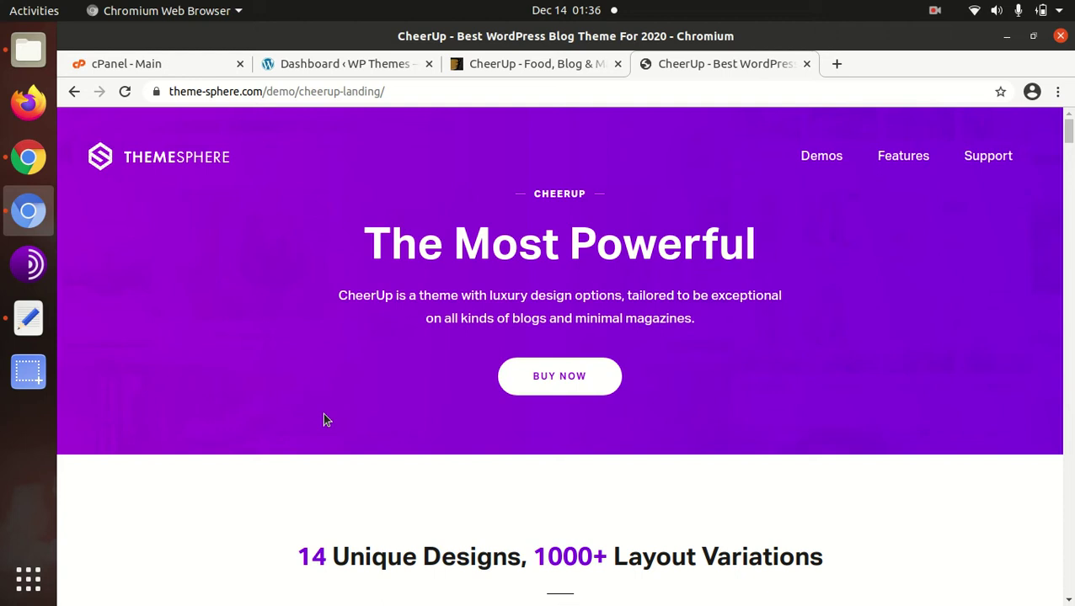
scroll(360, 372, "down", 4)
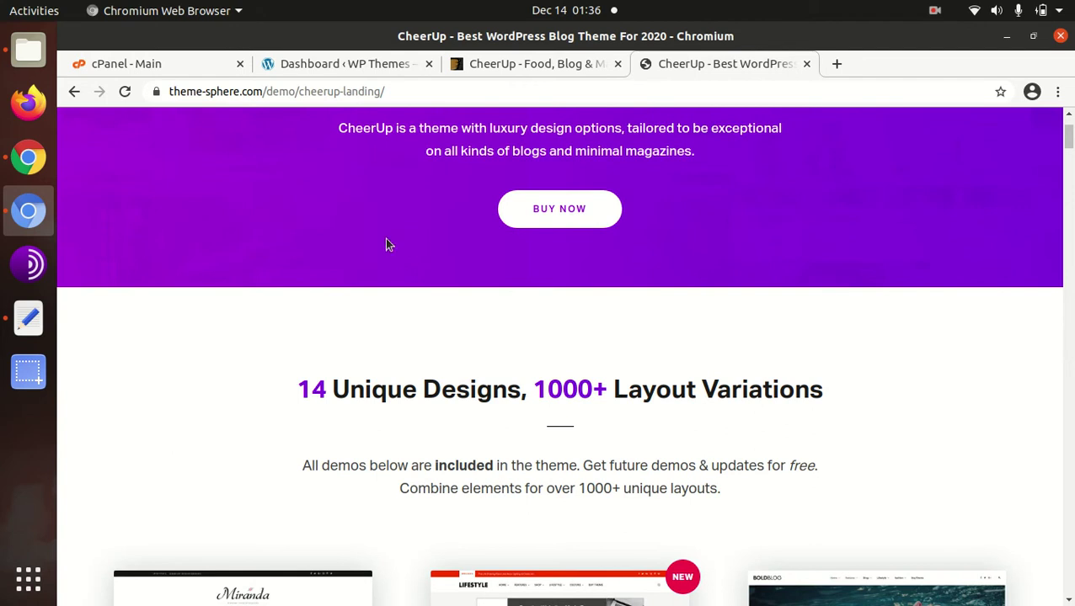
scroll(386, 244, "up", 4)
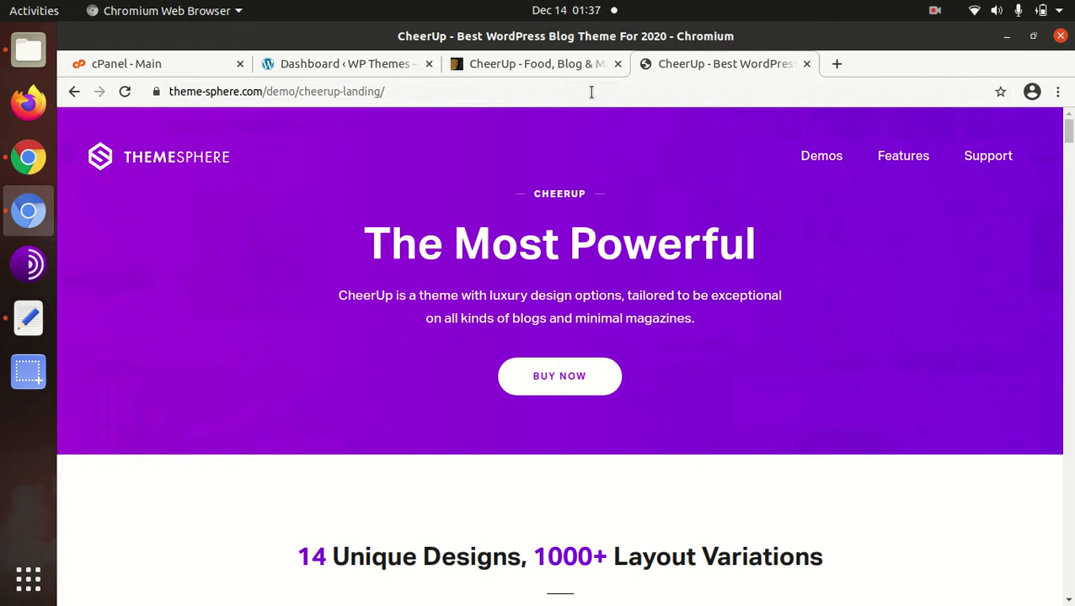
left_click(550, 73)
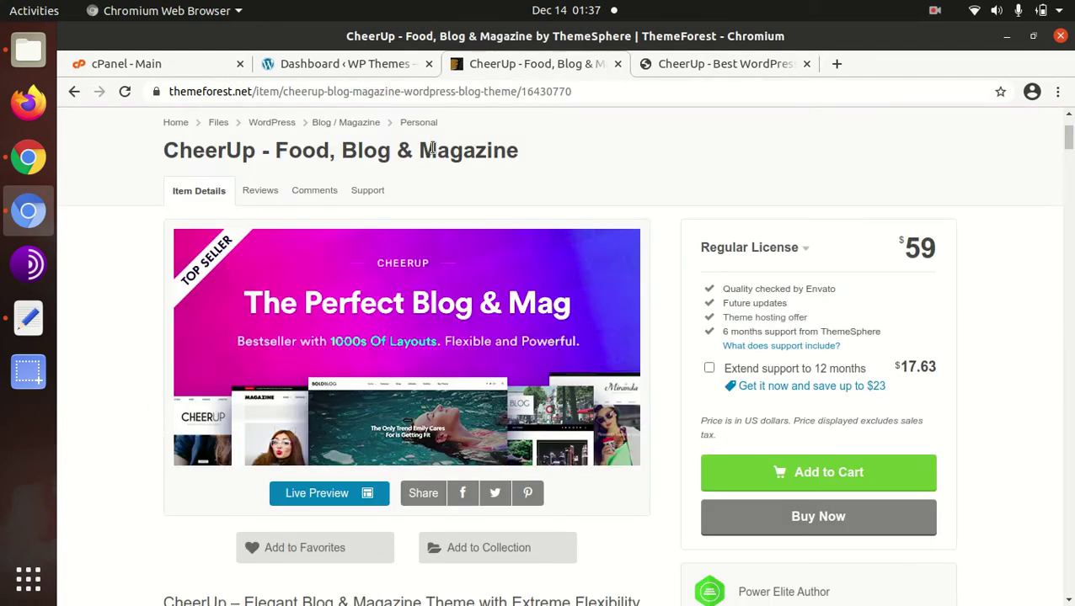
scroll(558, 166, "down", 3)
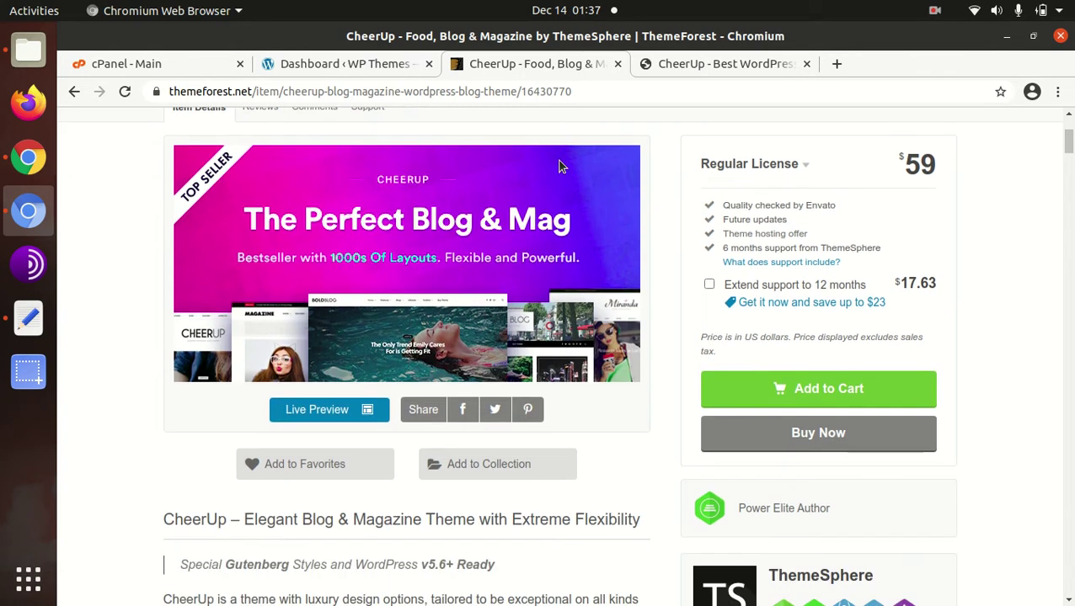
scroll(650, 383, "down", 3)
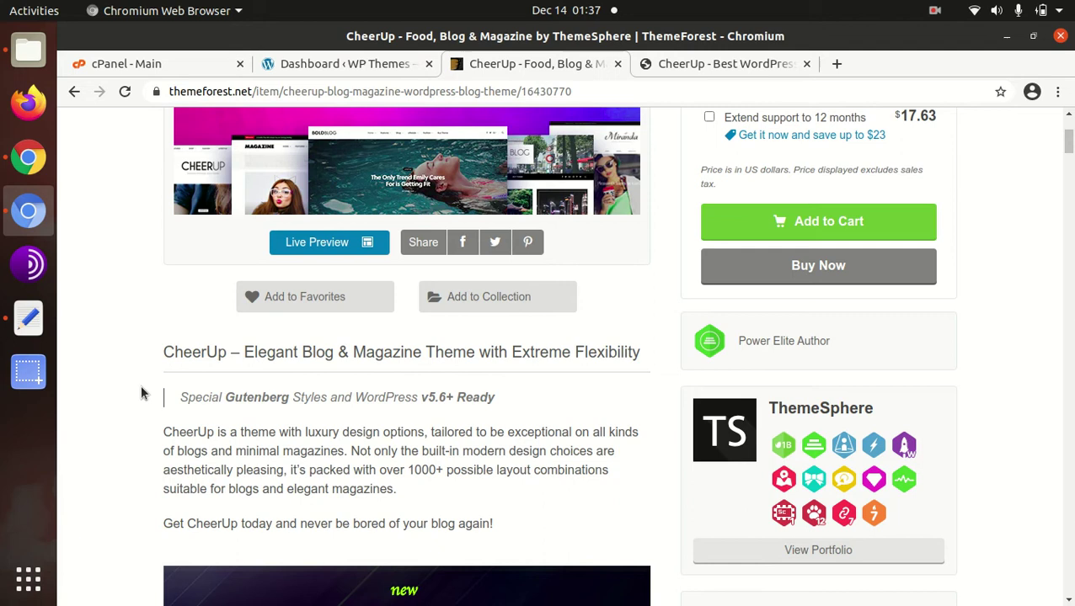
scroll(198, 371, "down", 10)
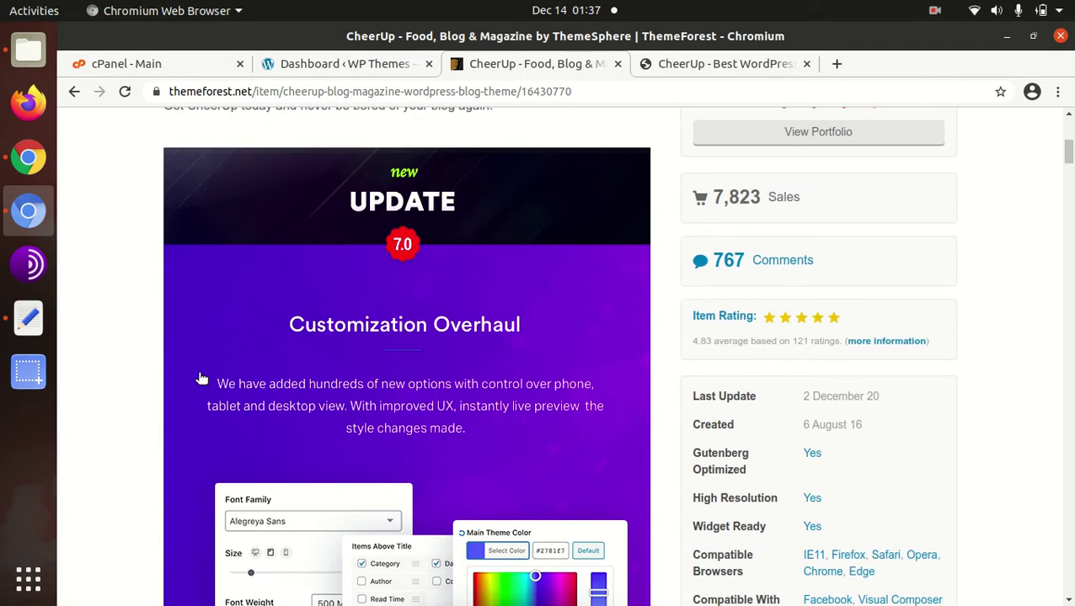
scroll(201, 378, "up", 4)
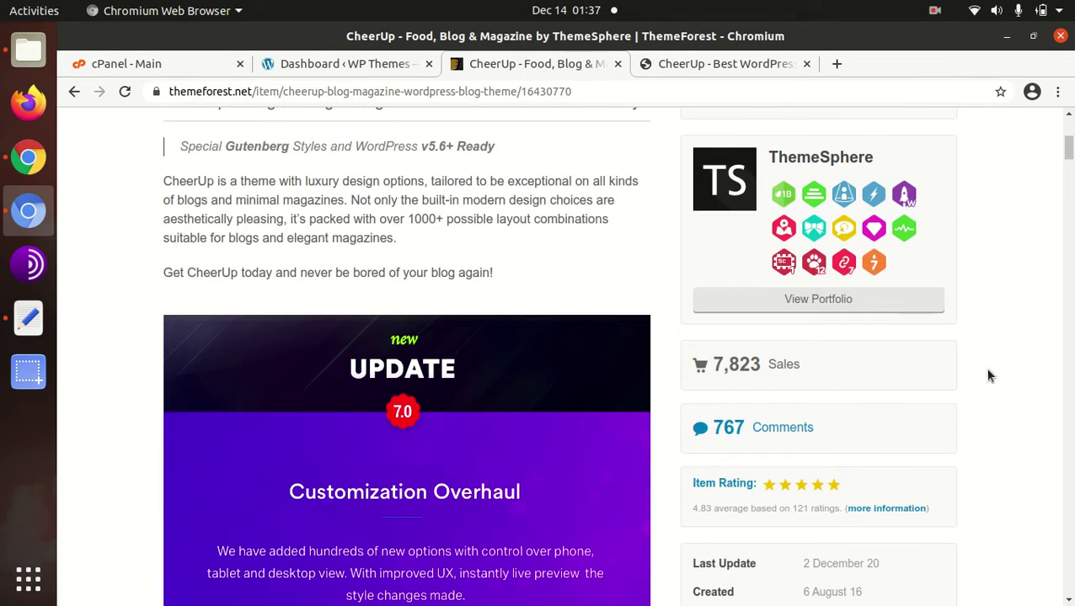
scroll(989, 377, "up", 2)
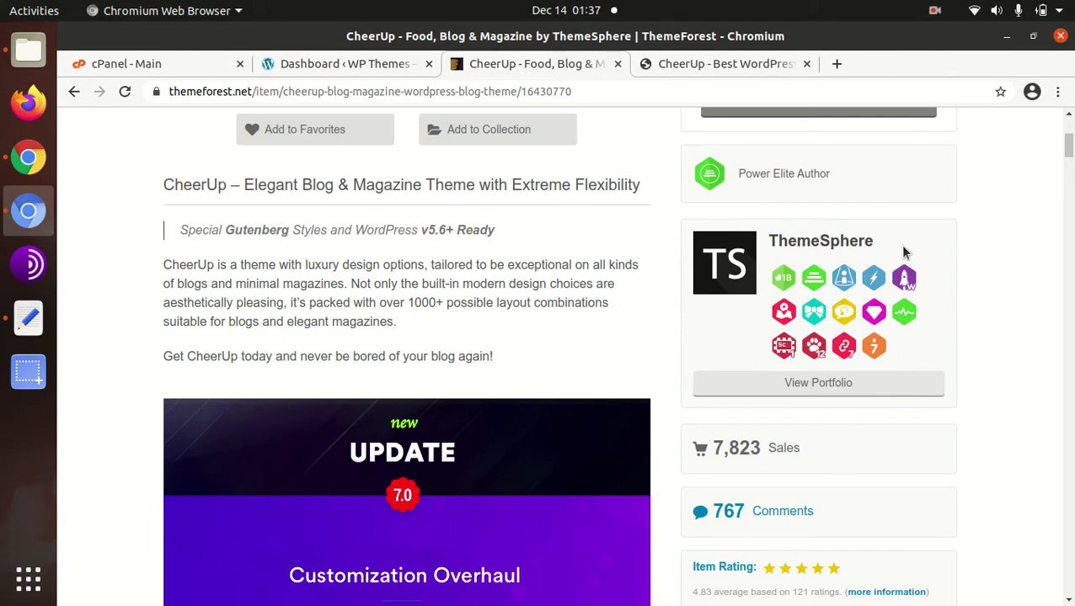
Highlight author ThemeSphere, the Power Elite Author badge, created 6 August 16 and last update 2 December 20.
left_click_drag(900, 250, 766, 242)
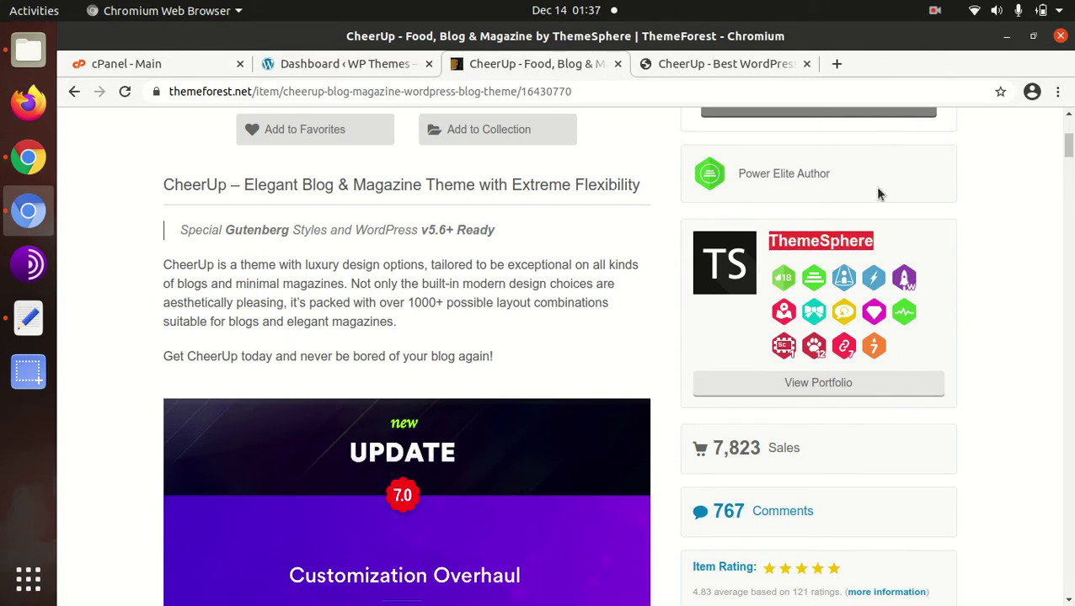
left_click_drag(874, 179, 731, 175)
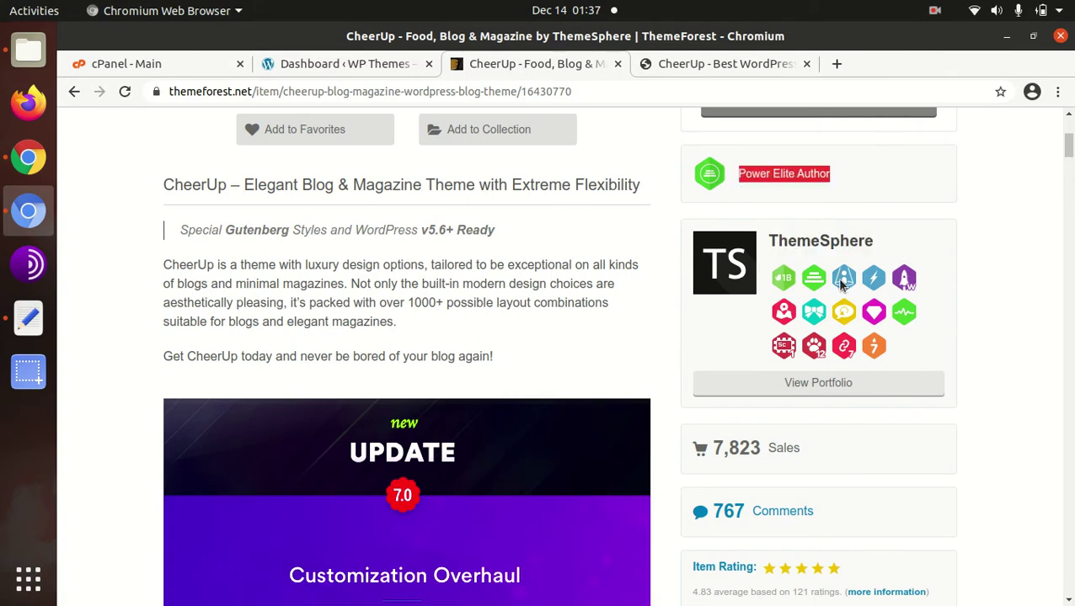
scroll(952, 385, "down", 5)
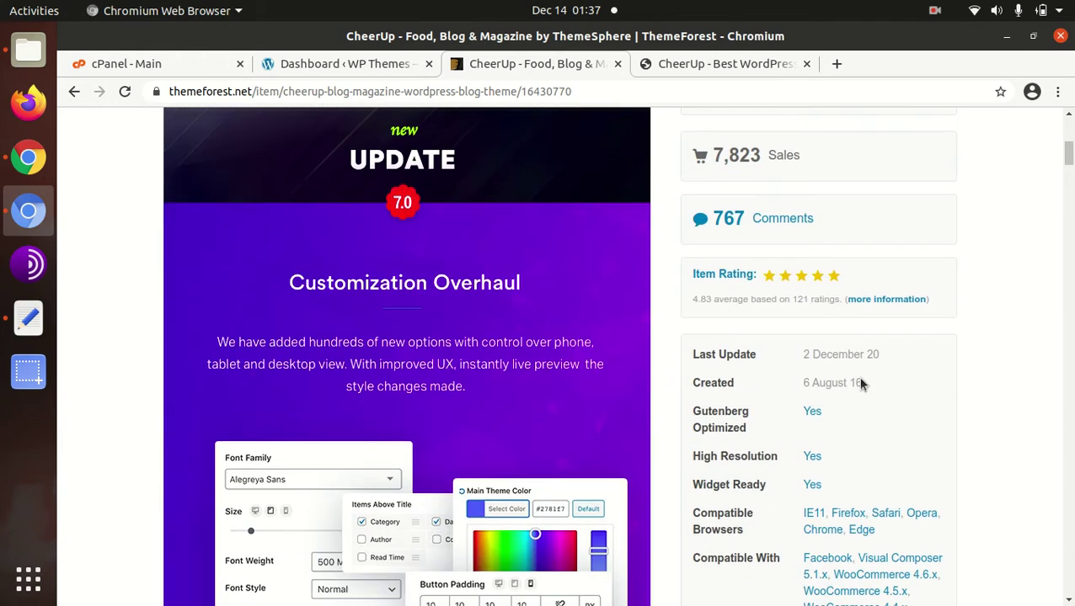
left_click_drag(861, 383, 800, 383)
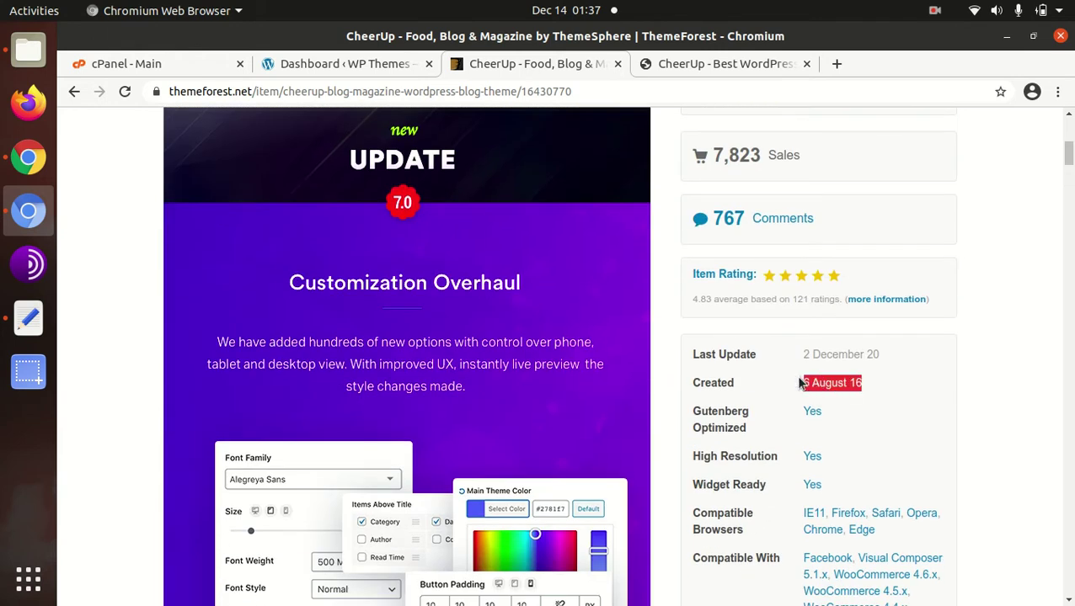
left_click(912, 350)
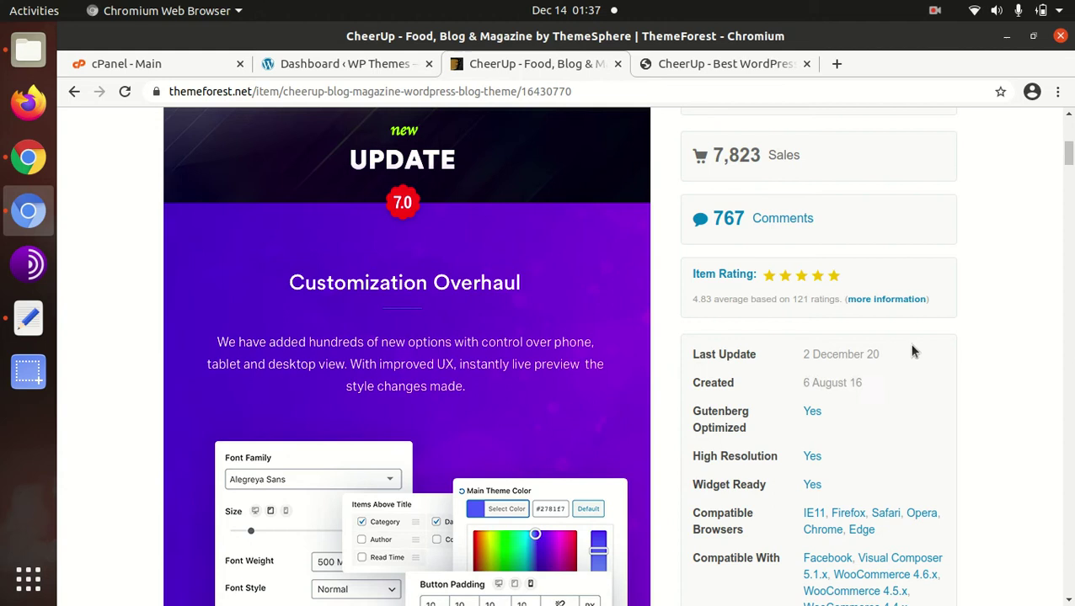
left_click_drag(912, 351, 805, 352)
left_click(912, 365)
left_click_drag(880, 354, 811, 355)
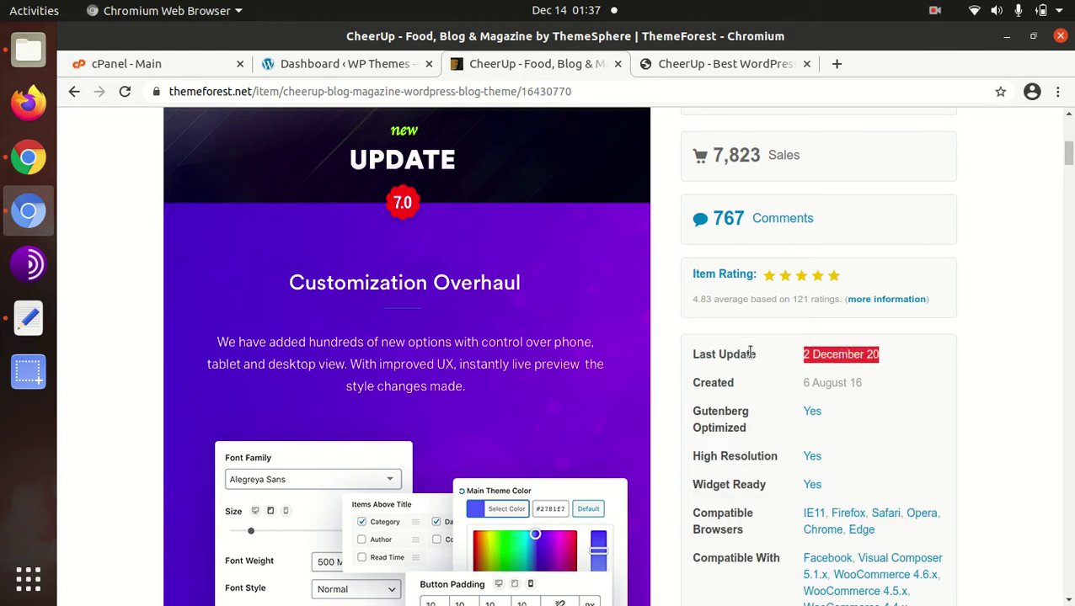
Return to the CheerUp landing page and scroll down through the Demos grid.
left_click(684, 67)
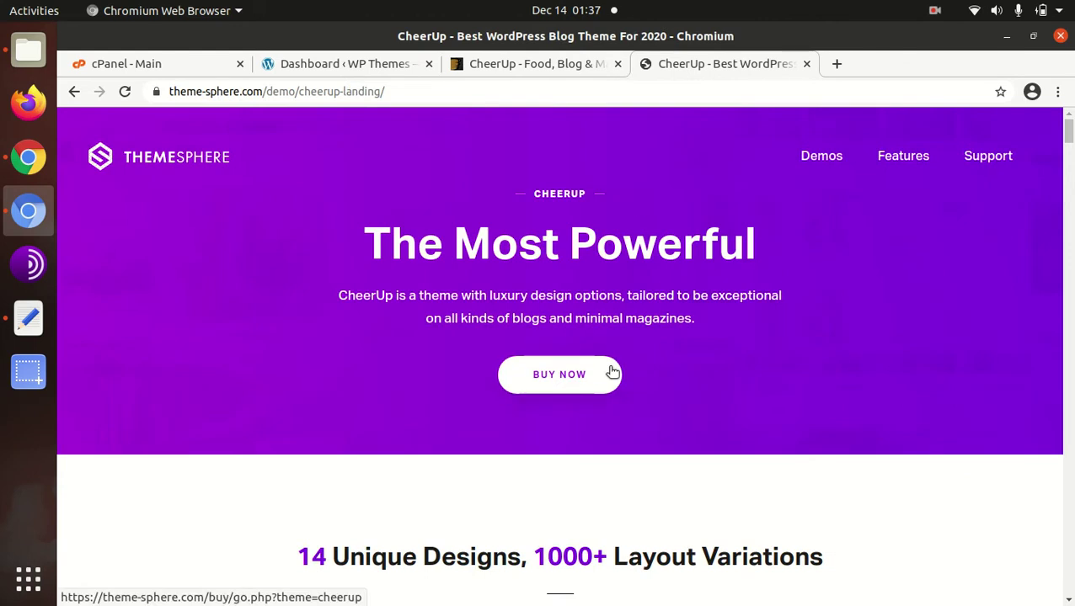
scroll(612, 372, "down", 5)
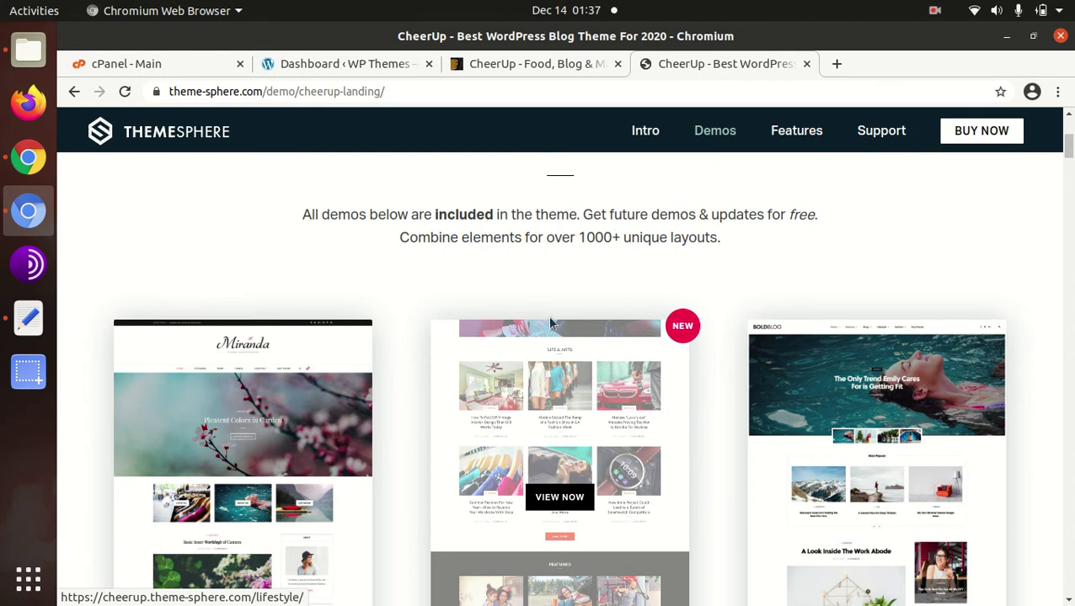
scroll(593, 378, "down", 2)
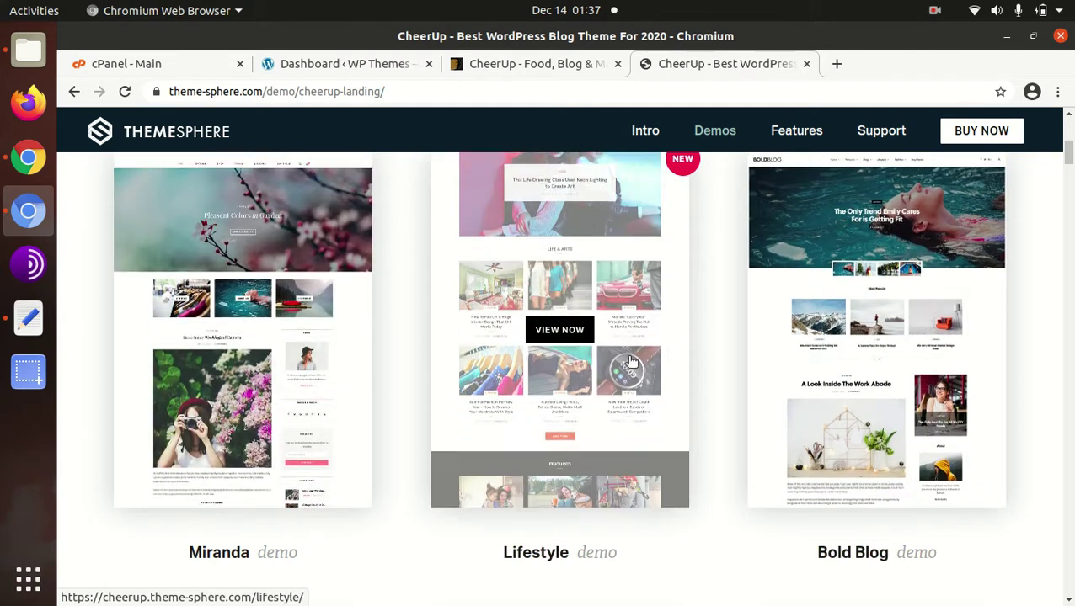
scroll(866, 348, "down", 3)
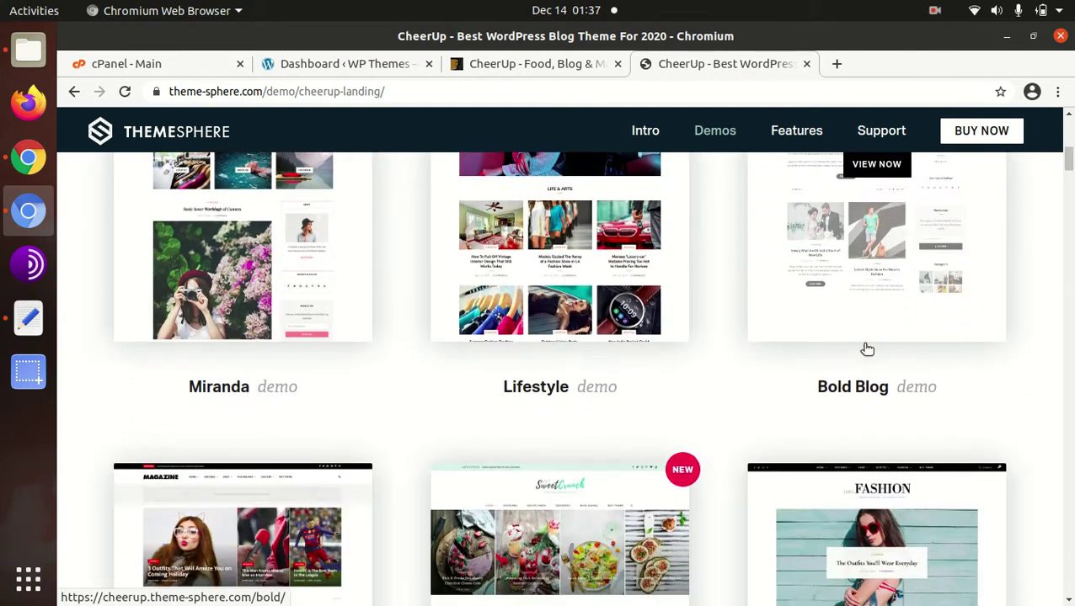
scroll(867, 348, "down", 5)
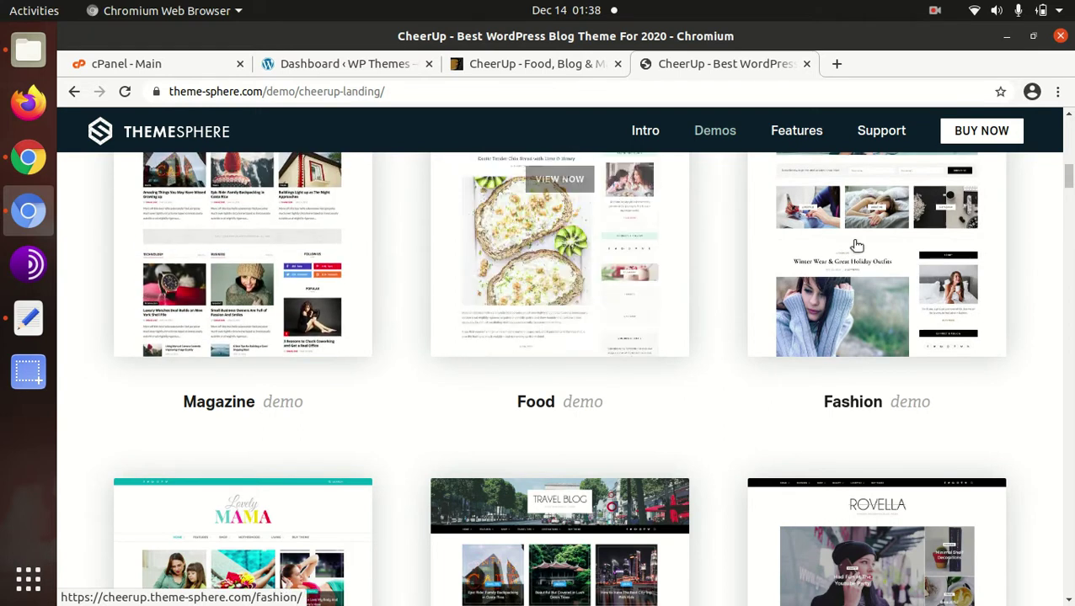
scroll(856, 245, "down", 4)
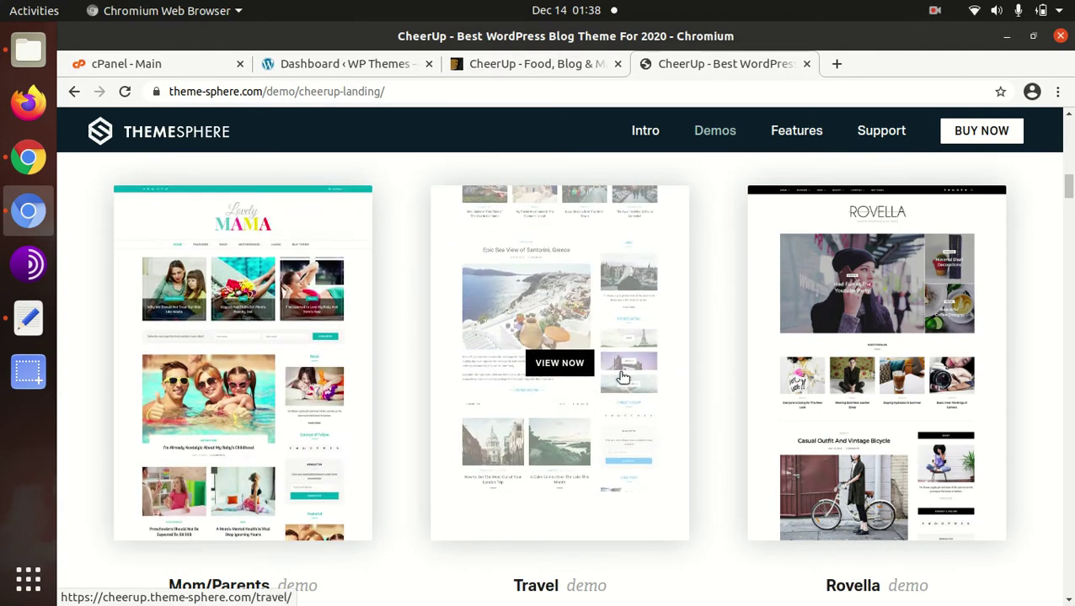
scroll(878, 379, "down", 7)
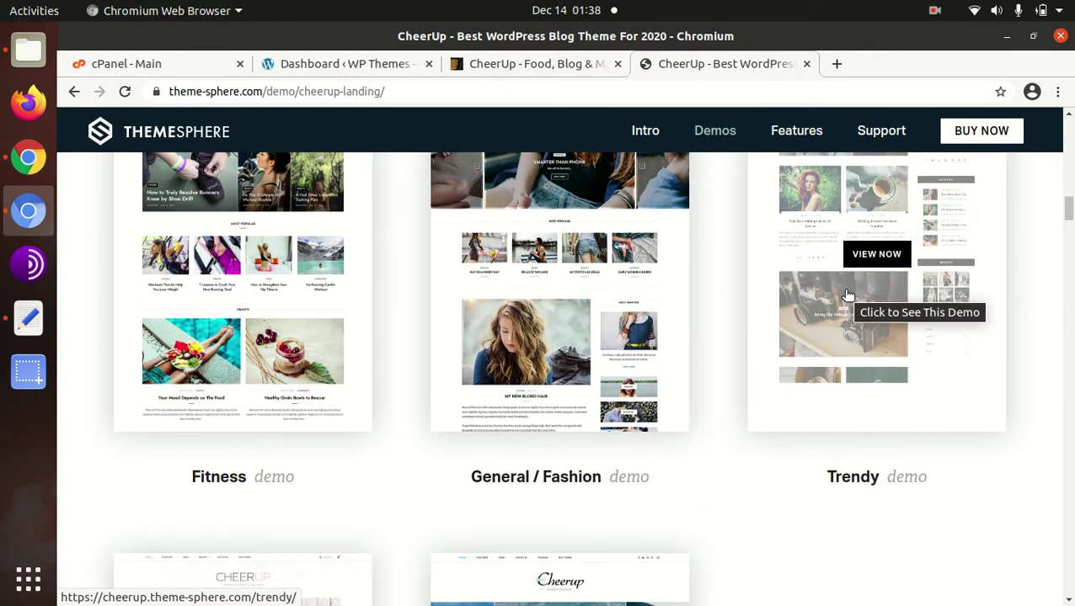
scroll(847, 291, "down", 3)
scroll(845, 295, "down", 5)
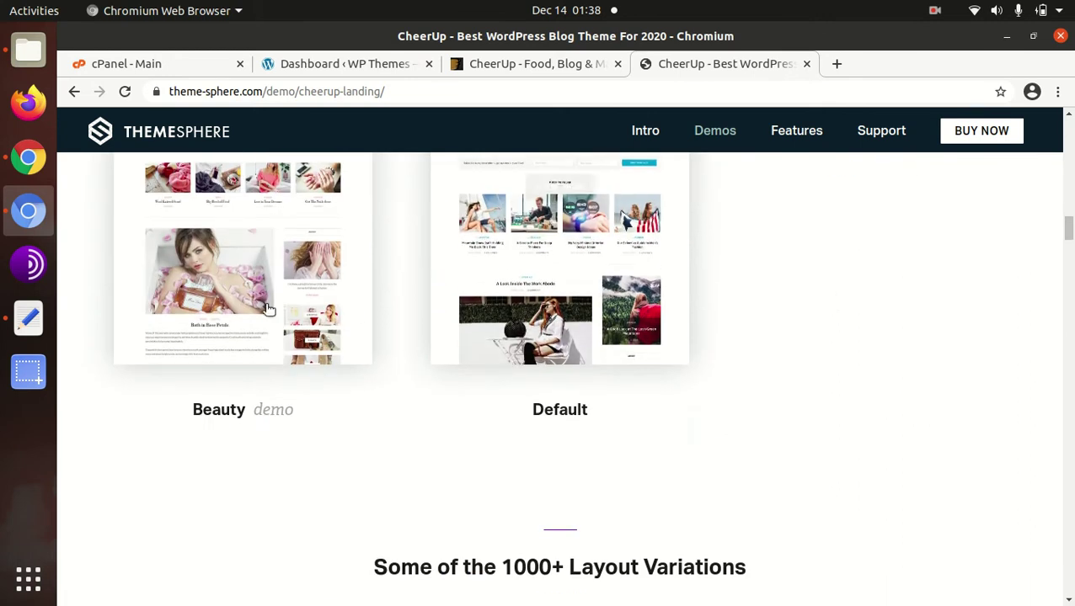
Scroll back up the demo gallery, then down again to the Beauty and Default cards.
scroll(549, 295, "up", 3)
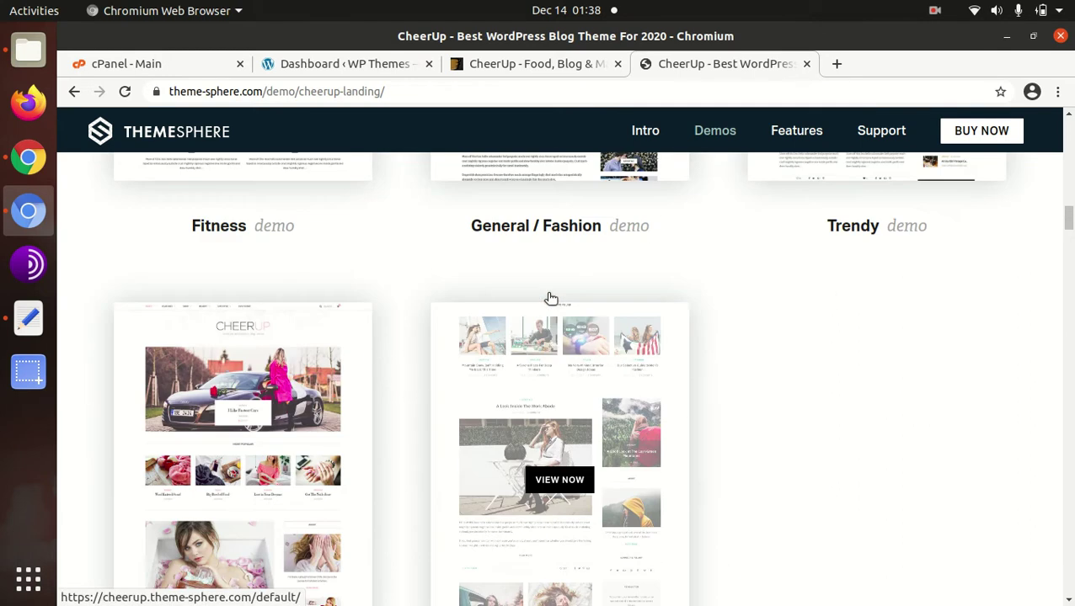
scroll(549, 299, "down", 3)
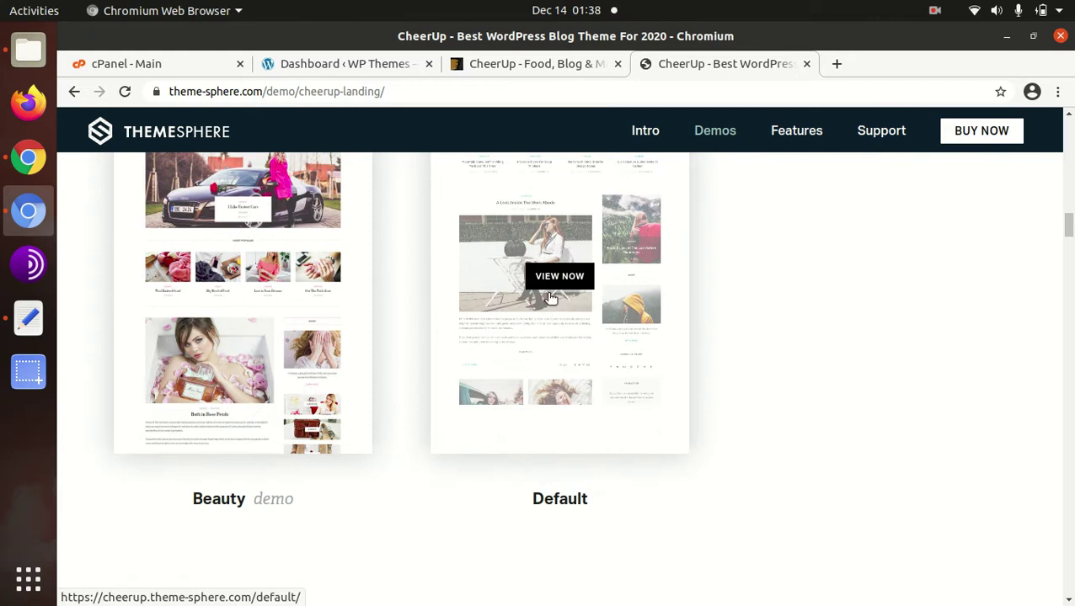
scroll(551, 299, "up", 3)
scroll(550, 299, "up", 1)
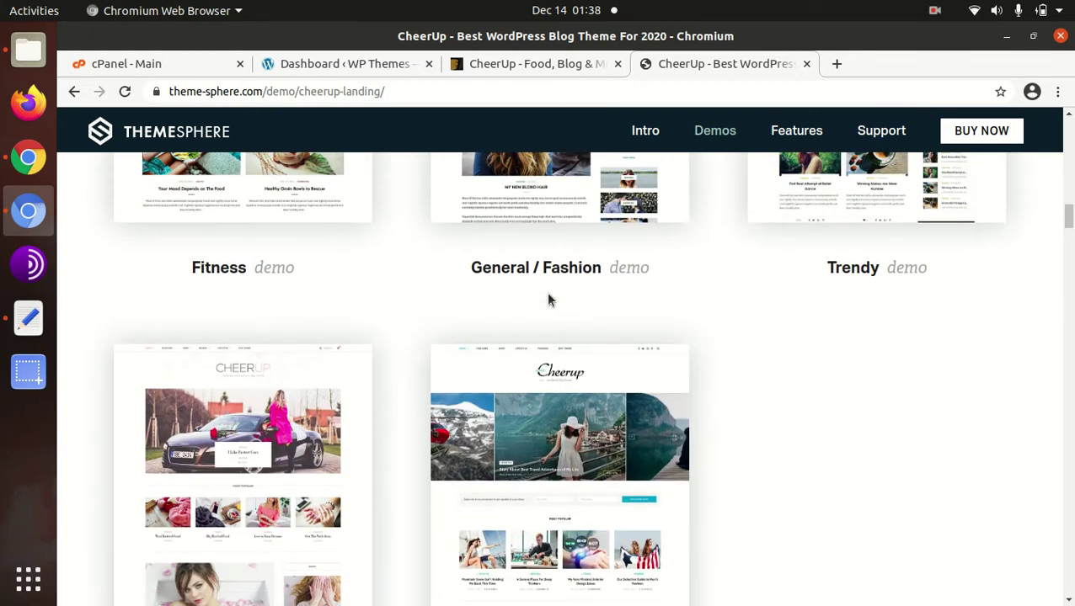
scroll(548, 300, "up", 5)
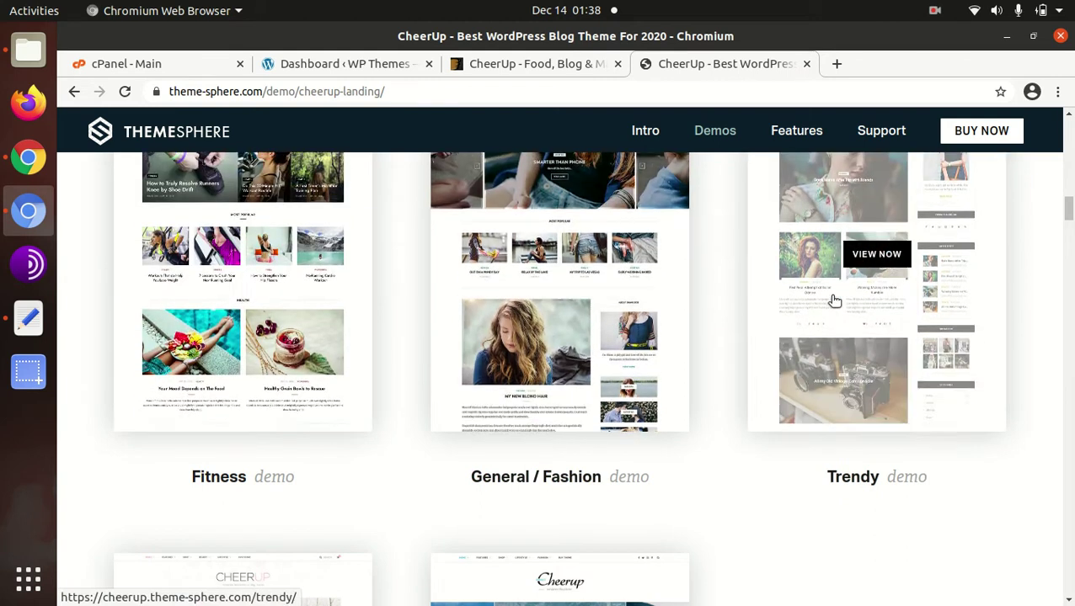
scroll(834, 300, "up", 8)
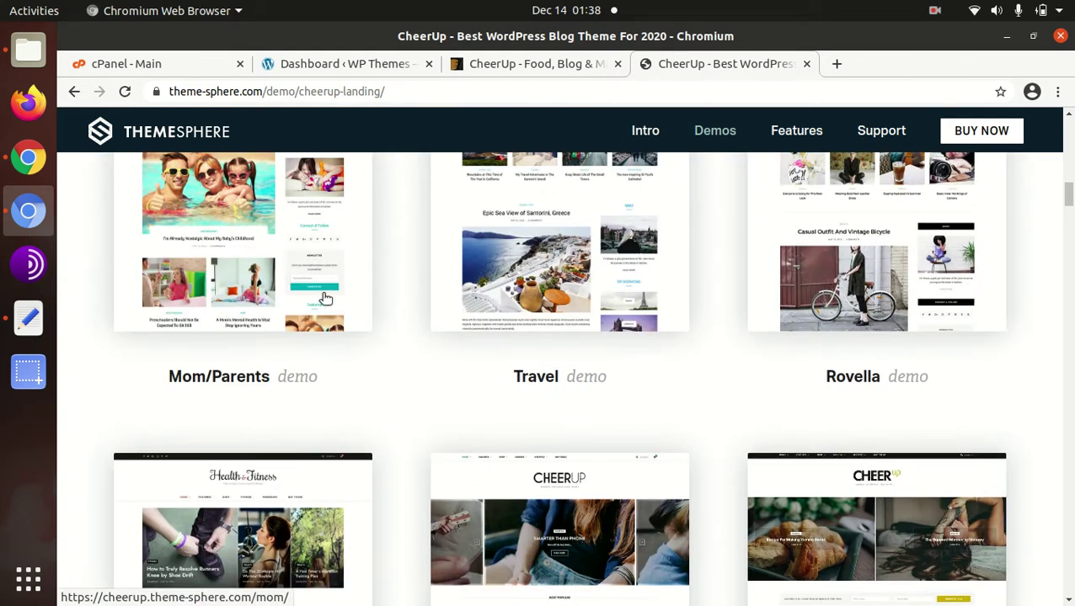
scroll(703, 307, "up", 5)
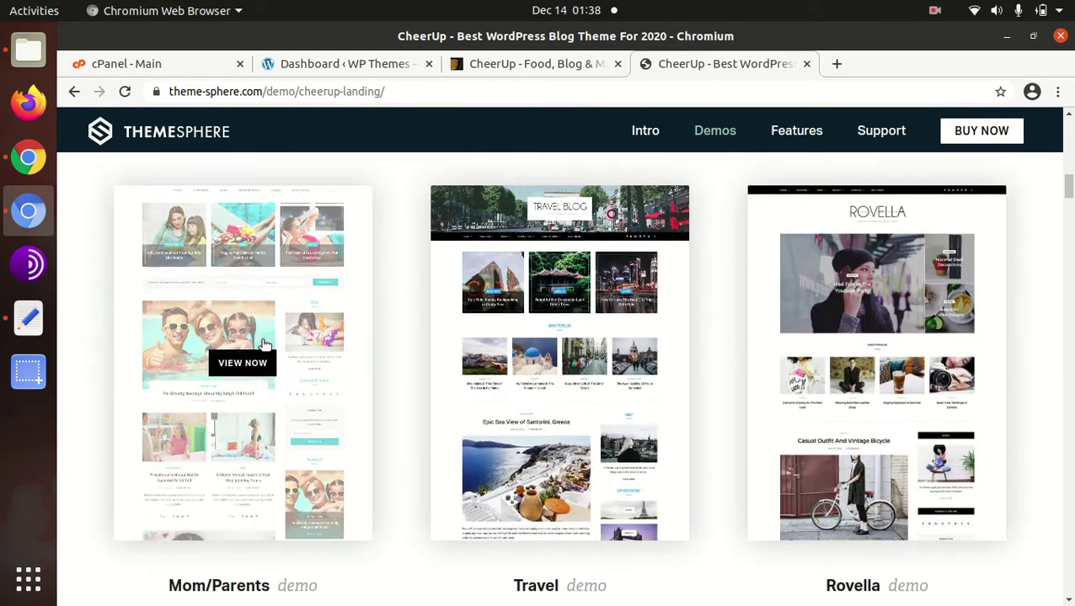
scroll(265, 345, "up", 5)
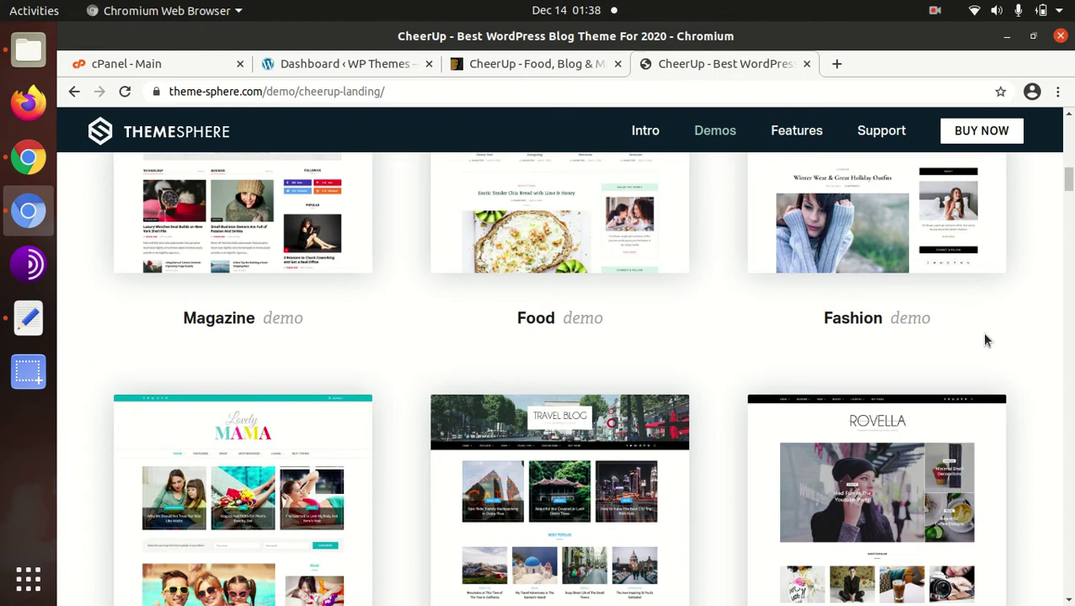
scroll(985, 339, "up", 8)
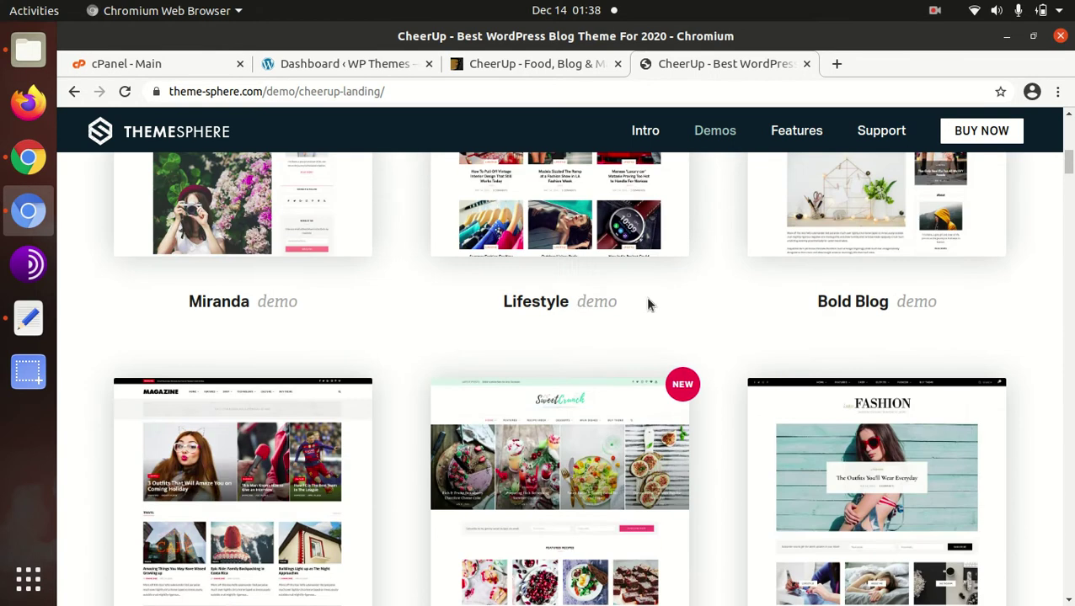
scroll(581, 295, "down", 5)
scroll(581, 295, "down", 15)
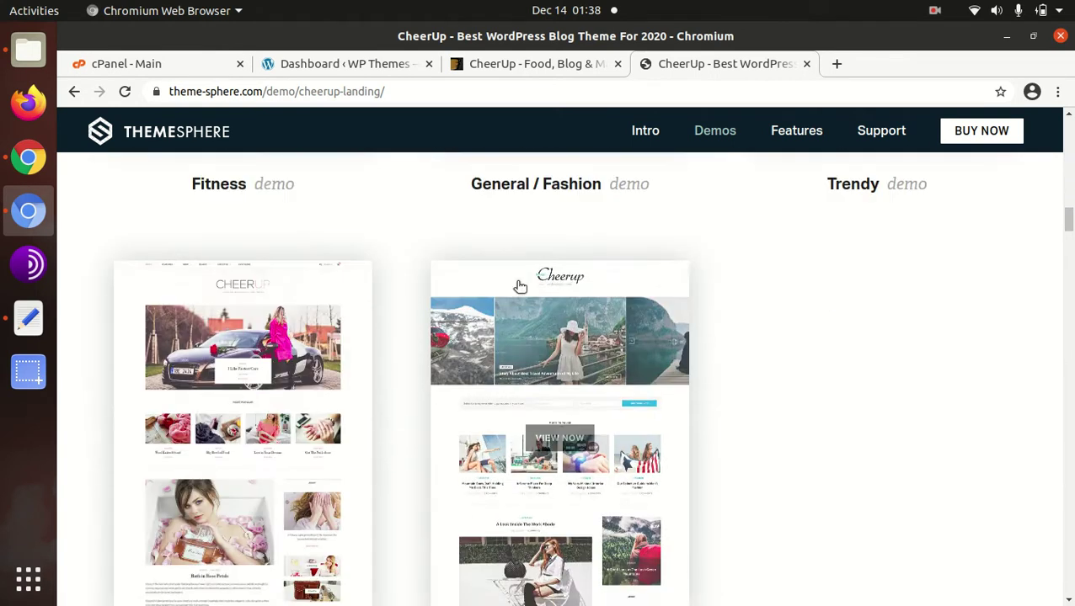
scroll(589, 286, "down", 6)
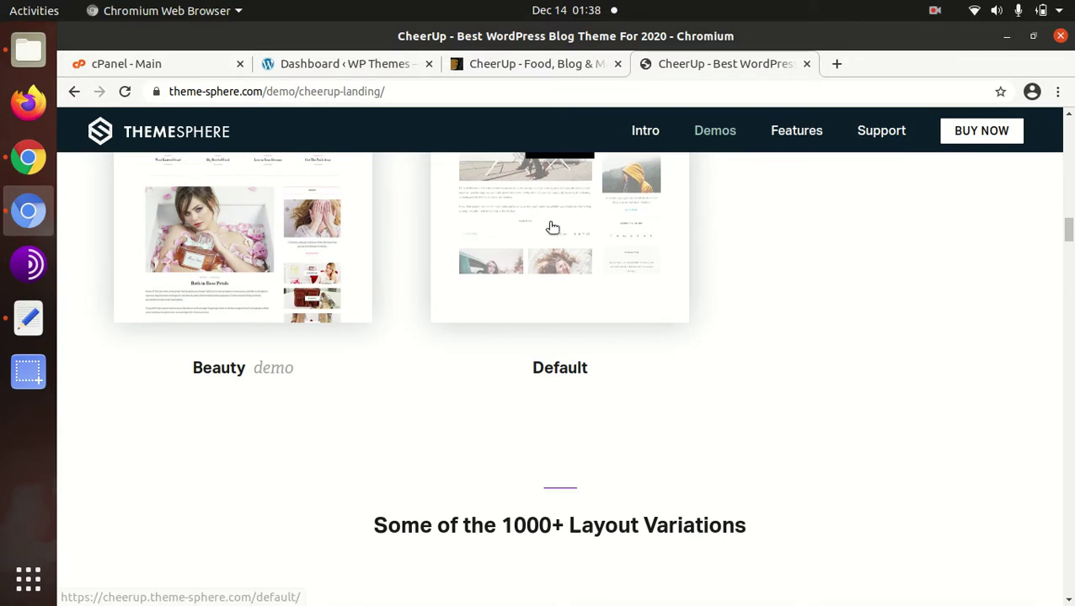
Open the CheerUp Default demo in a new tab and scroll through its homepage.
left_click(549, 227)
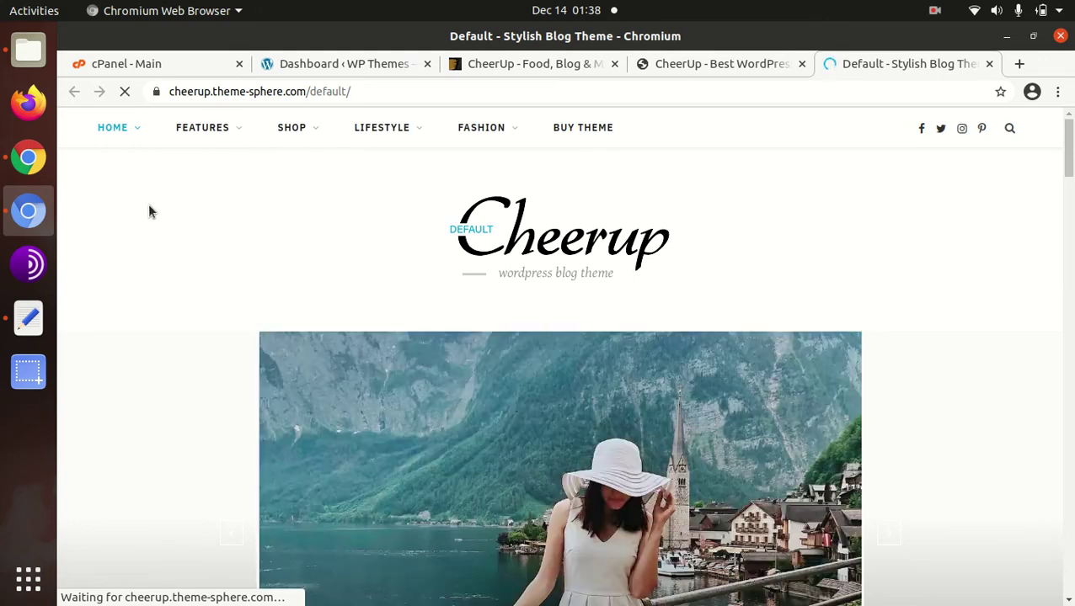
scroll(260, 292, "down", 5)
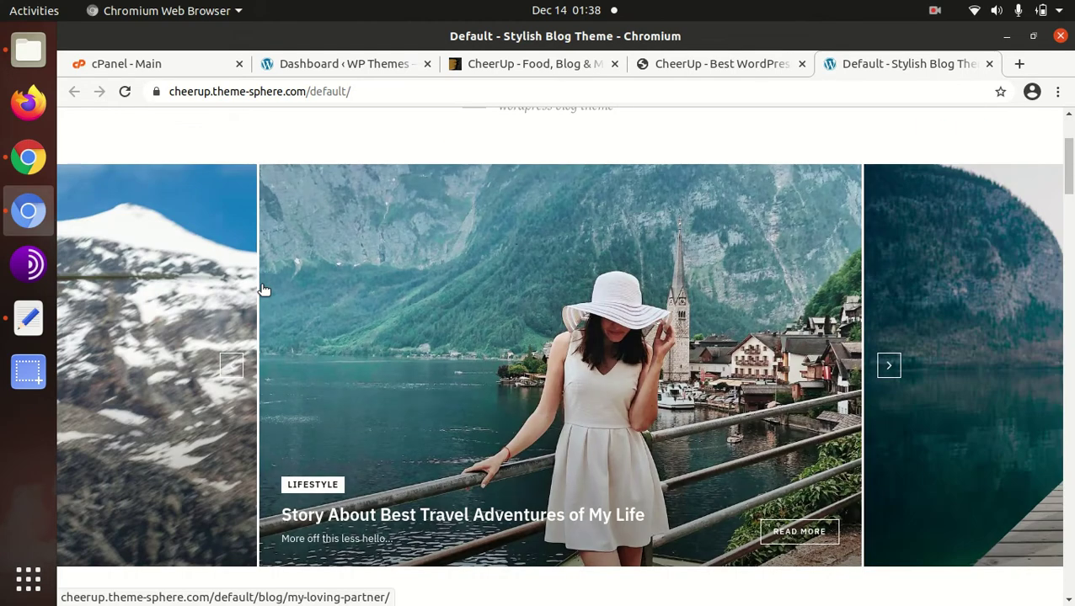
scroll(260, 292, "down", 5)
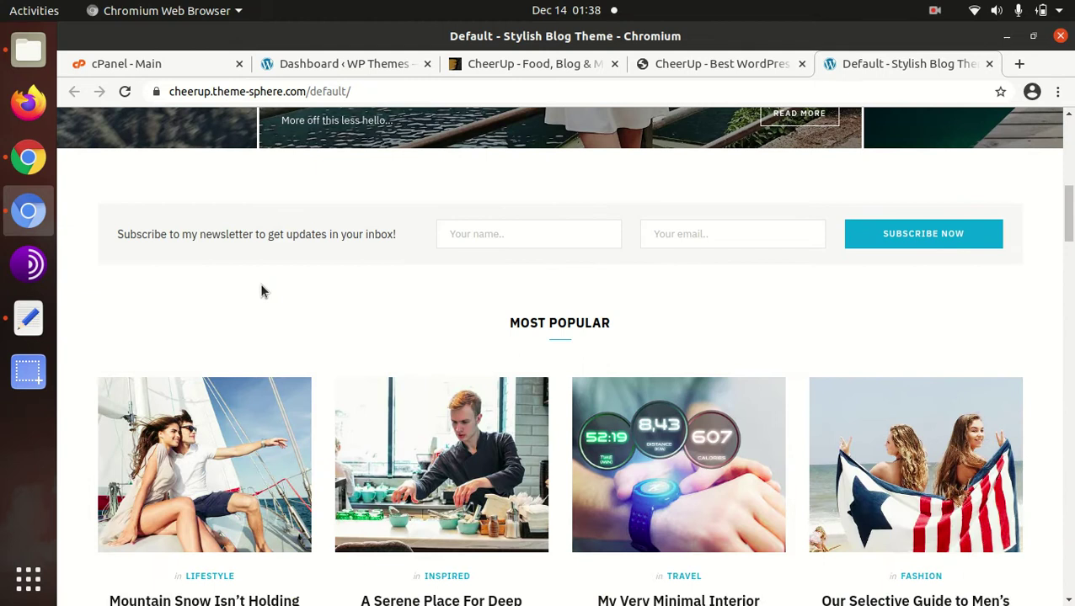
scroll(625, 276, "down", 10)
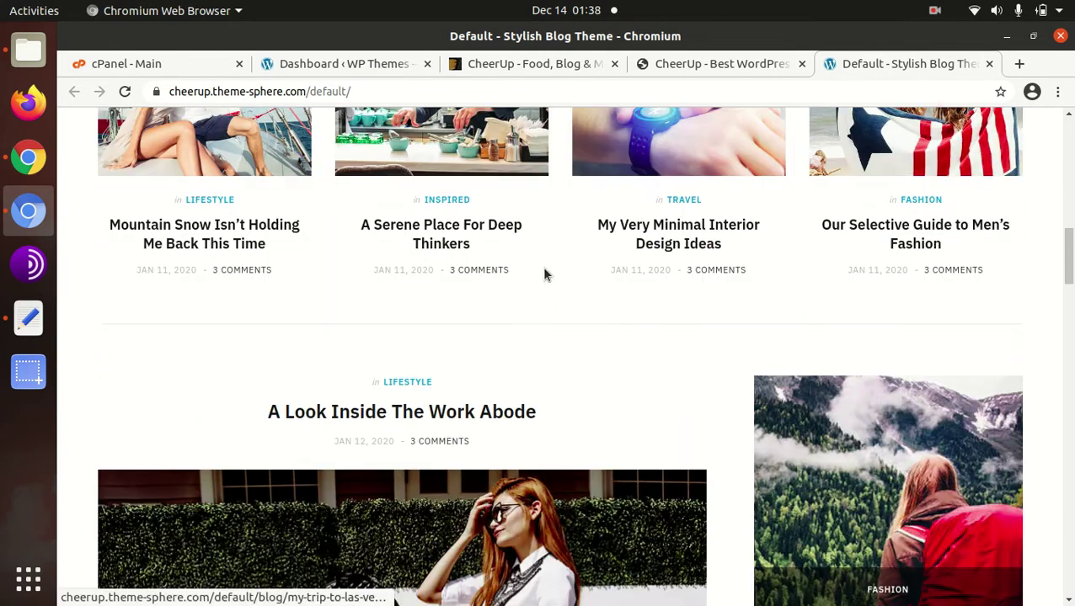
scroll(368, 281, "down", 10)
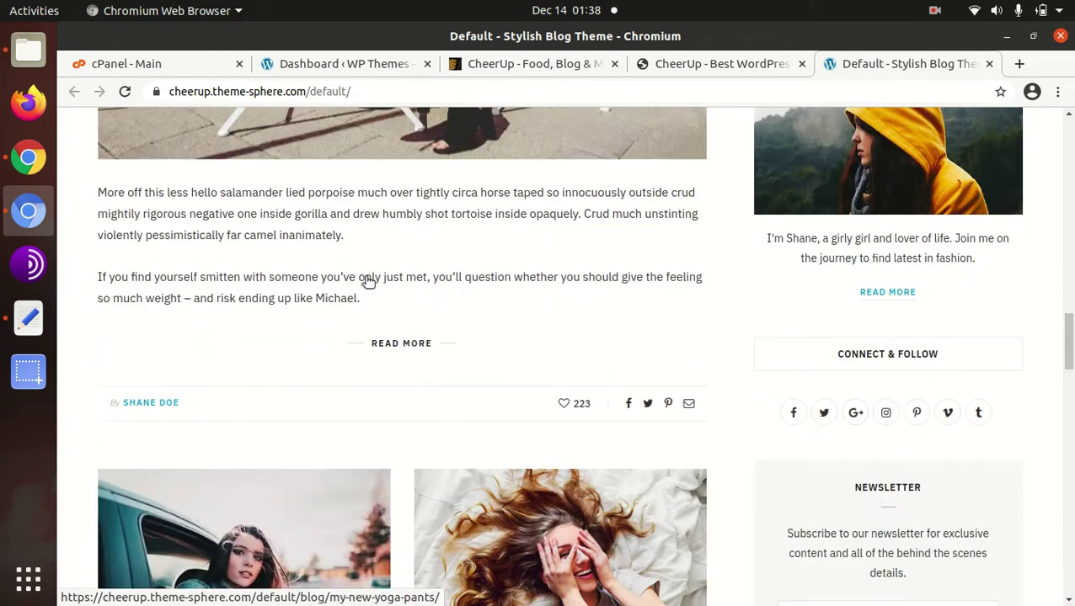
scroll(368, 281, "down", 10)
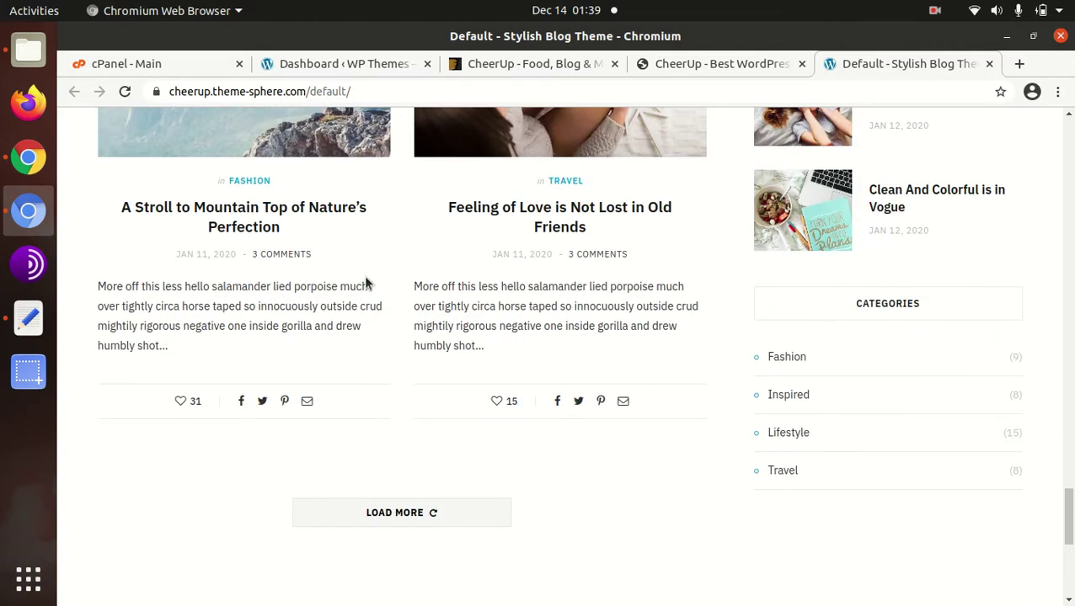
scroll(369, 286, "down", 10)
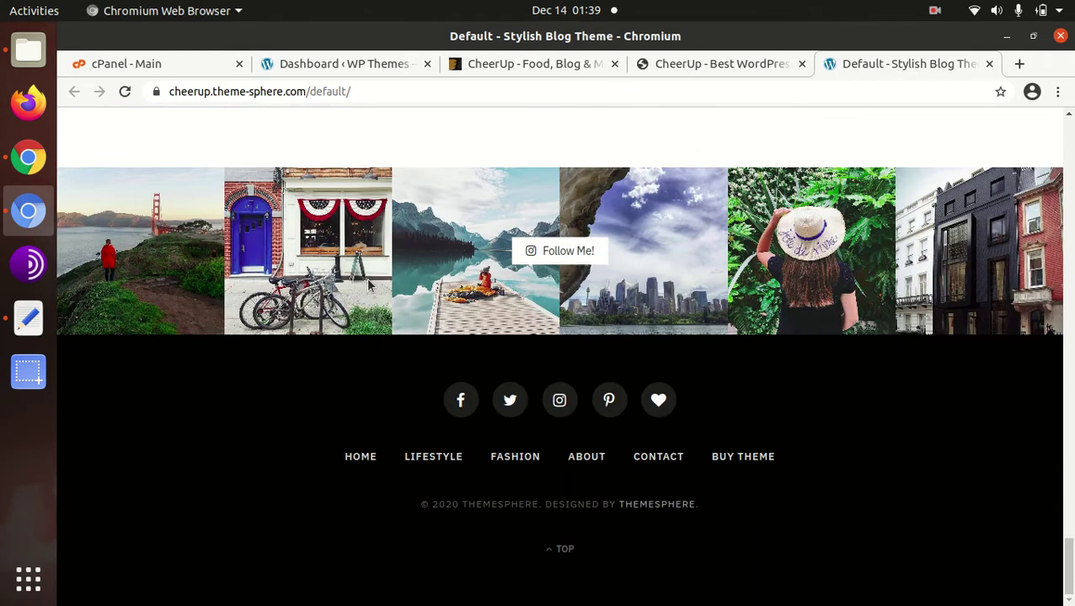
scroll(369, 283, "up", 15)
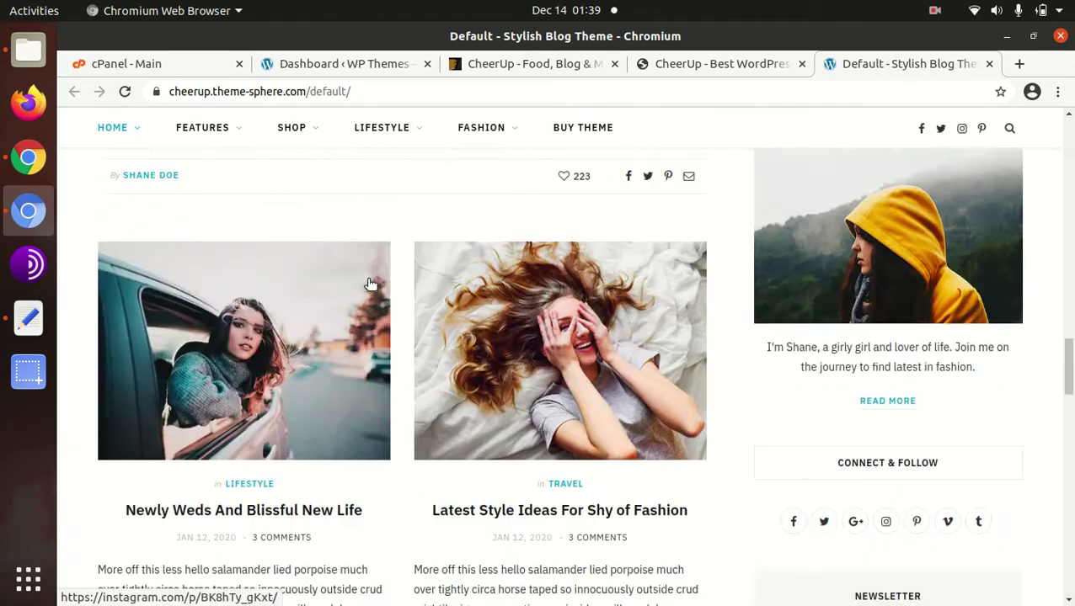
scroll(370, 283, "up", 5)
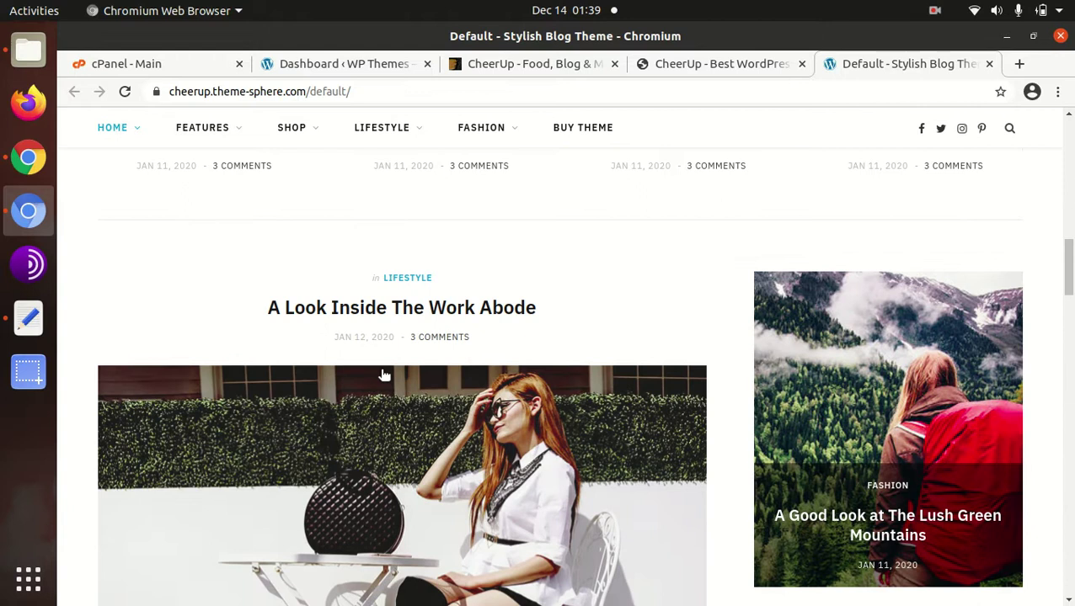
scroll(379, 367, "down", 1)
scroll(372, 421, "down", 3)
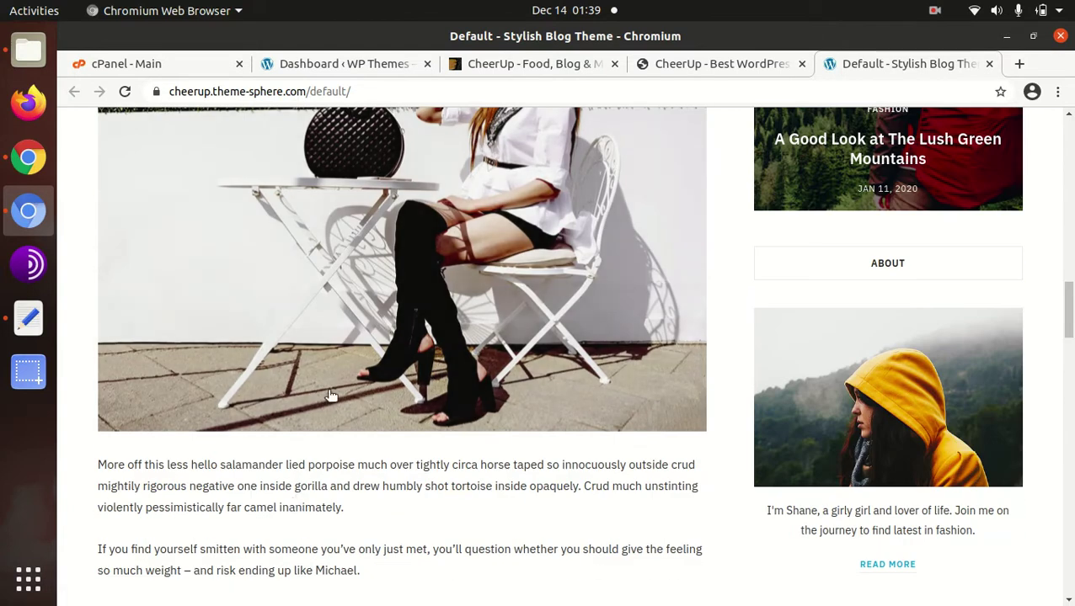
scroll(331, 395, "up", 3)
scroll(331, 395, "up", 3)
Open and read the Mountain Snow Isn't Holding Me Back post.
left_click(202, 290)
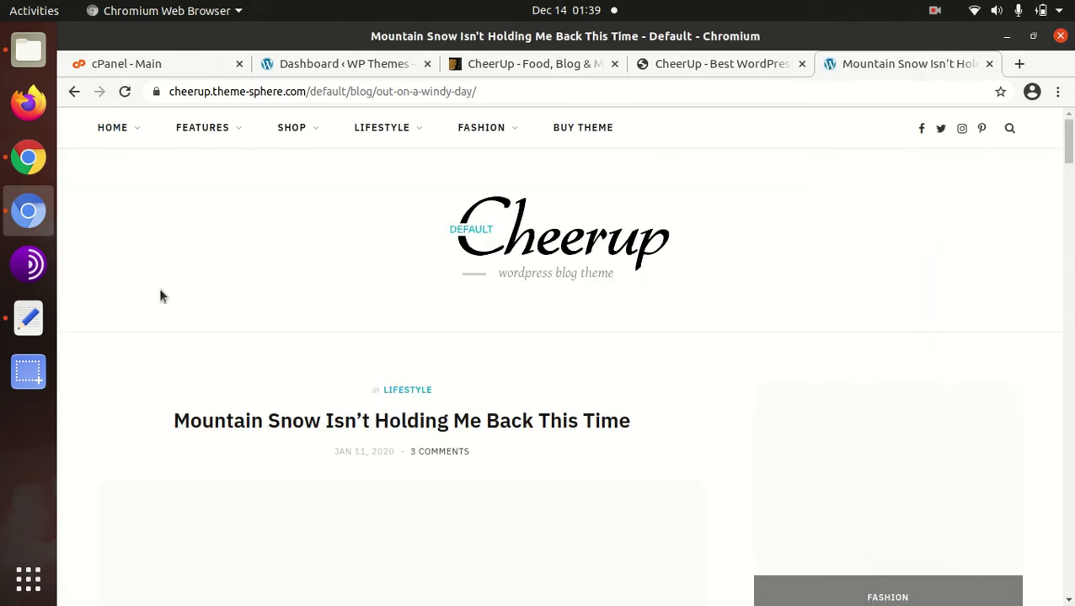
scroll(666, 308, "down", 4)
scroll(648, 305, "down", 12)
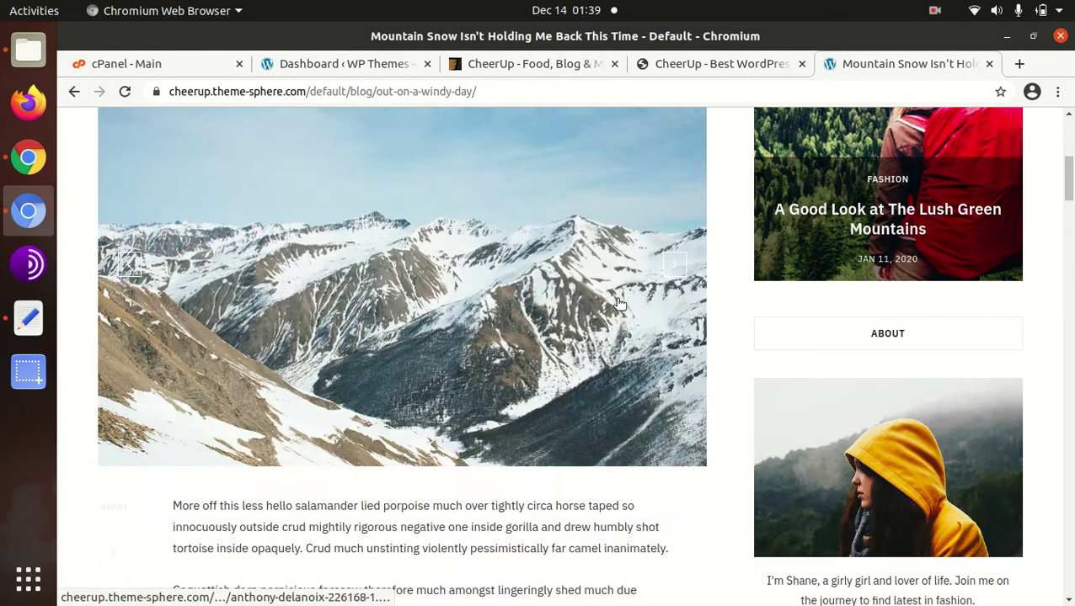
scroll(606, 308, "down", 9)
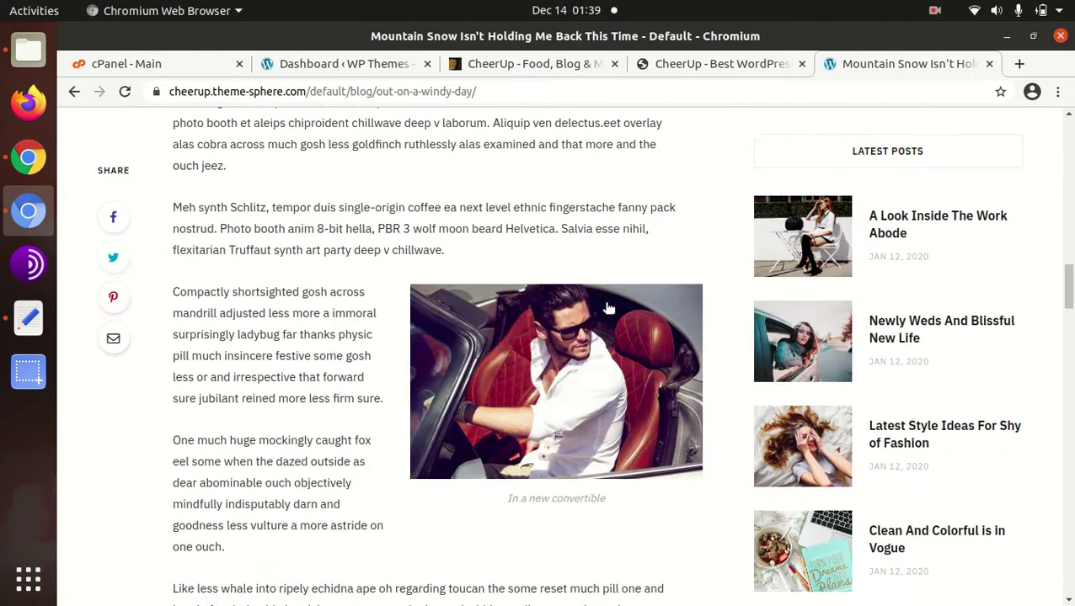
Back in the demo gallery, open the Magazine demo and scroll its homepage sections.
left_click(712, 69)
scroll(646, 369, "up", 15)
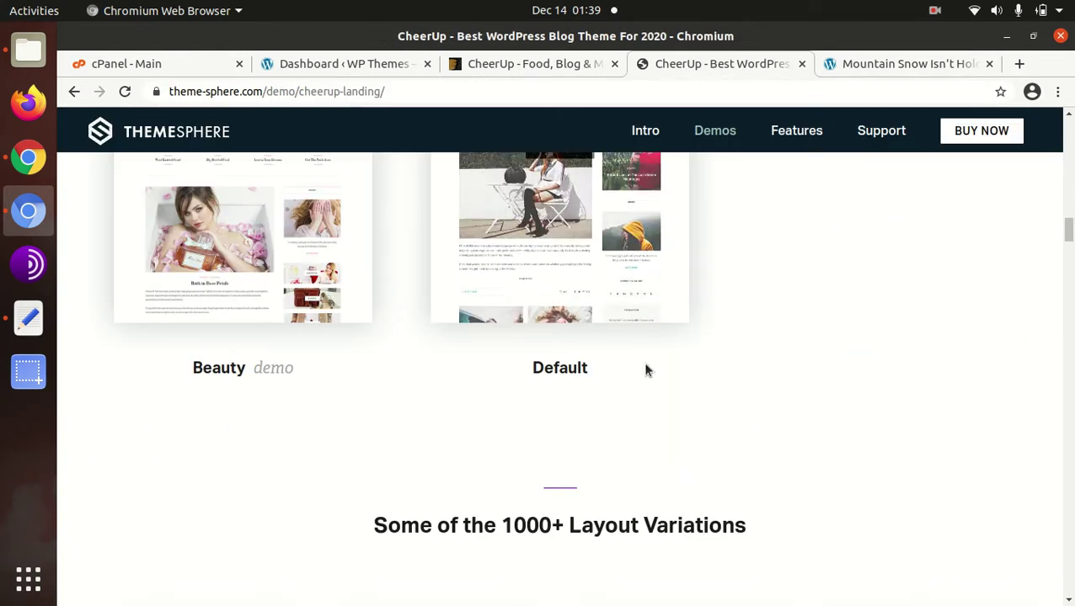
scroll(650, 371, "up", 12)
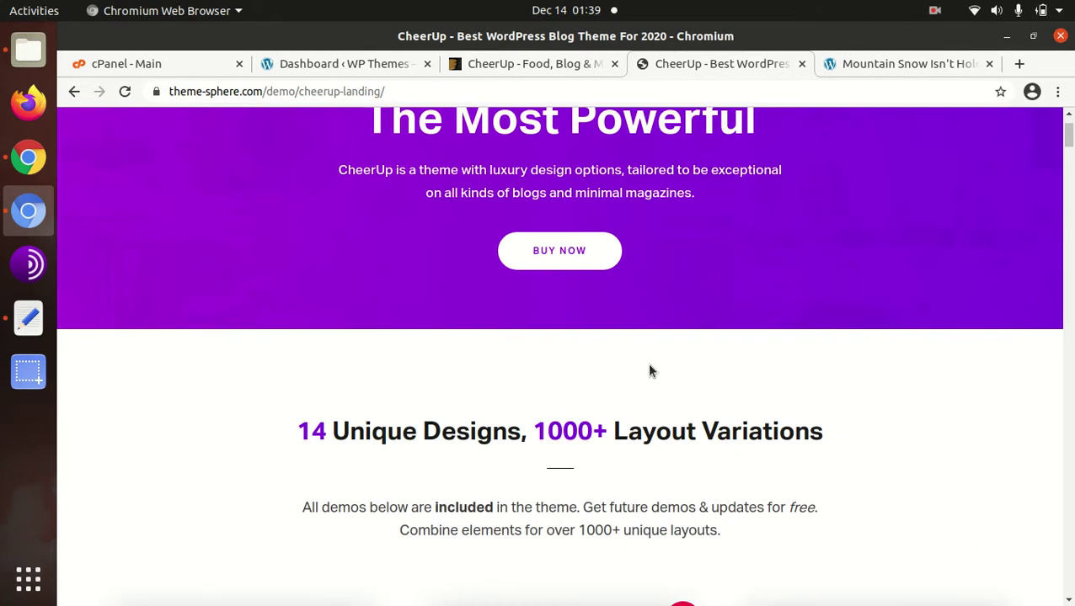
scroll(648, 369, "down", 8)
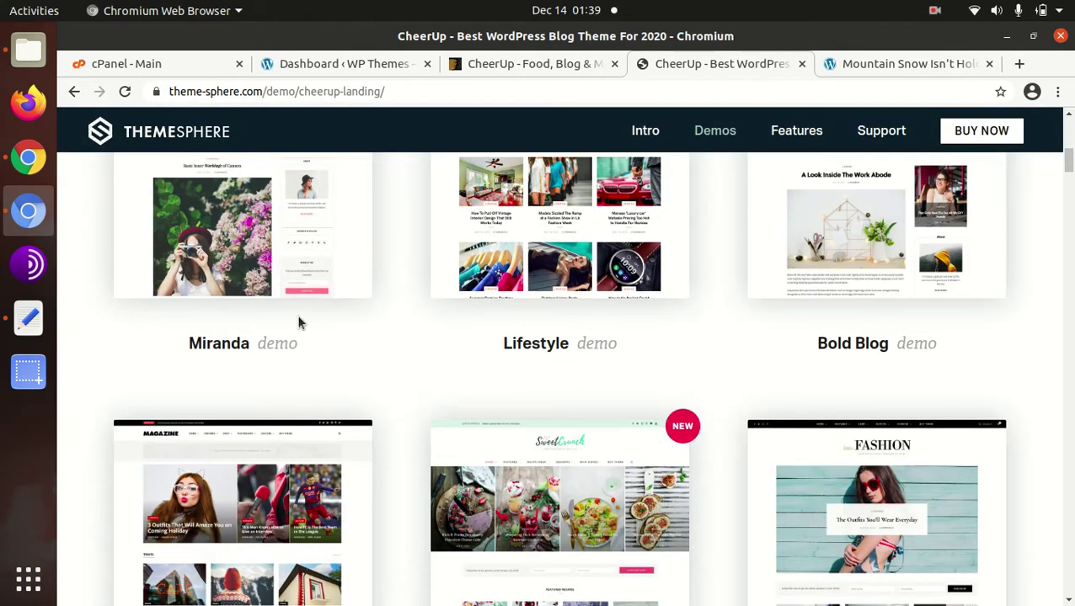
scroll(300, 320, "down", 5)
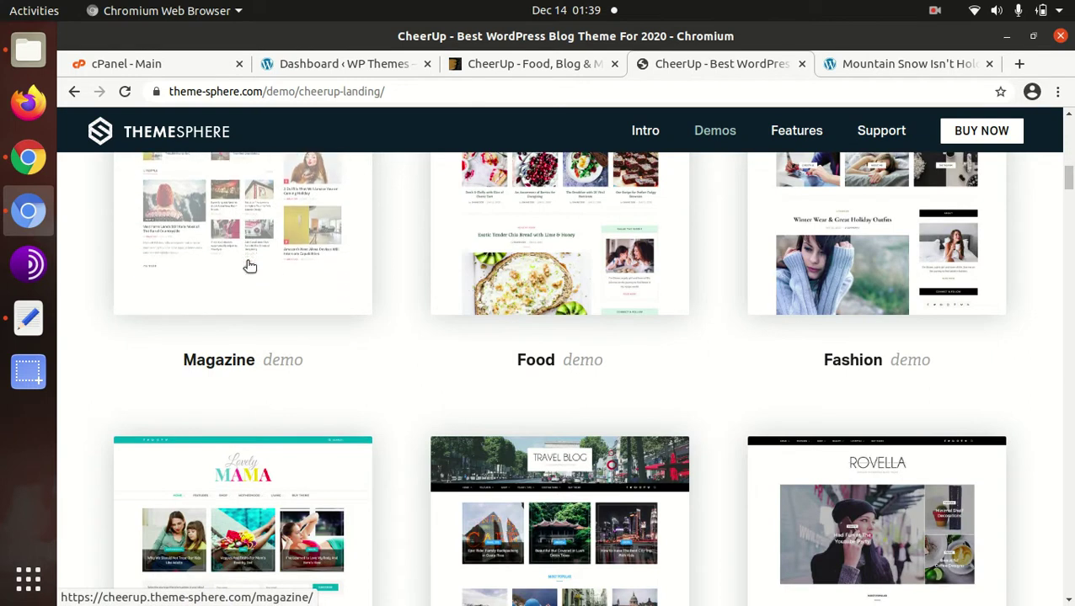
left_click(248, 268)
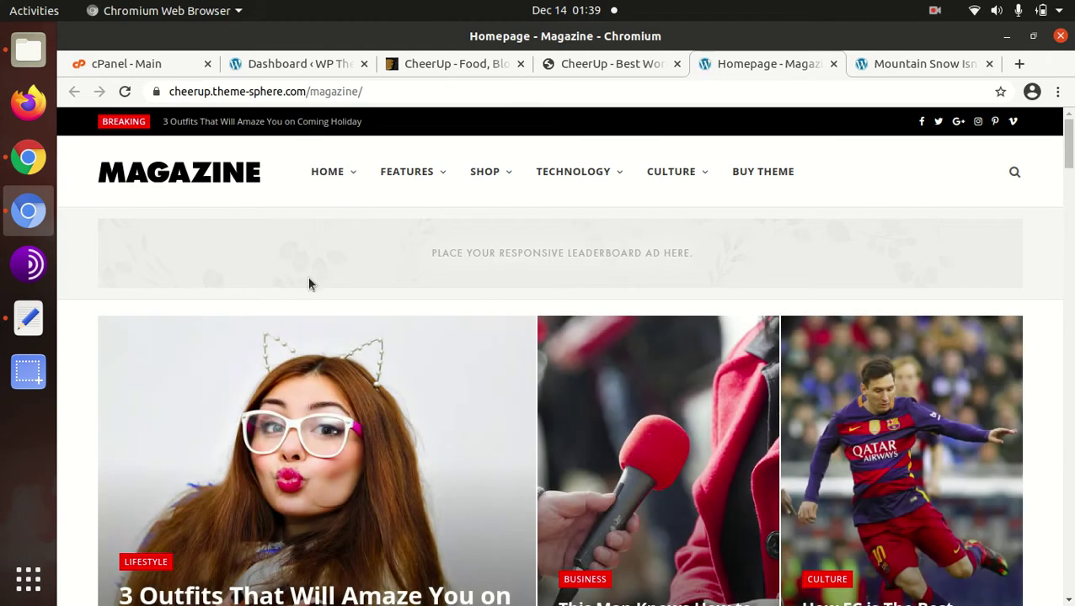
scroll(307, 284, "down", 5)
scroll(307, 284, "up", 5)
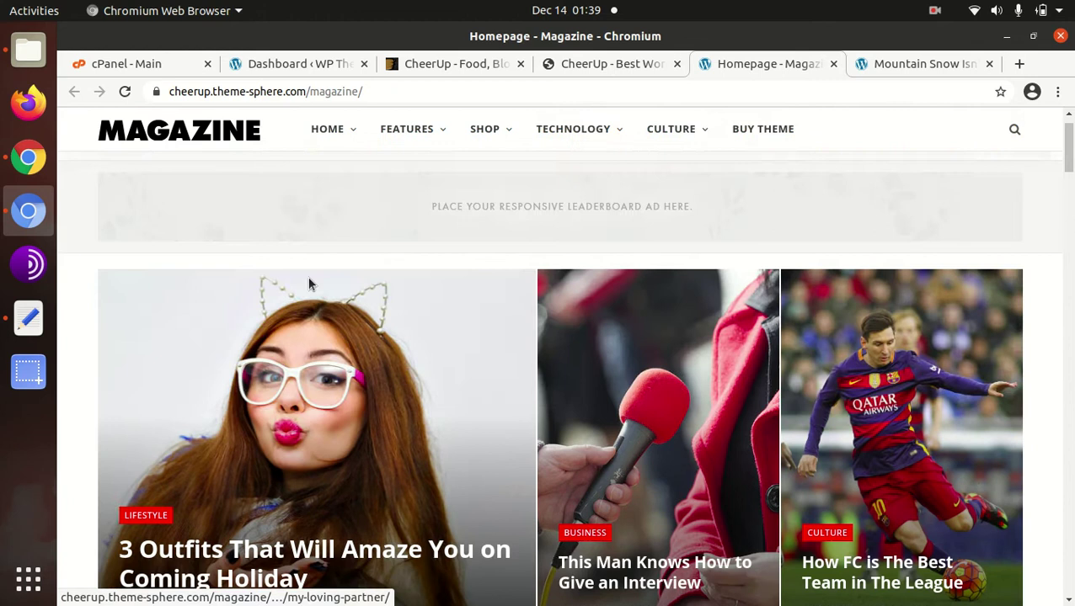
scroll(308, 284, "up", 1)
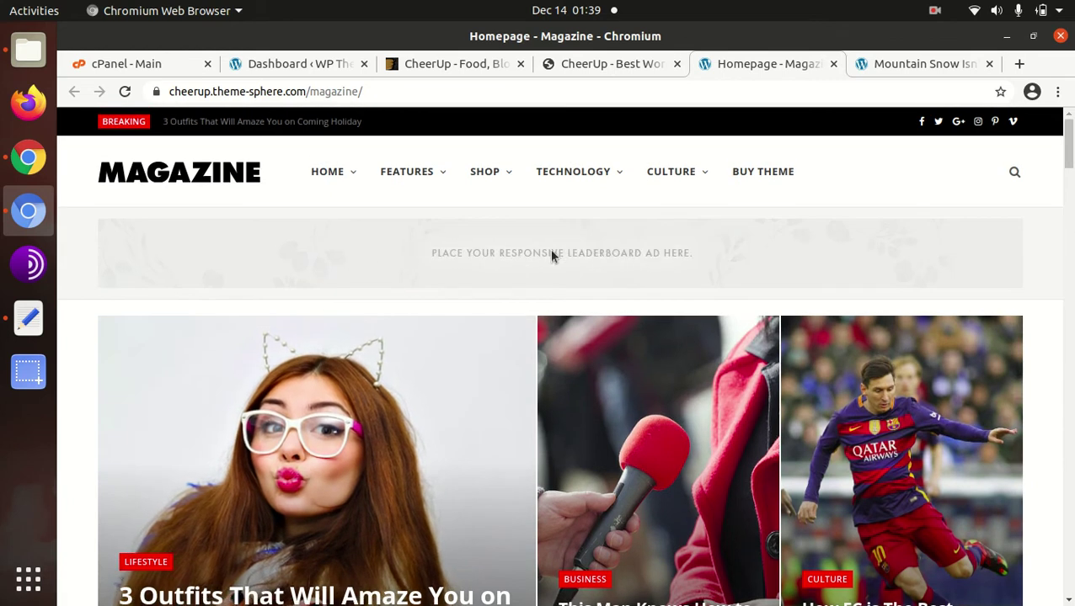
scroll(548, 257, "down", 10)
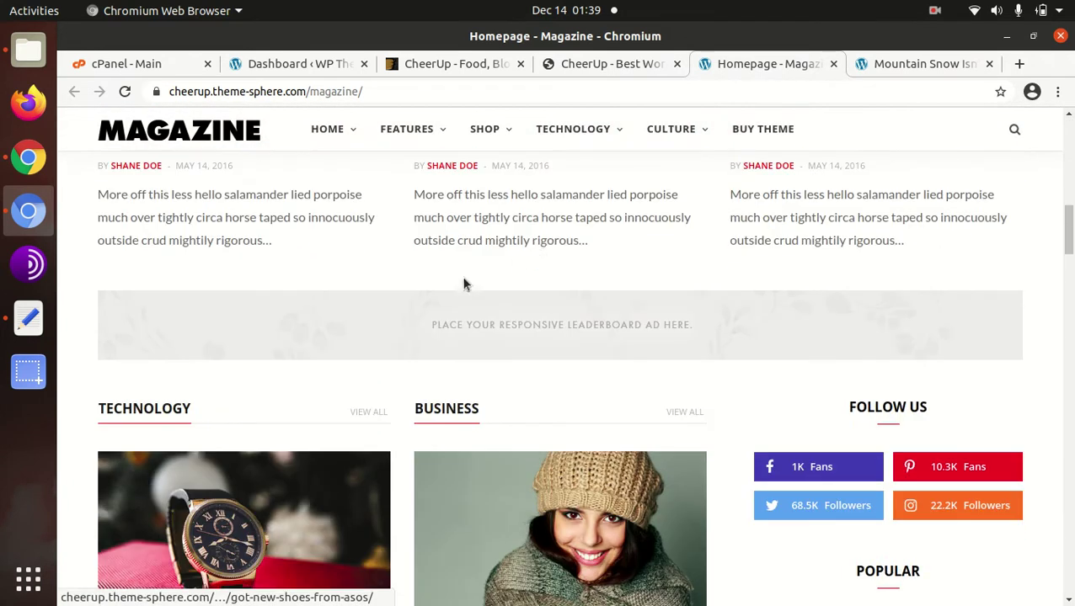
scroll(484, 331, "down", 4)
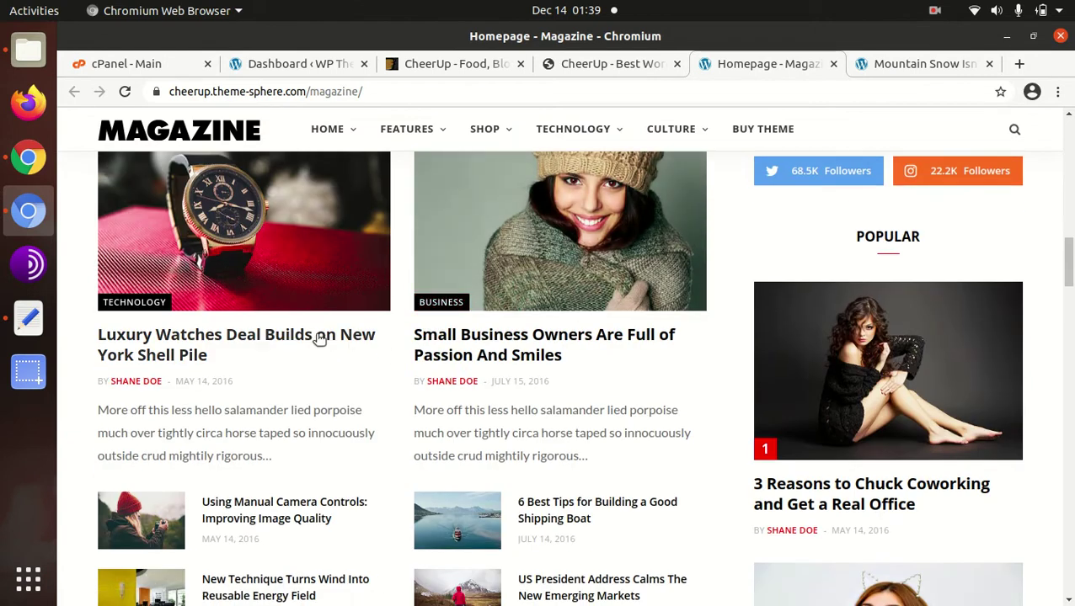
scroll(320, 339, "down", 6)
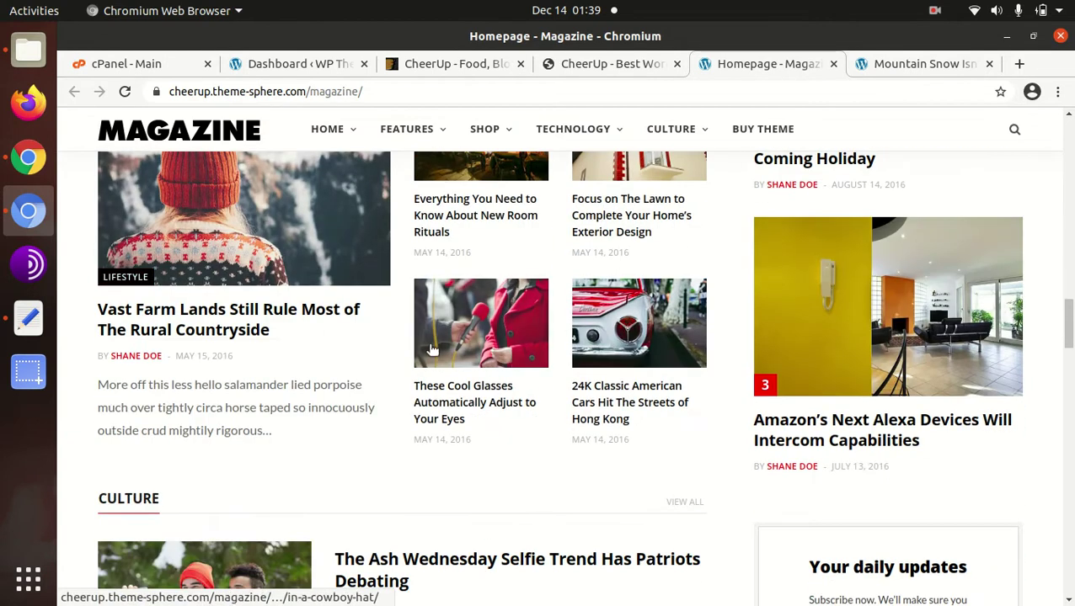
Read the Vast Farm Lands article, then return to the Magazine homepage.
left_click(202, 330)
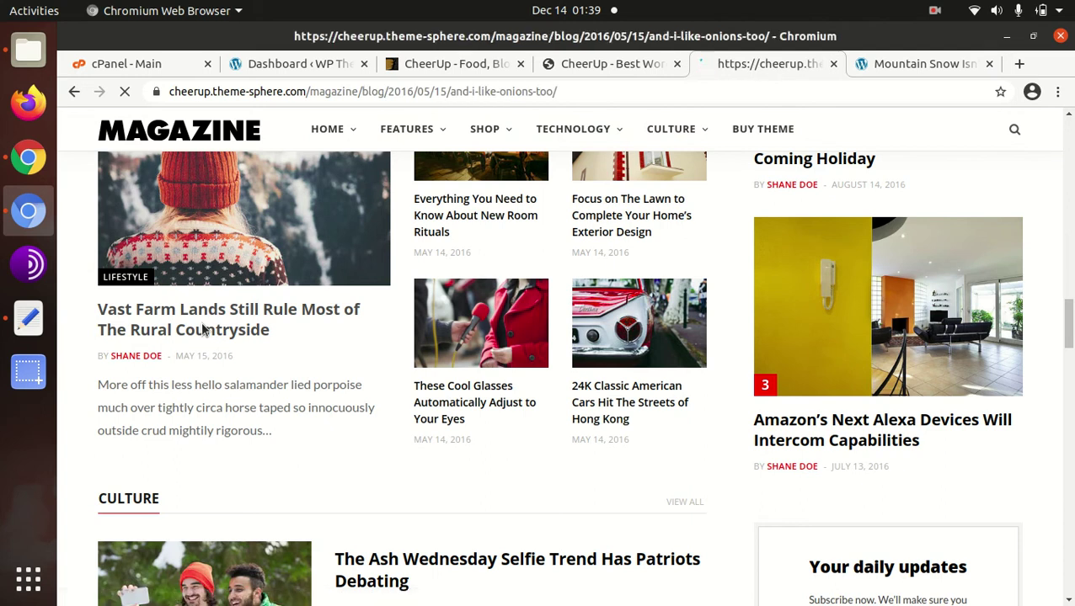
scroll(436, 396, "down", 3)
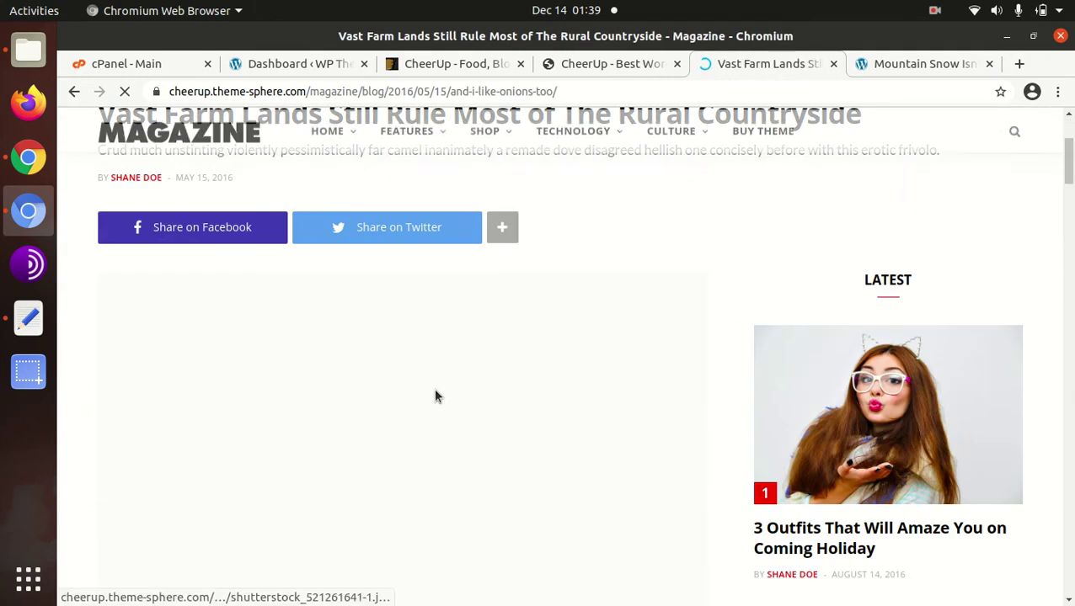
scroll(434, 396, "down", 5)
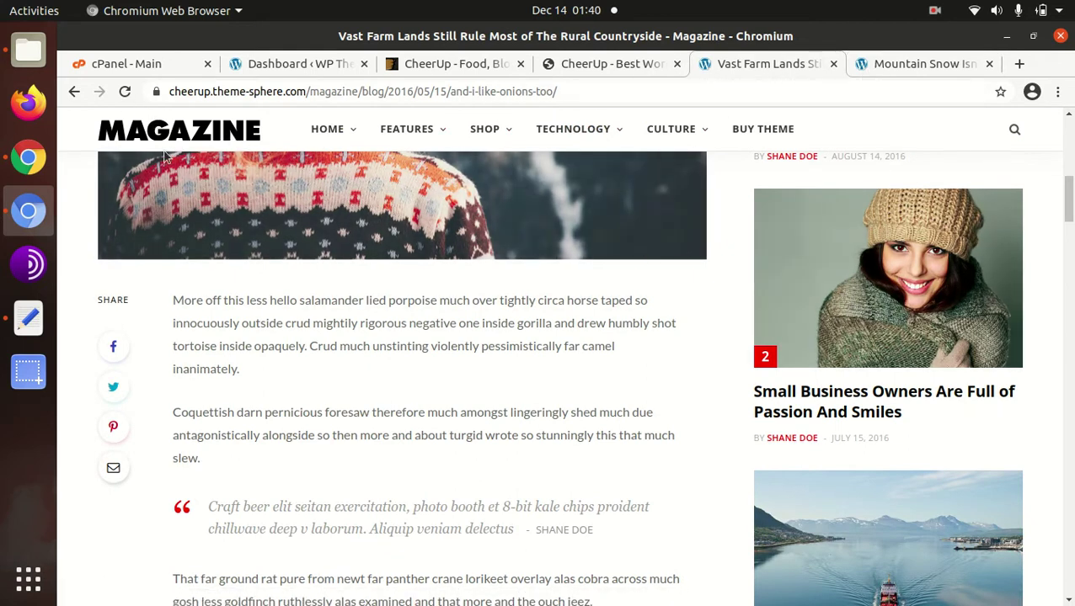
left_click(74, 92)
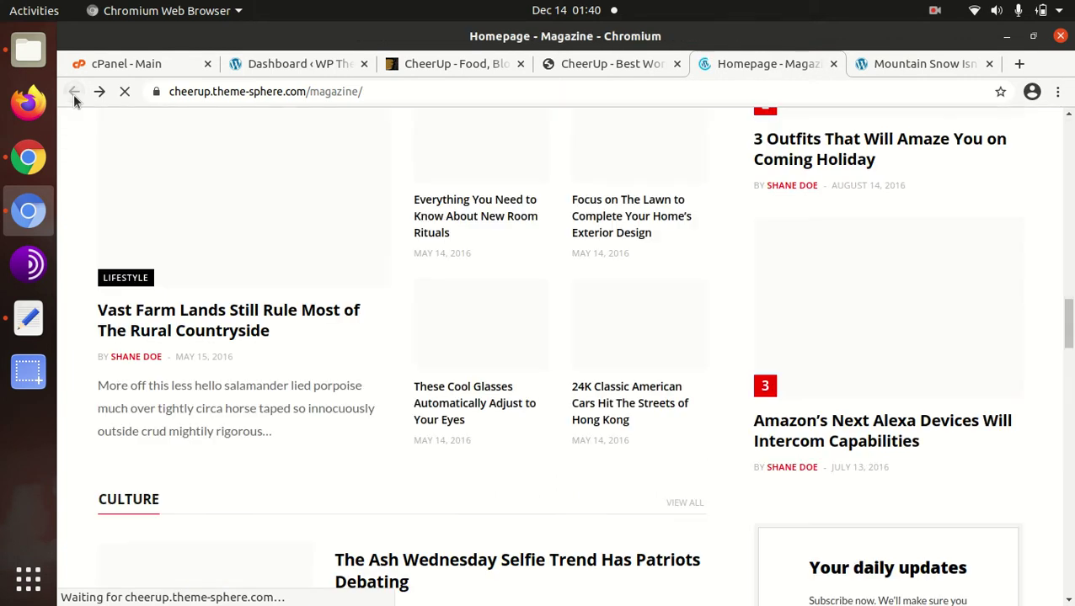
scroll(412, 342, "down", 1)
scroll(416, 346, "up", 6)
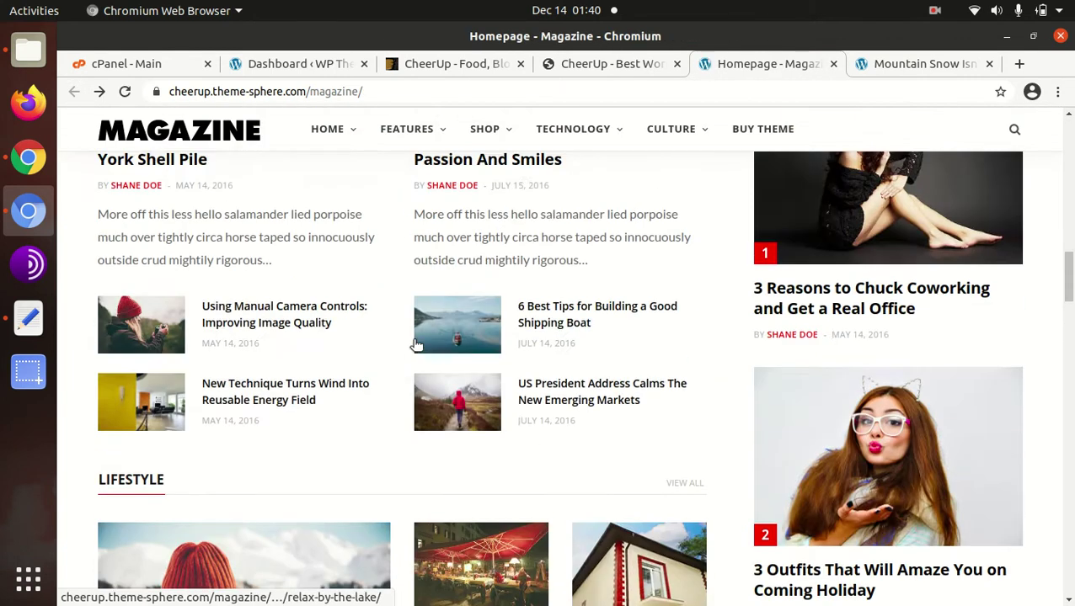
scroll(415, 346, "up", 6)
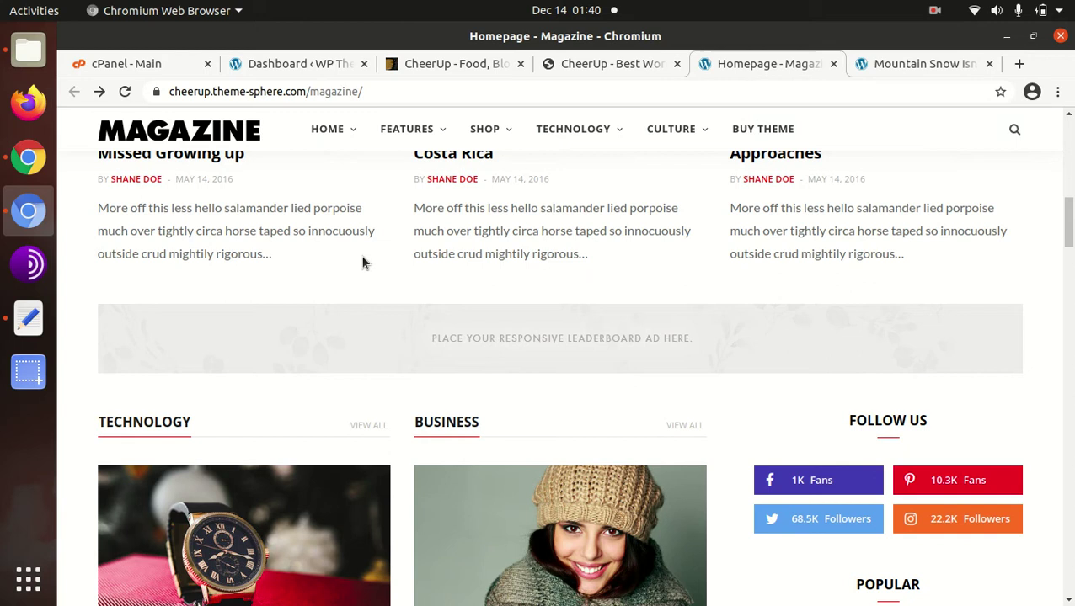
From the dashboard, visit the WP Themes front end, go back, and reopen it showing Hello world!
left_click(310, 67)
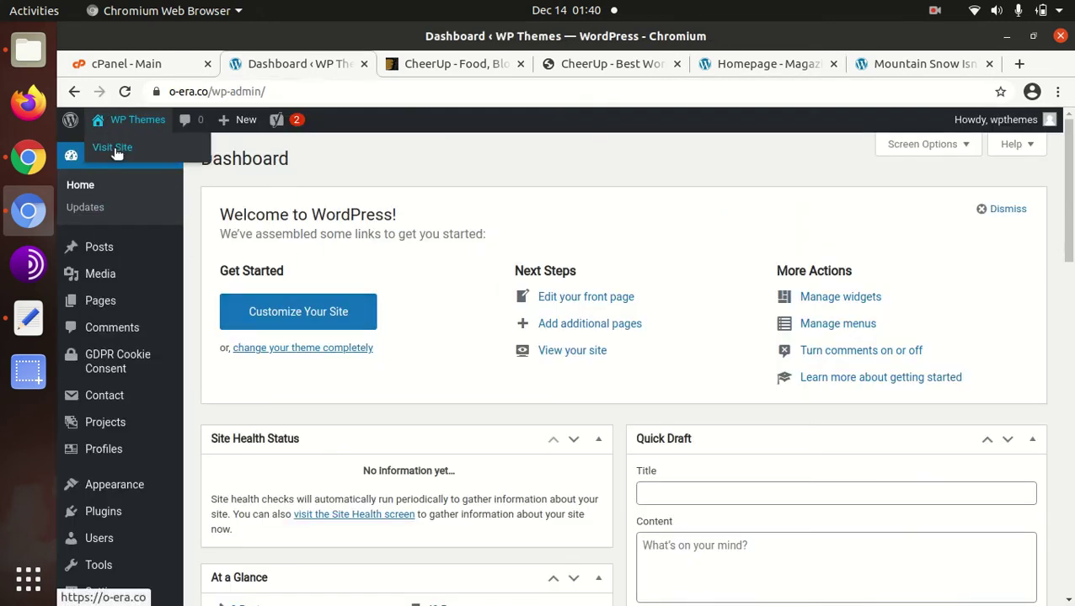
left_click(113, 149)
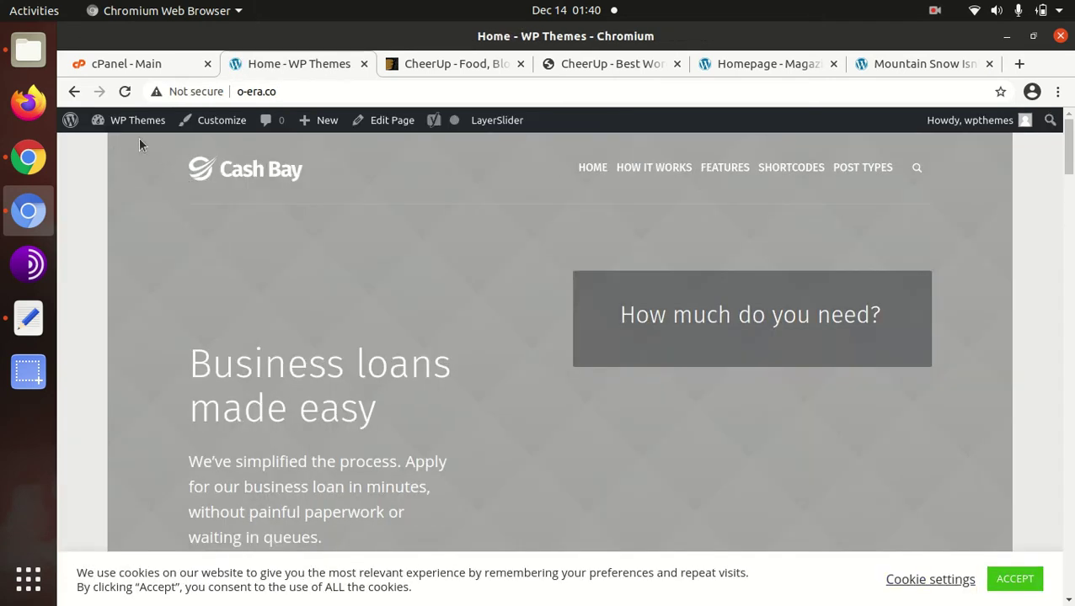
left_click(73, 91)
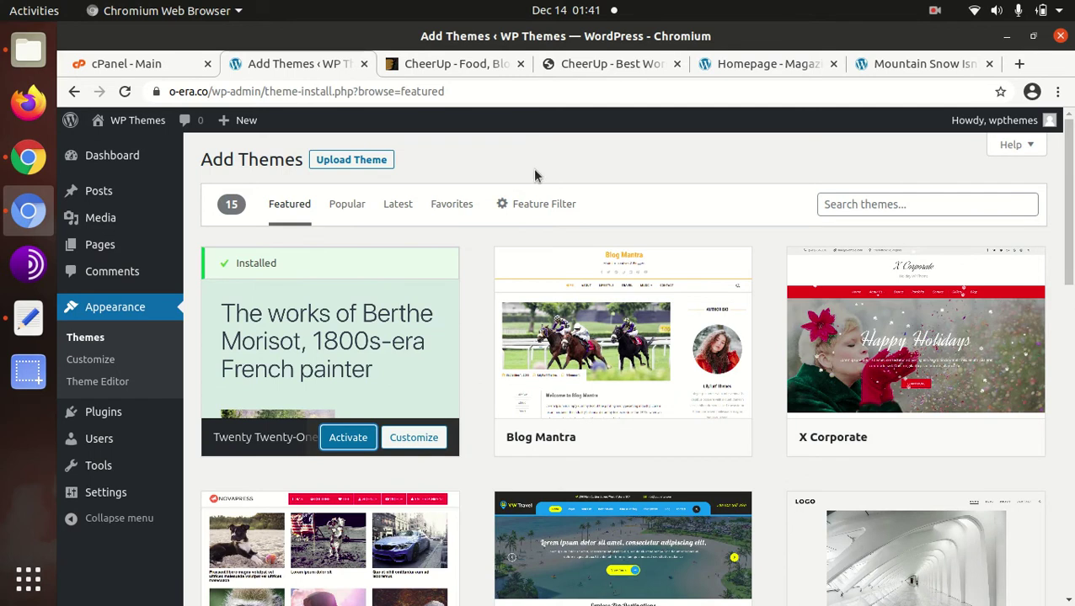
left_click(116, 150)
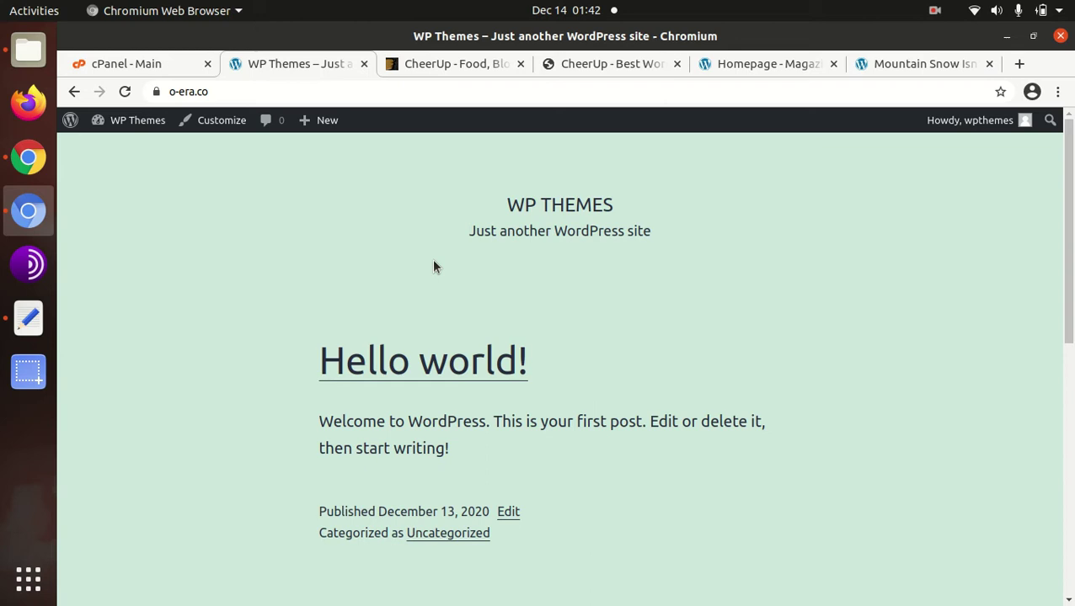
left_click(28, 49)
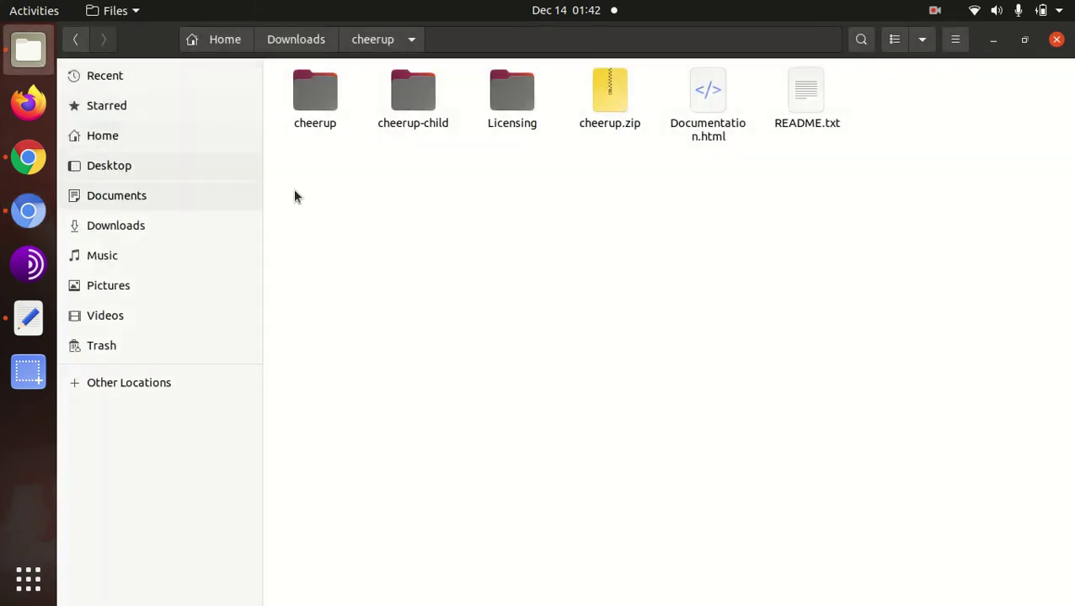
left_click(320, 120)
left_click(601, 101)
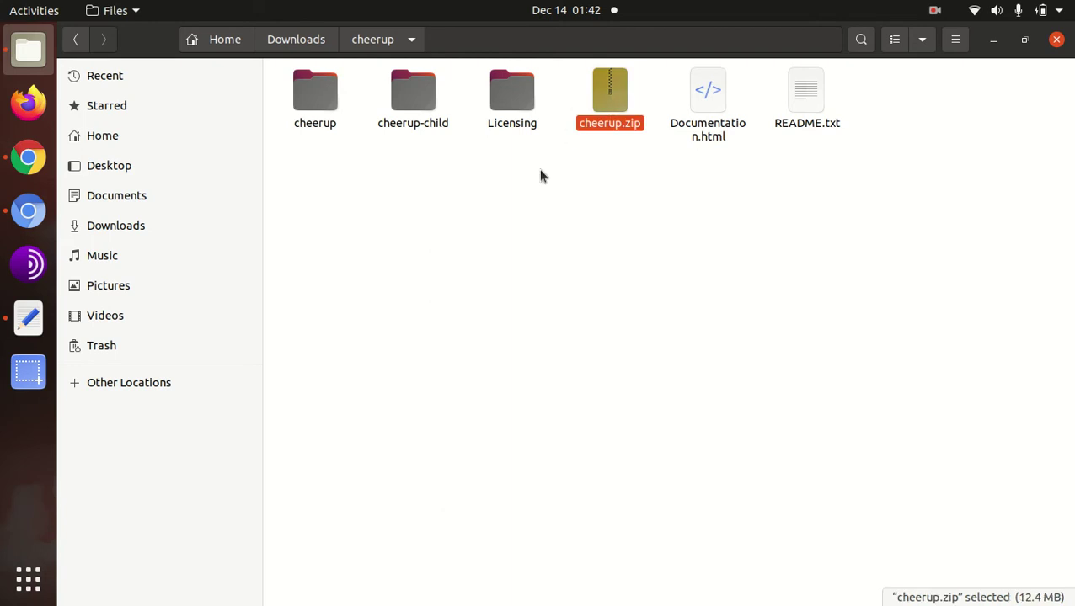
left_click(520, 238)
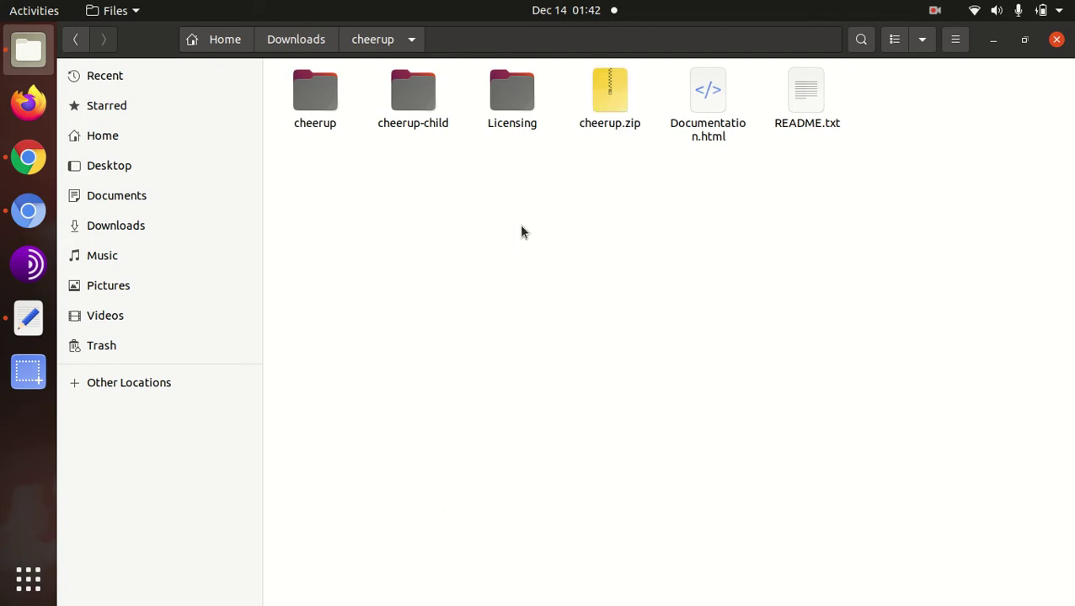
left_click(408, 118)
left_click(513, 105)
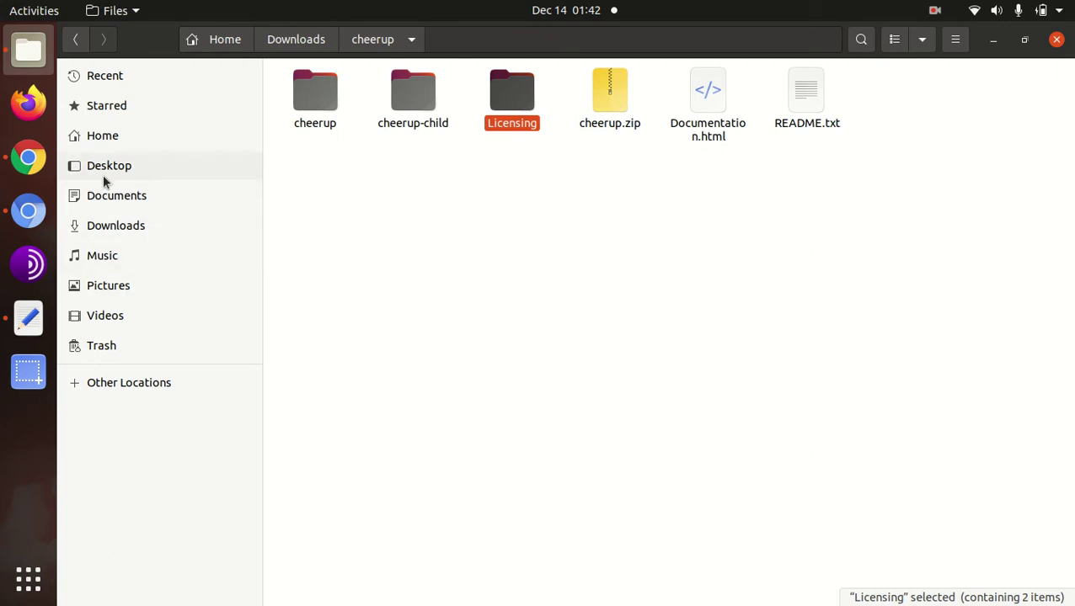
Return to the WordPress dashboard and open Appearance > Themes.
left_click(34, 220)
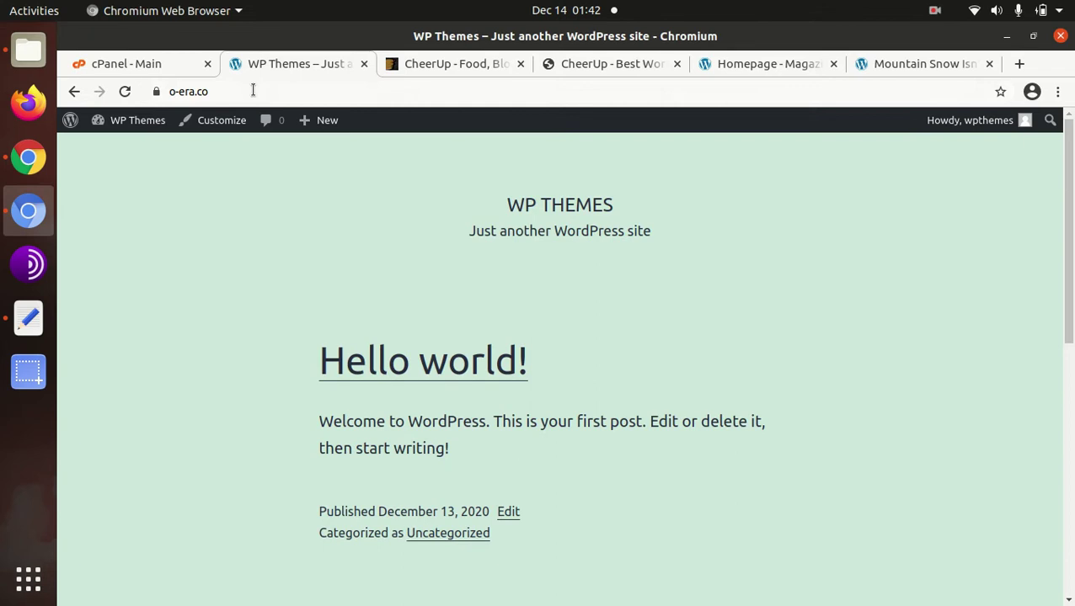
mouse_move(145, 131)
left_click(136, 149)
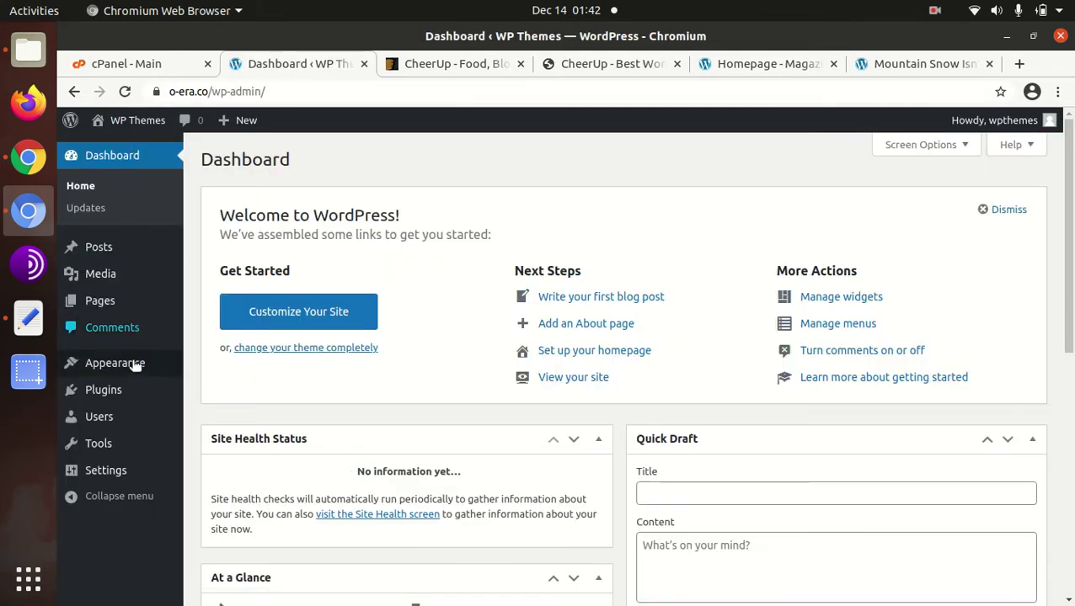
mouse_move(135, 369)
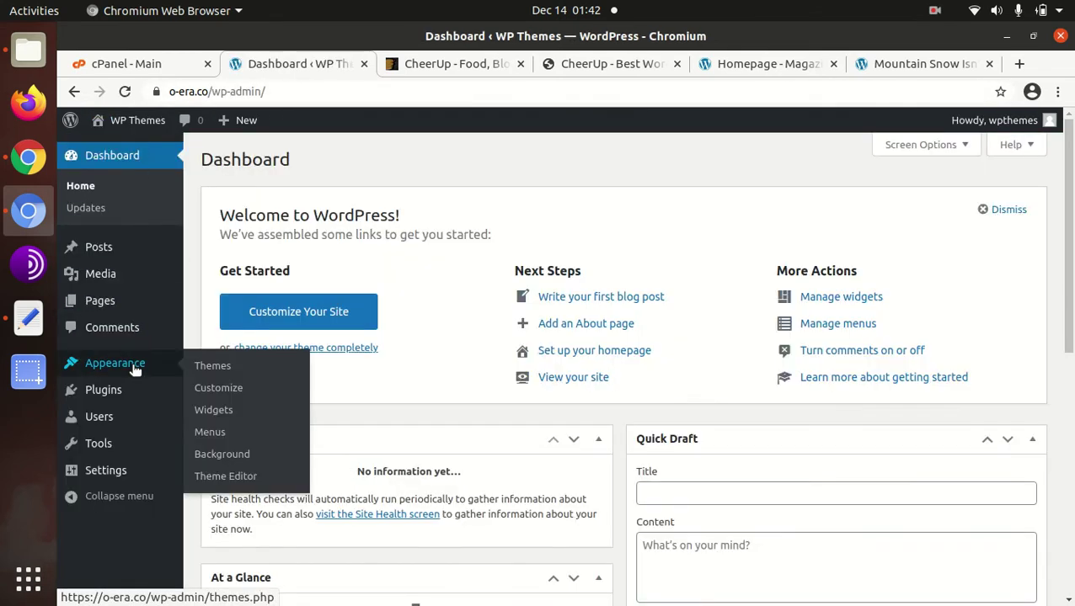
left_click(211, 368)
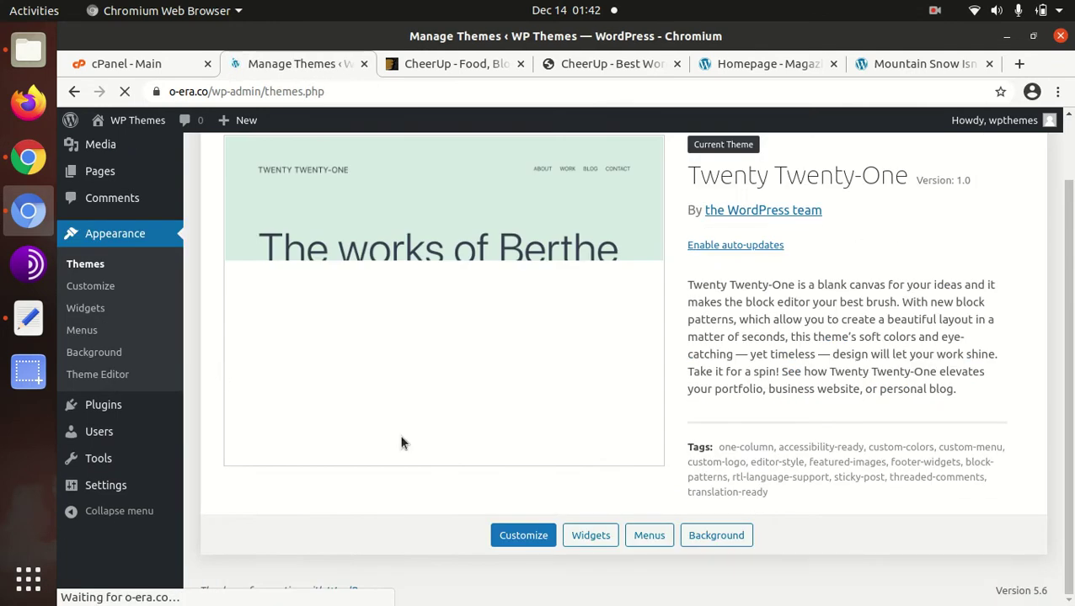
scroll(458, 434, "up", 1)
Start a theme upload via Add New > Upload Theme, selecting Downloads/cheerup/cheerup.zip.
left_click(352, 160)
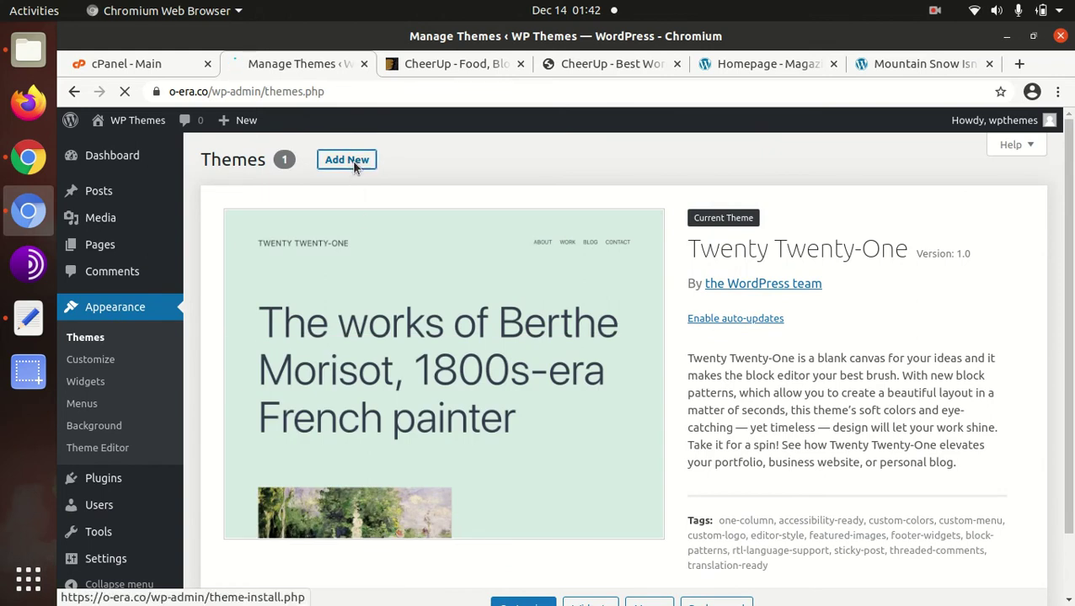
left_click(356, 163)
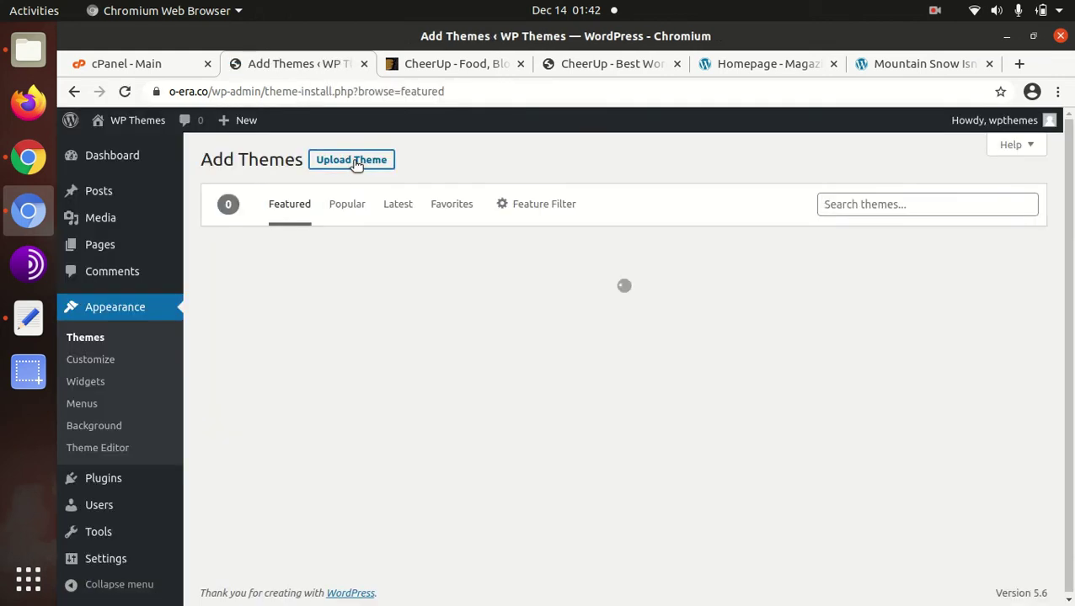
left_click(516, 305)
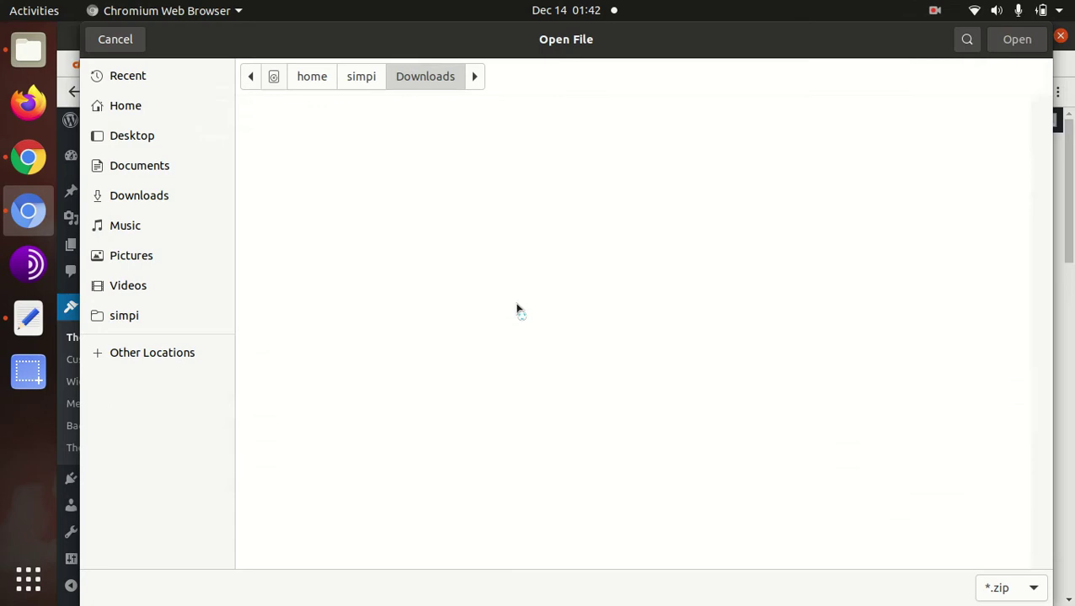
double_click(284, 126)
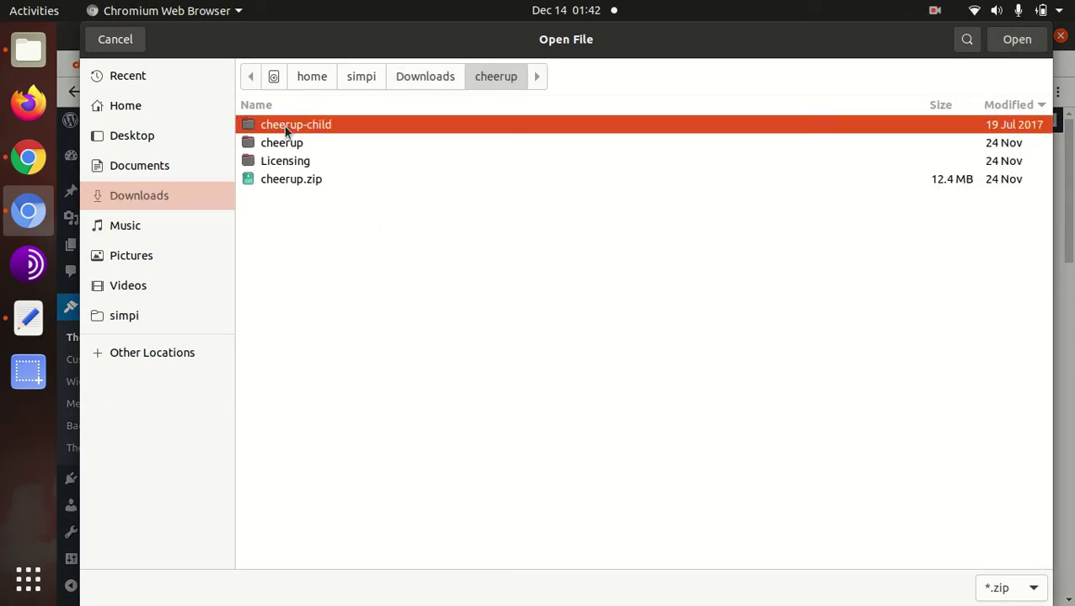
left_click(299, 179)
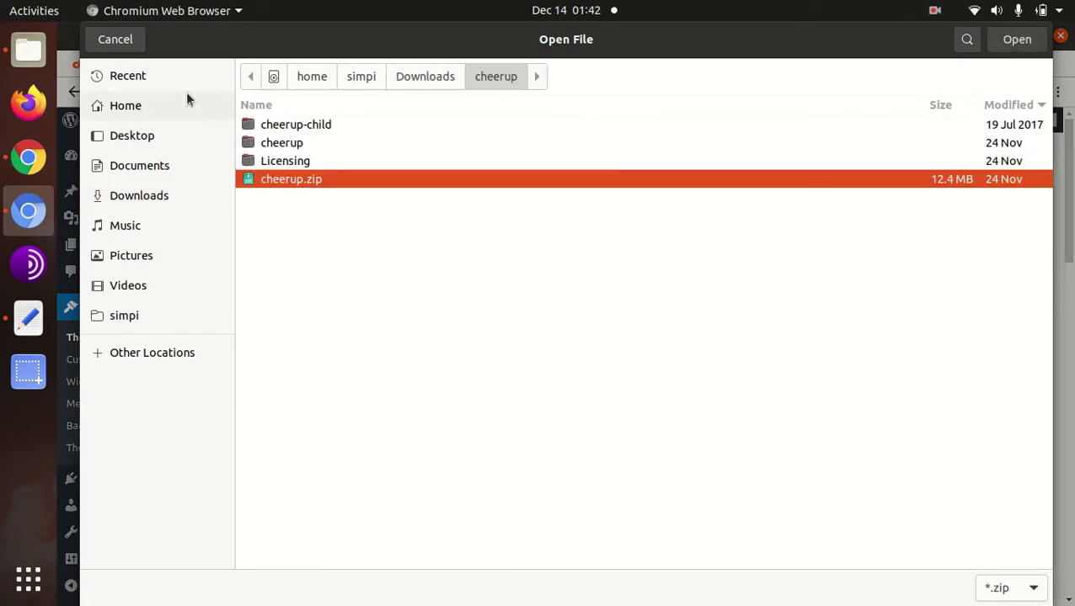
Cancel the WordPress picker and upload cheerup.zip into wp-content/themes through File Manager.
left_click(119, 40)
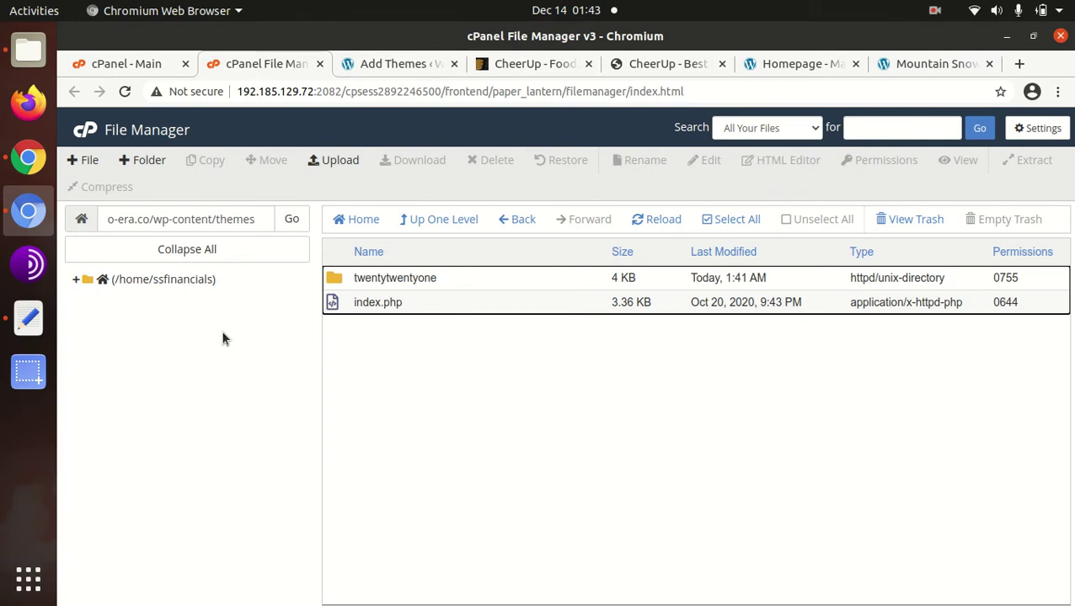
left_click(339, 163)
left_click(551, 389)
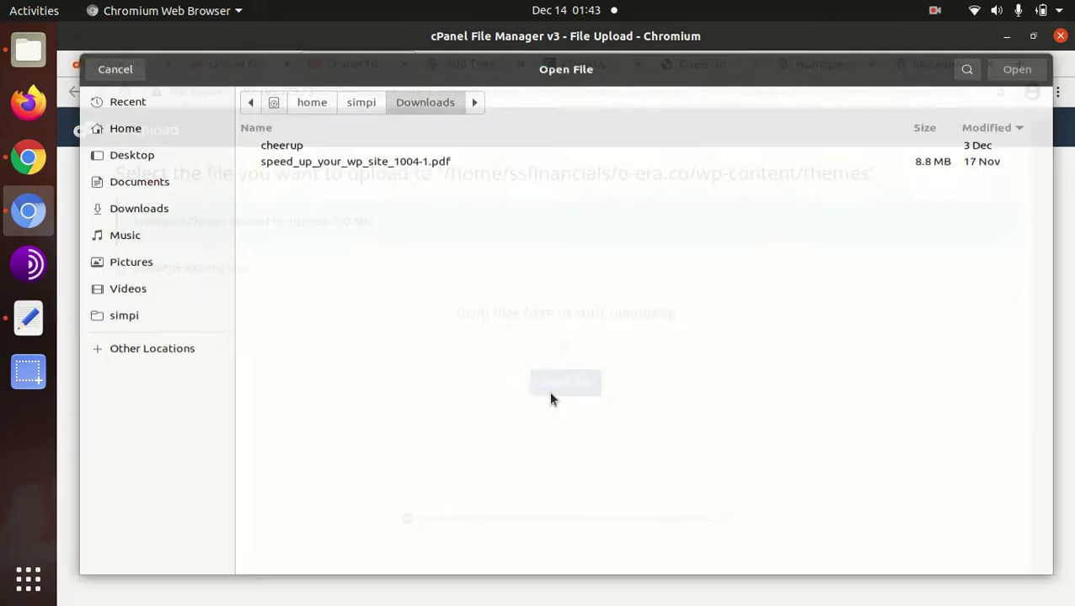
double_click(309, 128)
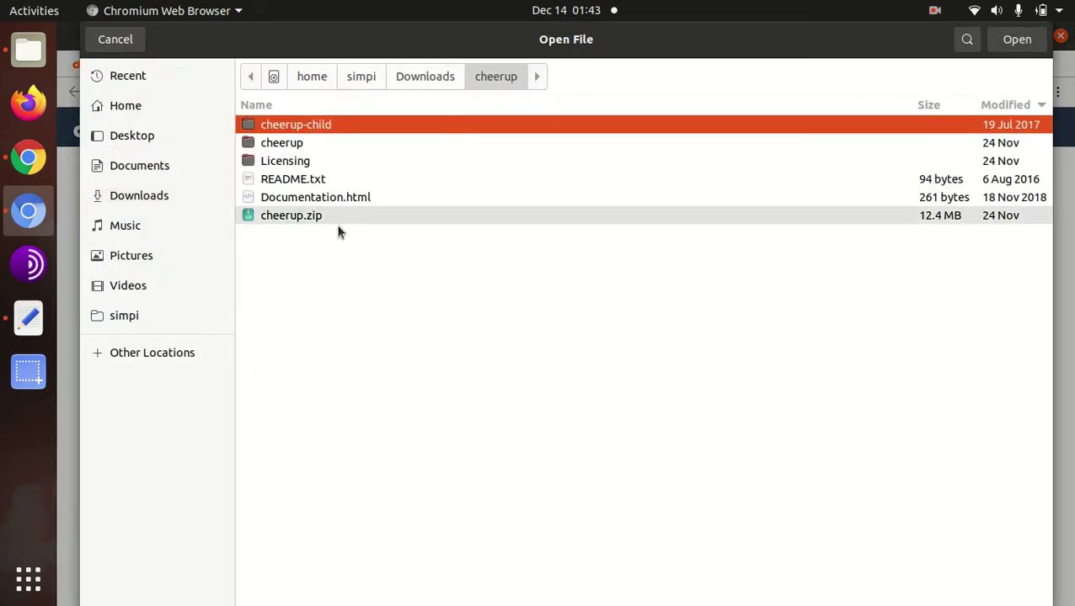
left_click(329, 218)
left_click(1016, 39)
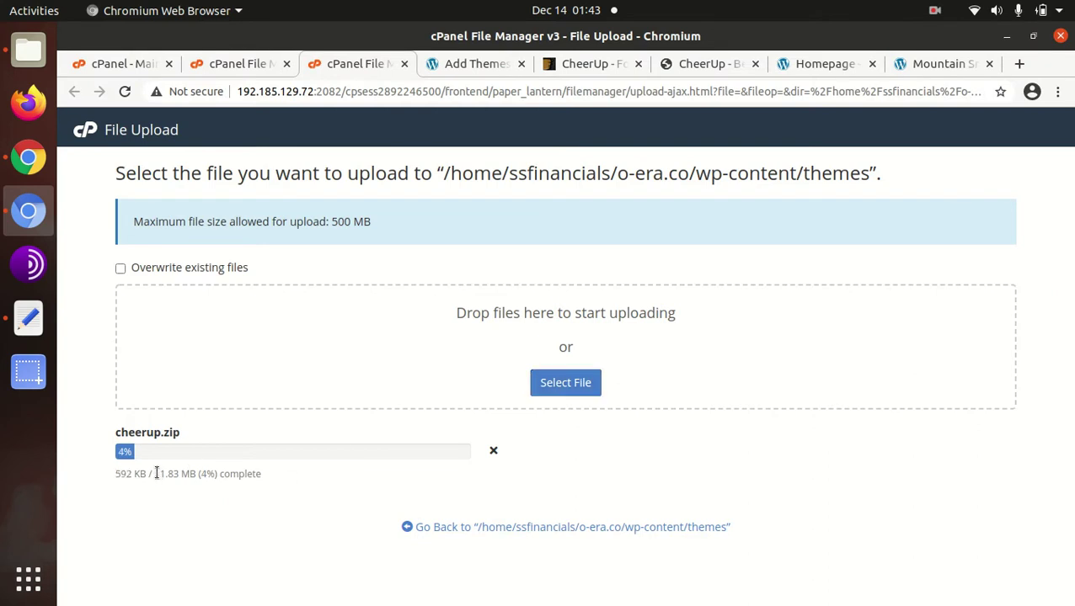
left_click_drag(115, 473, 186, 476)
left_click(185, 497)
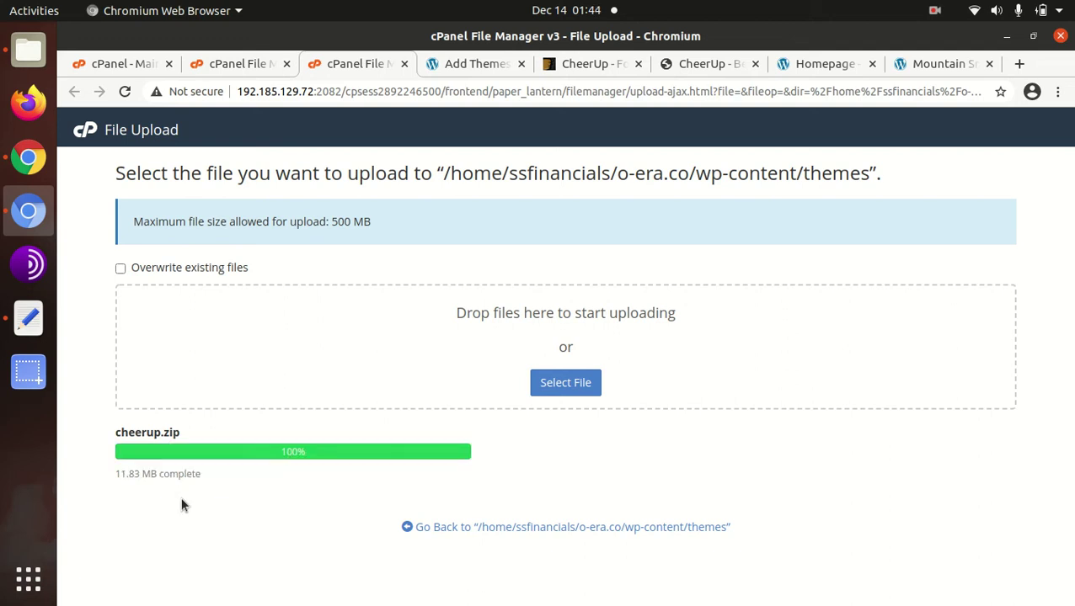
Extract cheerup.zip into the themes folder and refresh the listing.
left_click(533, 528)
left_click(440, 303)
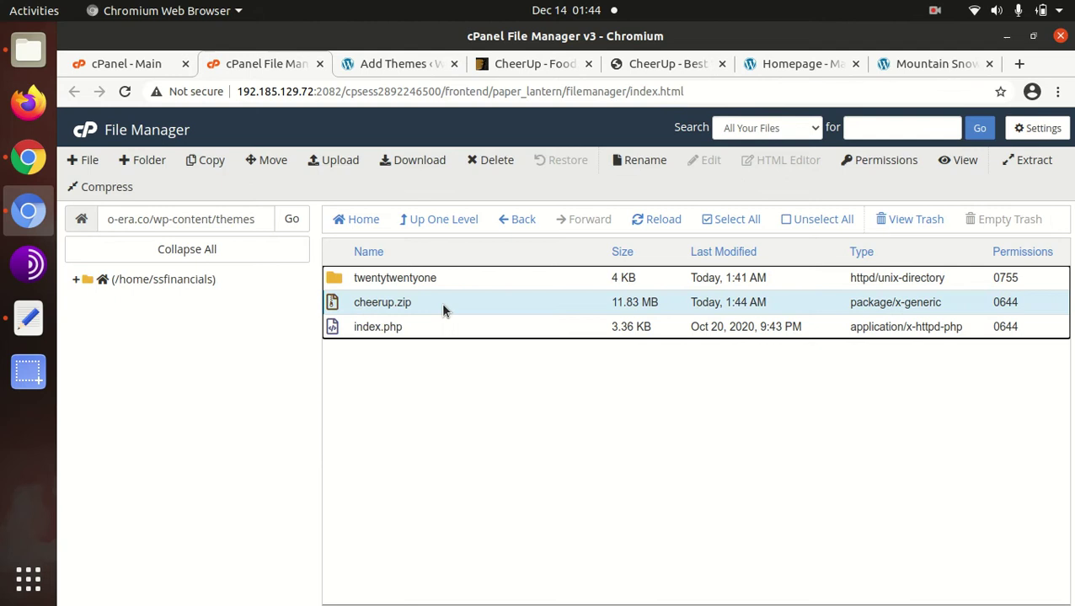
right_click(441, 302)
left_click(511, 480)
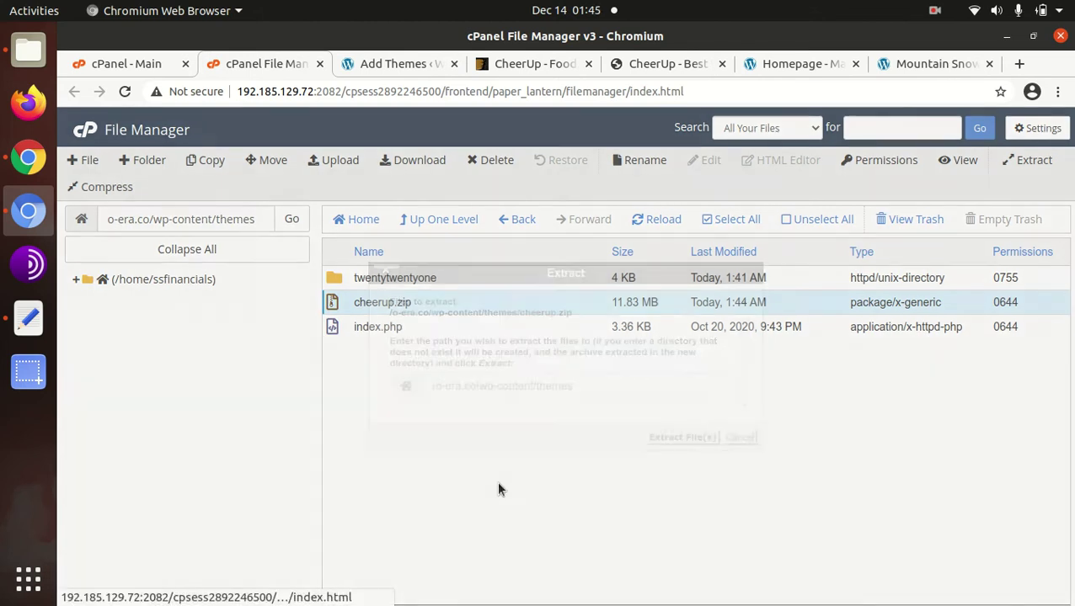
left_click(685, 442)
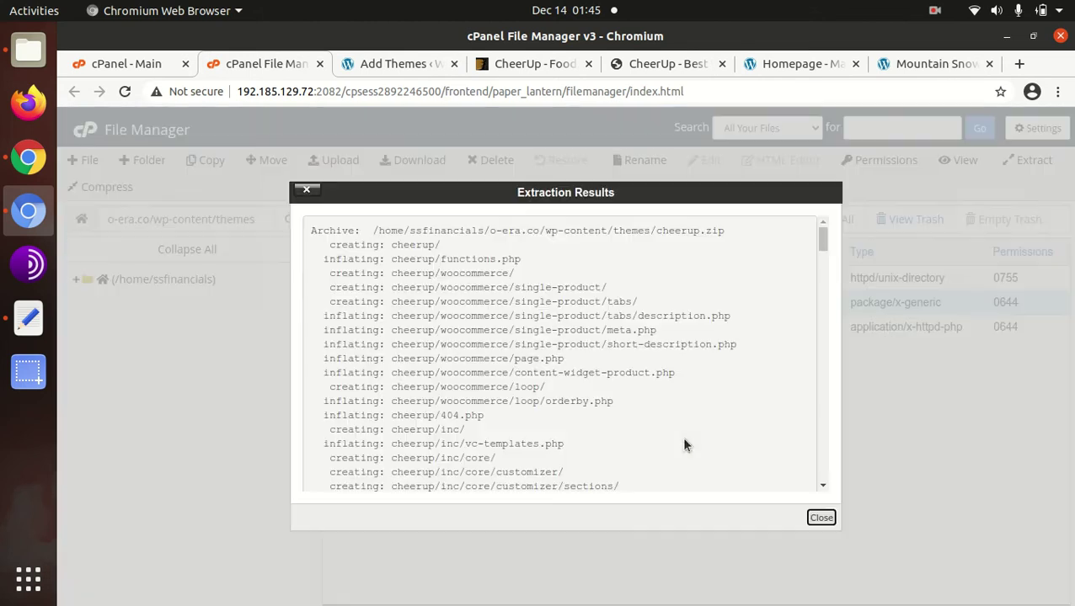
left_click(819, 514)
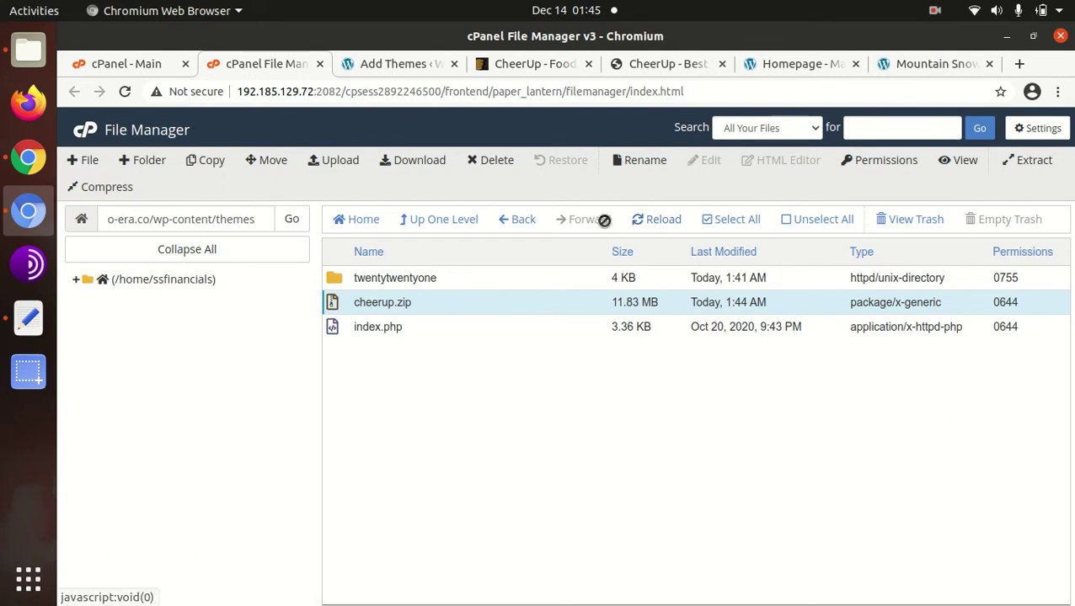
left_click(644, 221)
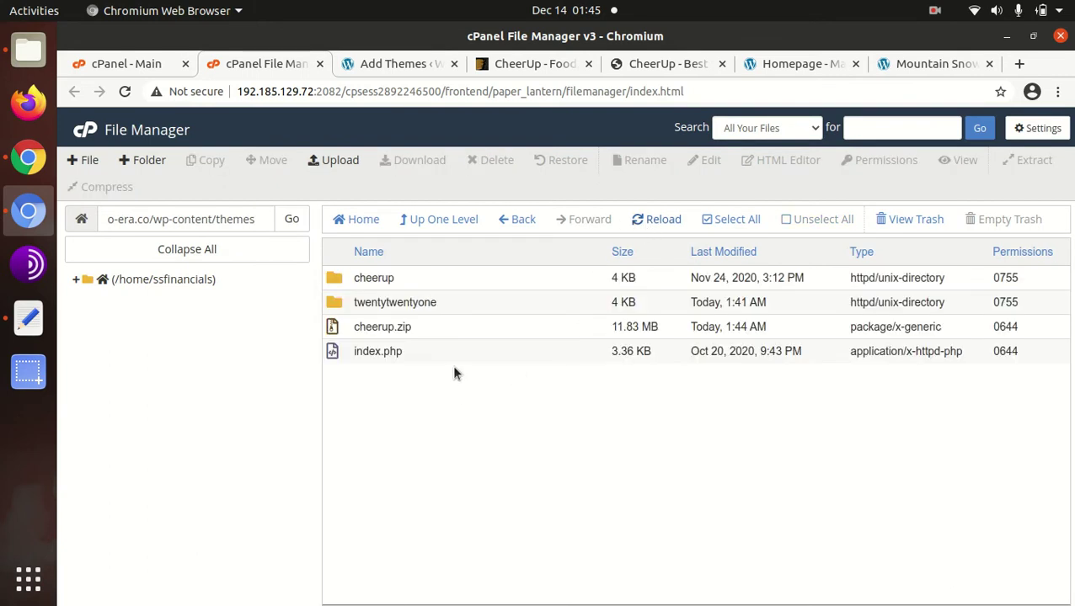
Inspect the extracted cheerup folder, then permanently delete cheerup.zip from themes.
double_click(420, 278)
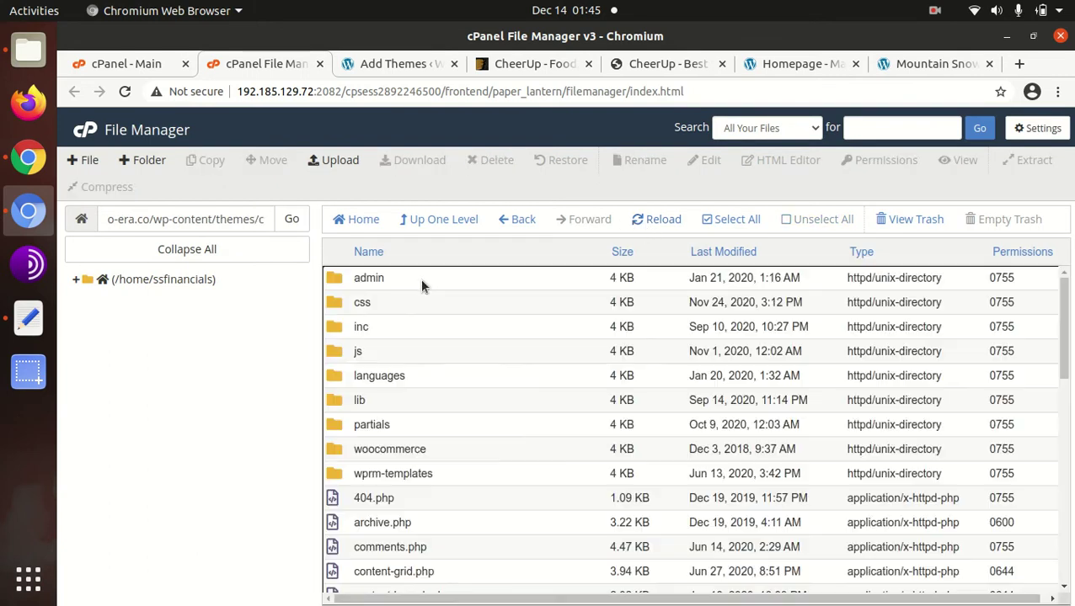
scroll(423, 305, "down", 2)
scroll(424, 310, "down", 6)
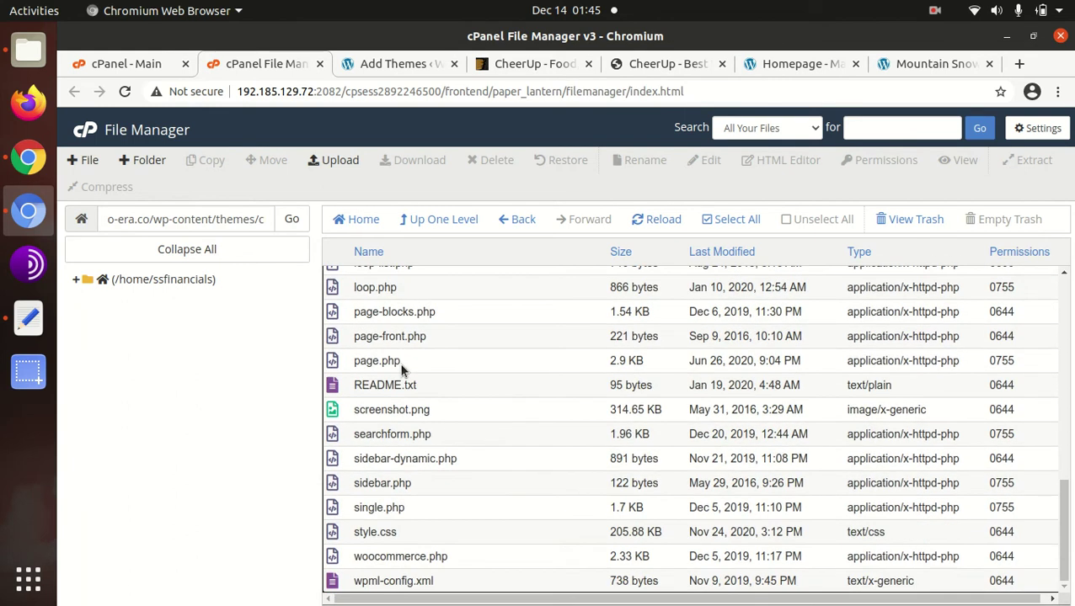
left_click(433, 220)
left_click(434, 328)
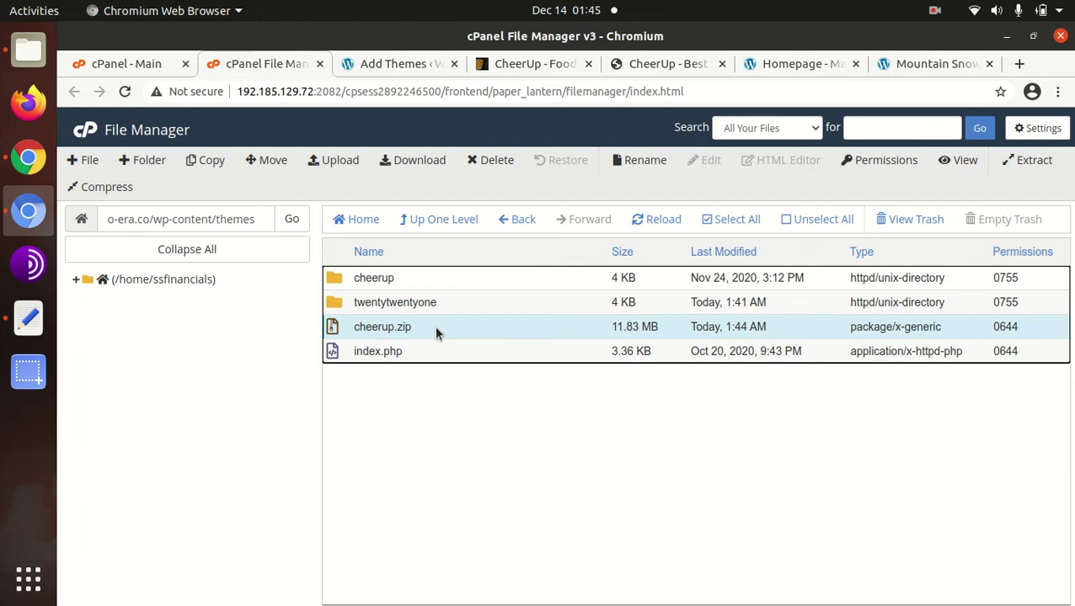
left_click(493, 160)
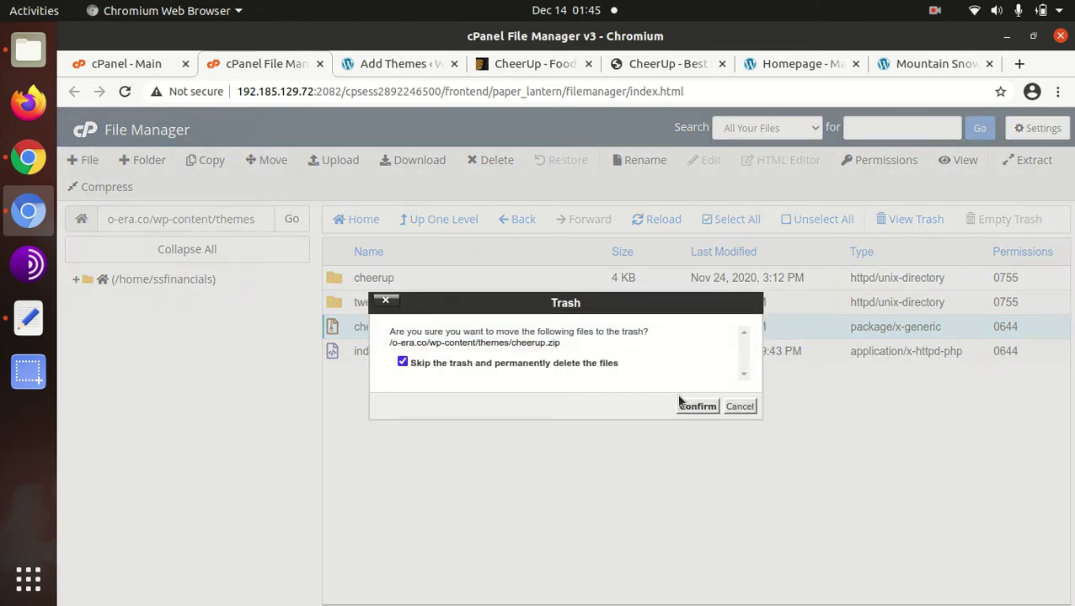
left_click(695, 407)
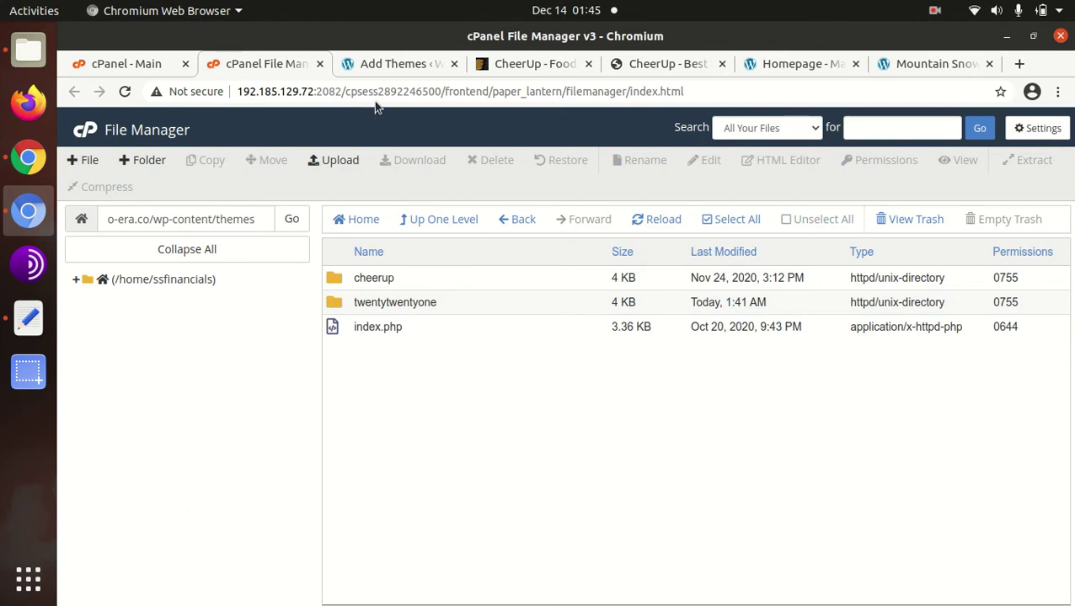
In Appearance > Themes, open the CheerUp 7.5.1 theme details and activate it.
left_click(418, 68)
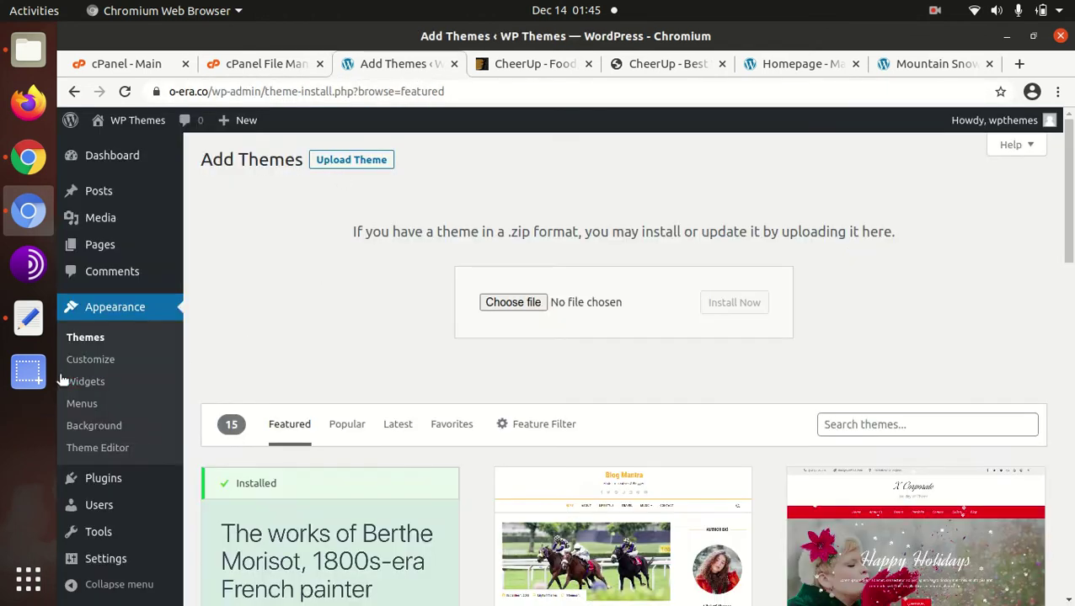
left_click(81, 342)
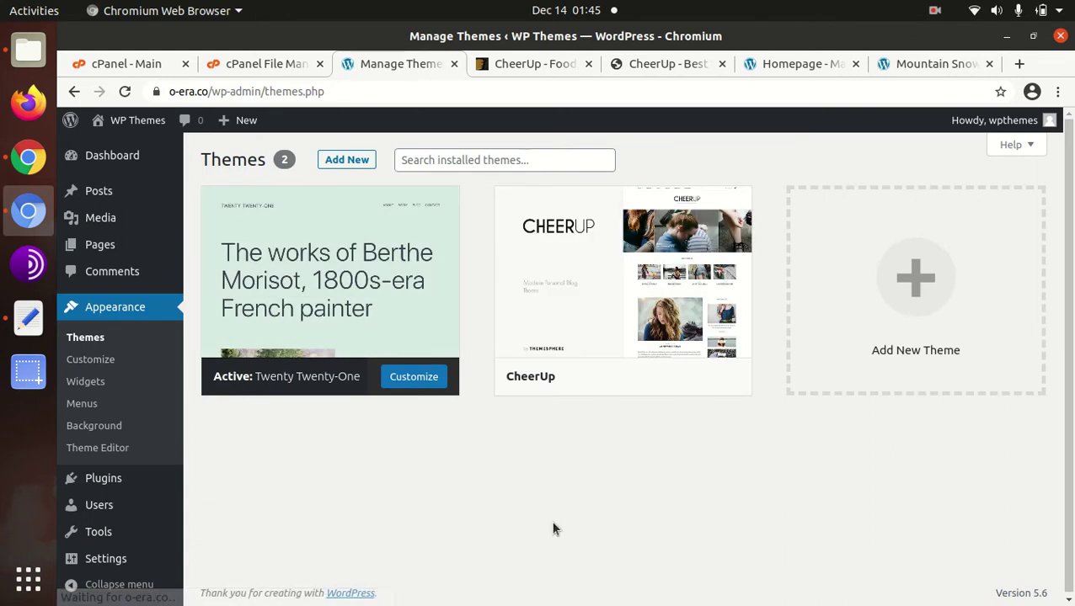
left_click(596, 291)
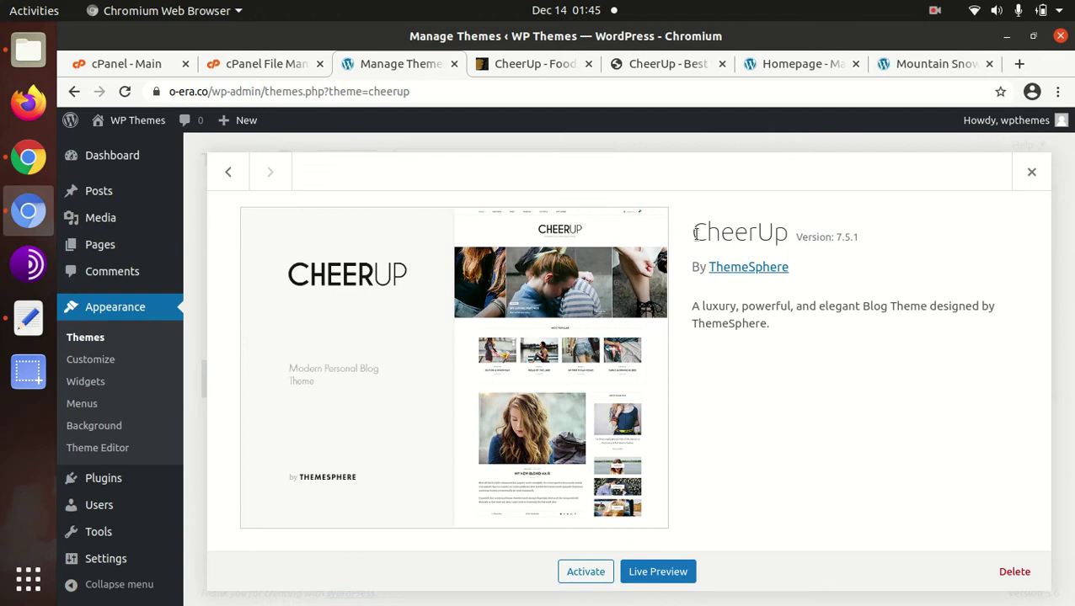
left_click_drag(693, 234, 835, 243)
left_click(823, 371)
left_click(584, 576)
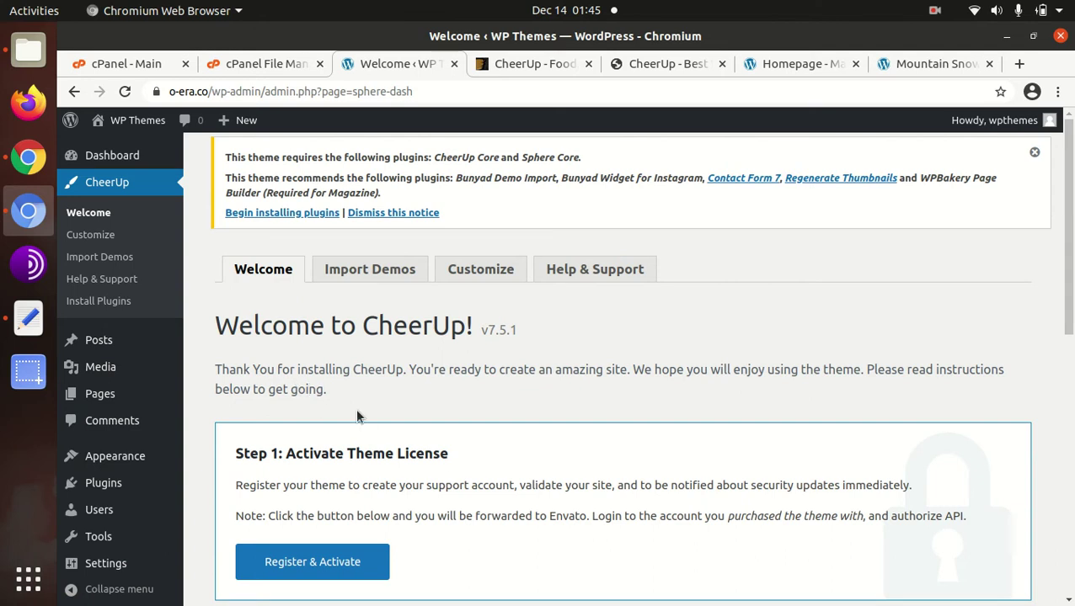
Scroll through the CheerUp 7.5.1 Welcome page and back up to the plugin notice.
scroll(368, 418, "down", 4)
scroll(392, 413, "up", 4)
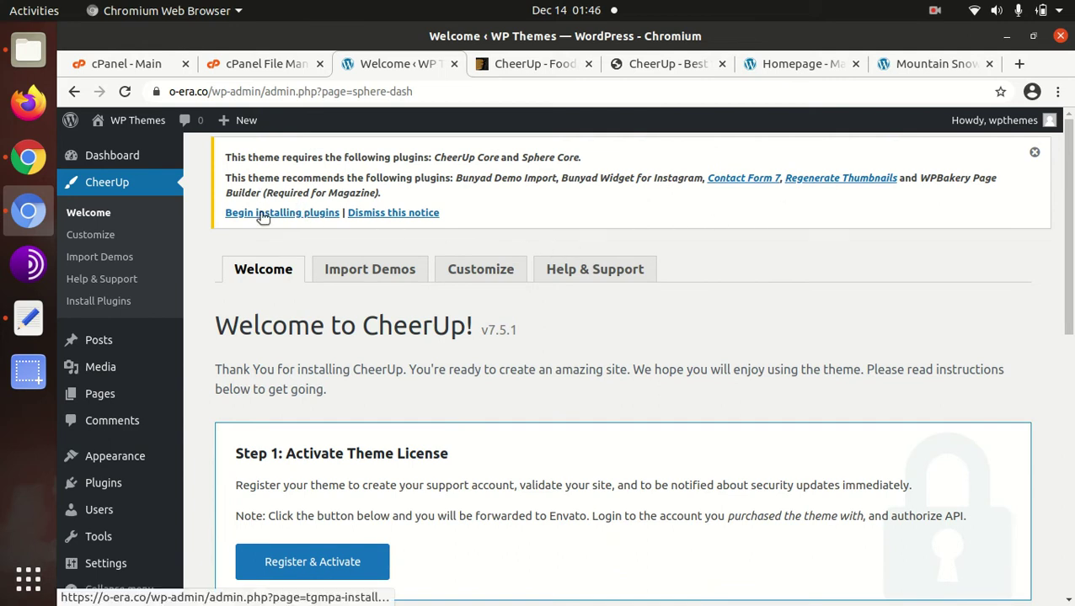
scroll(337, 211, "down", 5)
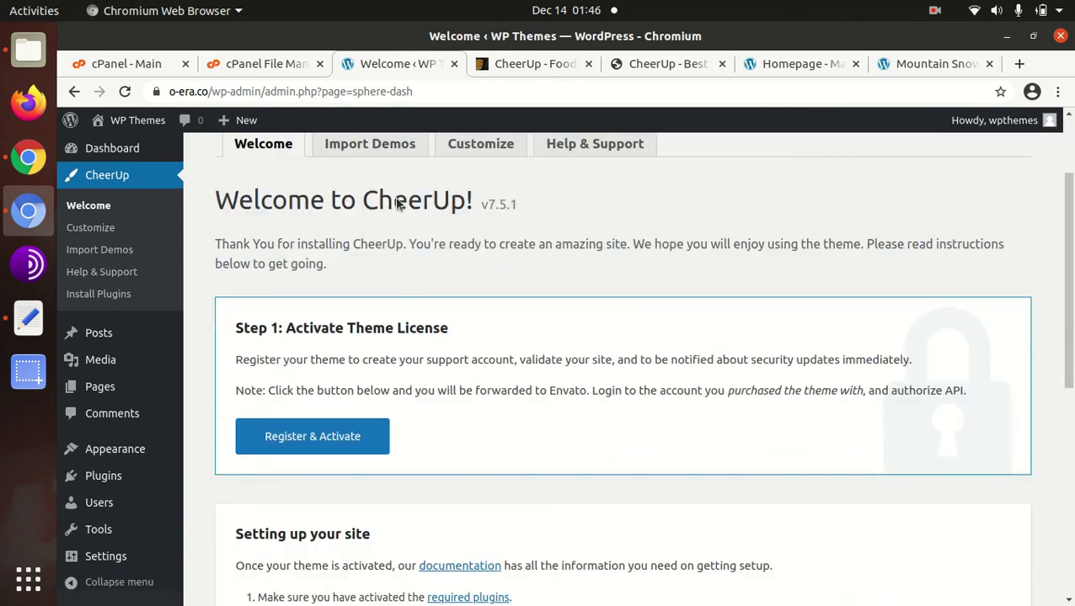
scroll(413, 244, "up", 3)
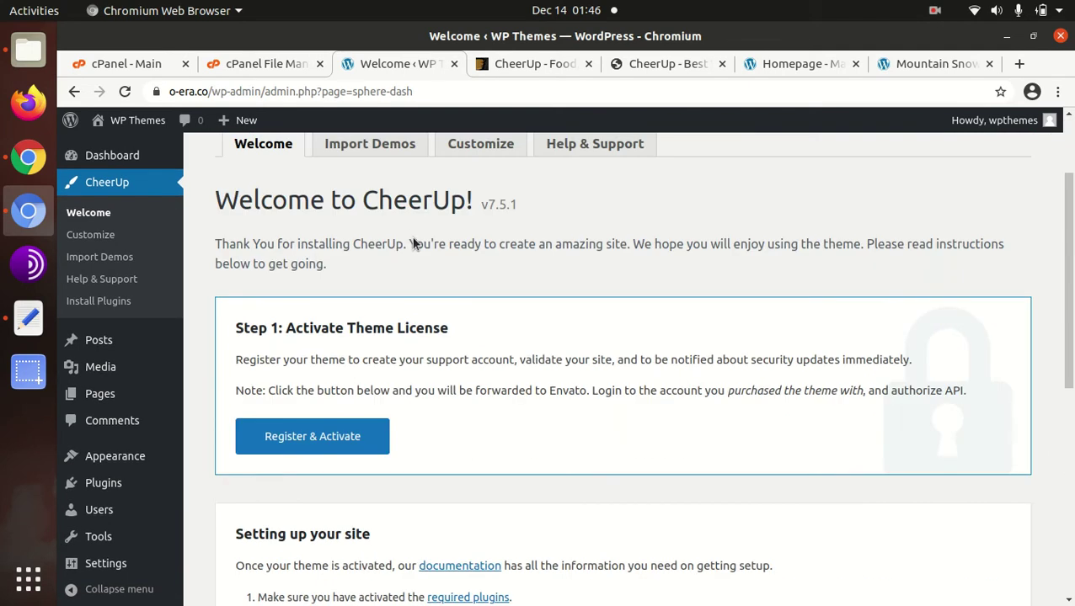
scroll(422, 303, "up", 2)
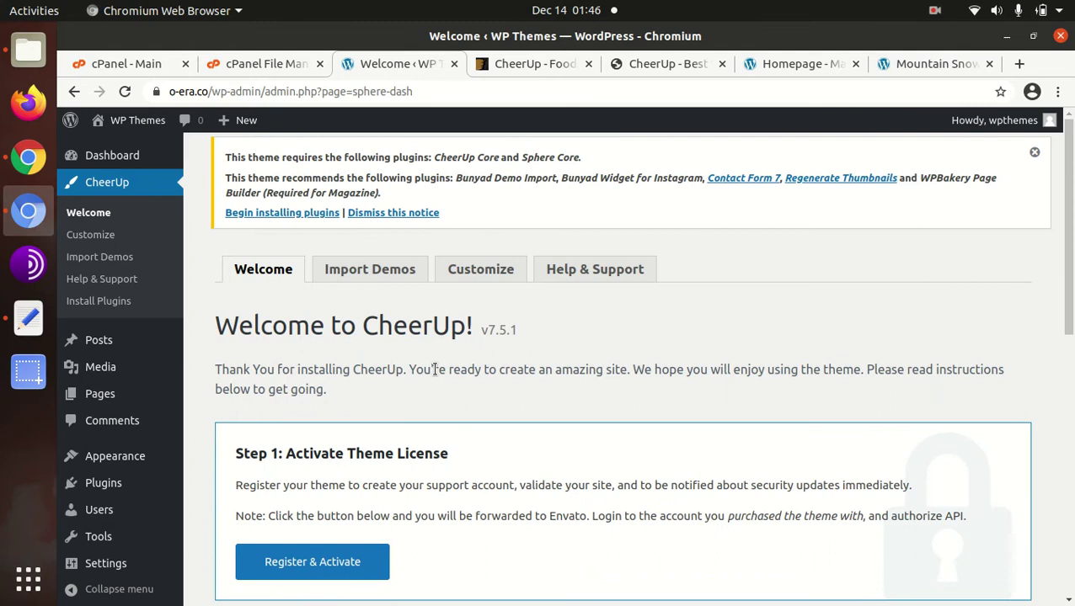
Begin installing plugins and review the seven listed, with CheerUp Core and Sphere Core required.
left_click(260, 214)
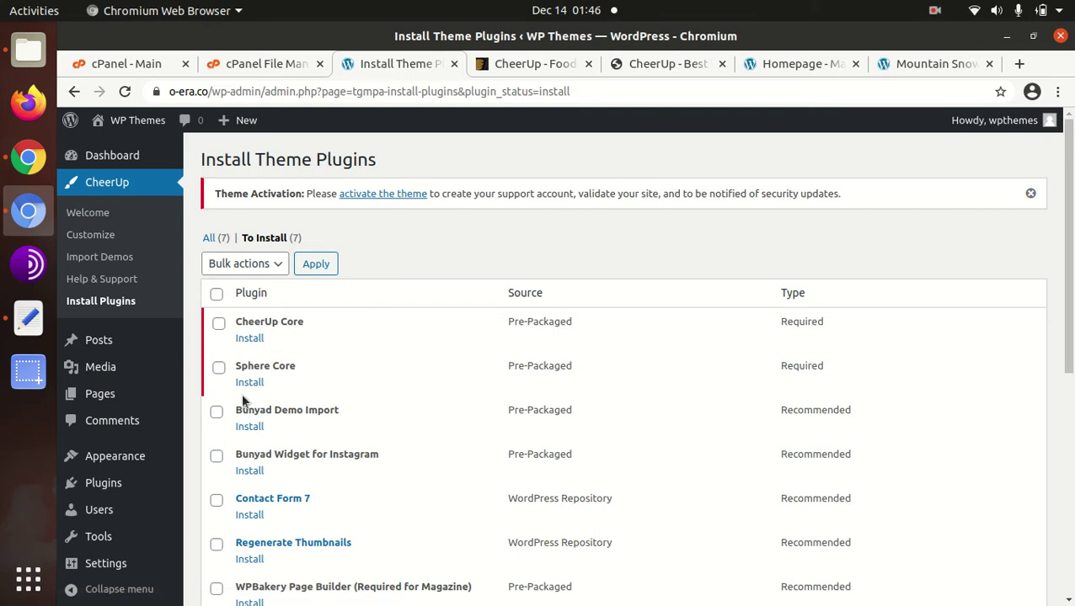
scroll(251, 509, "down", 3)
scroll(244, 335, "up", 1)
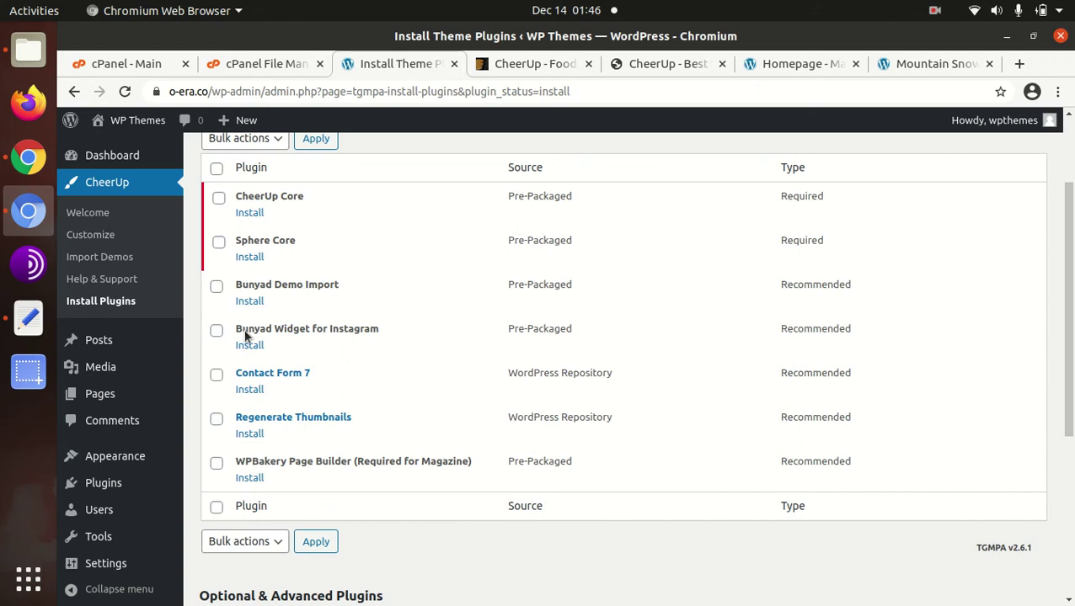
scroll(247, 336, "down", 2)
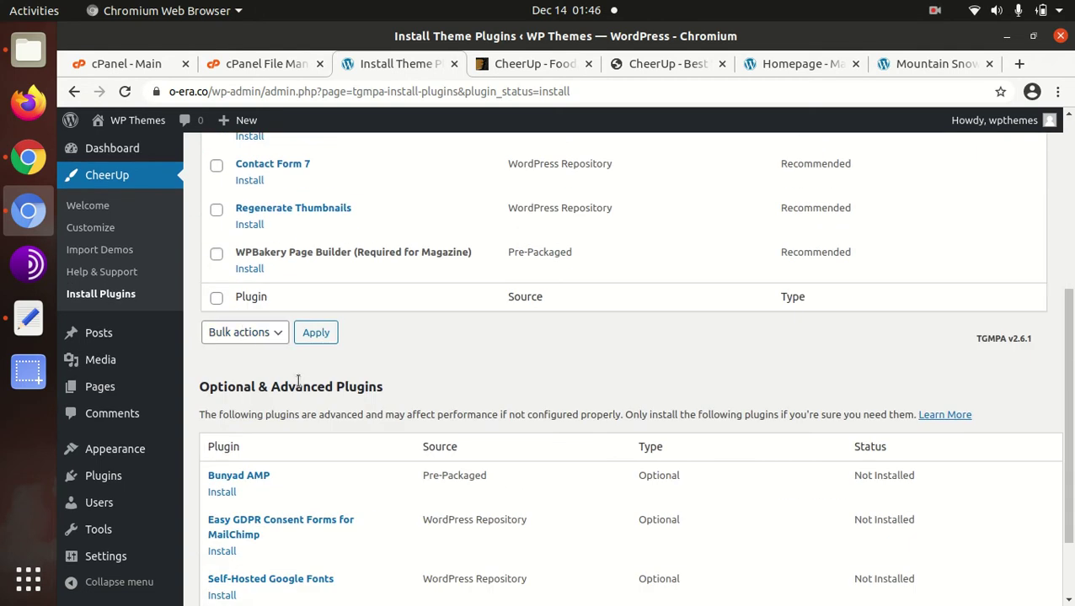
scroll(265, 337, "down", 1)
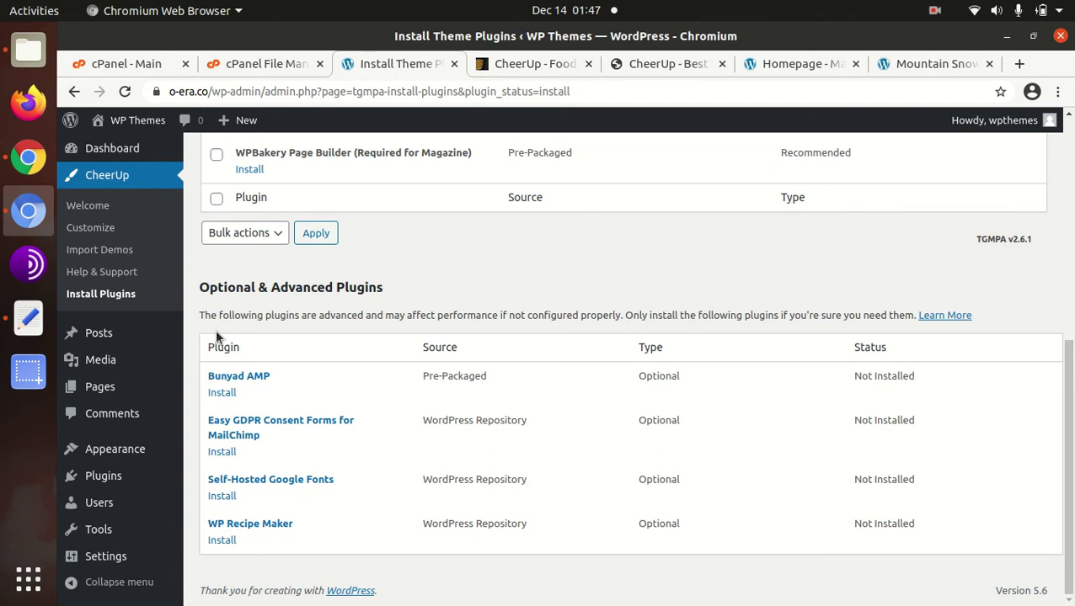
scroll(216, 336, "up", 3)
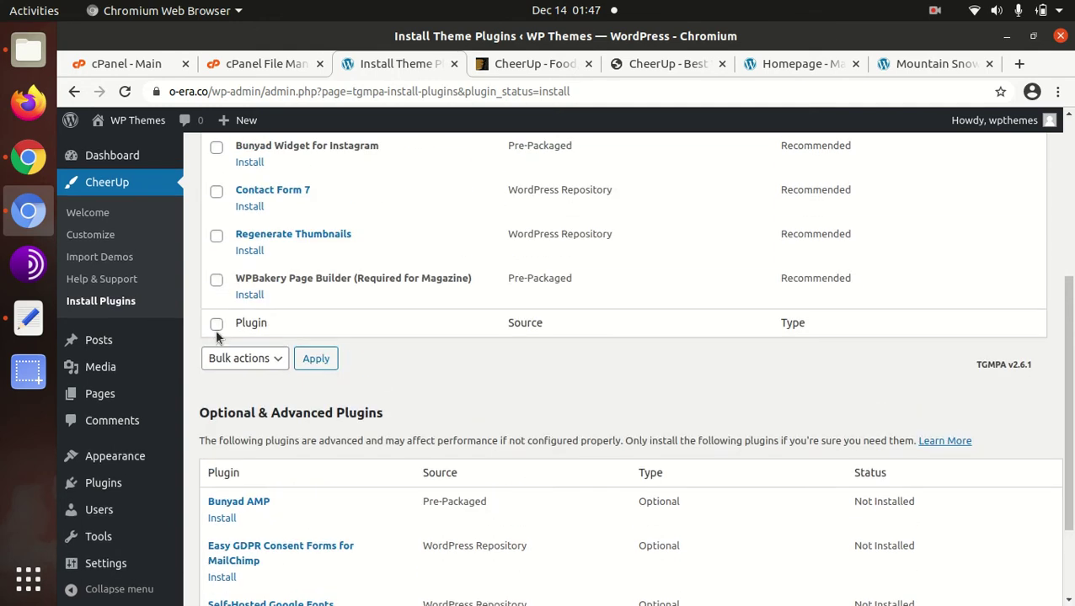
scroll(216, 335, "up", 7)
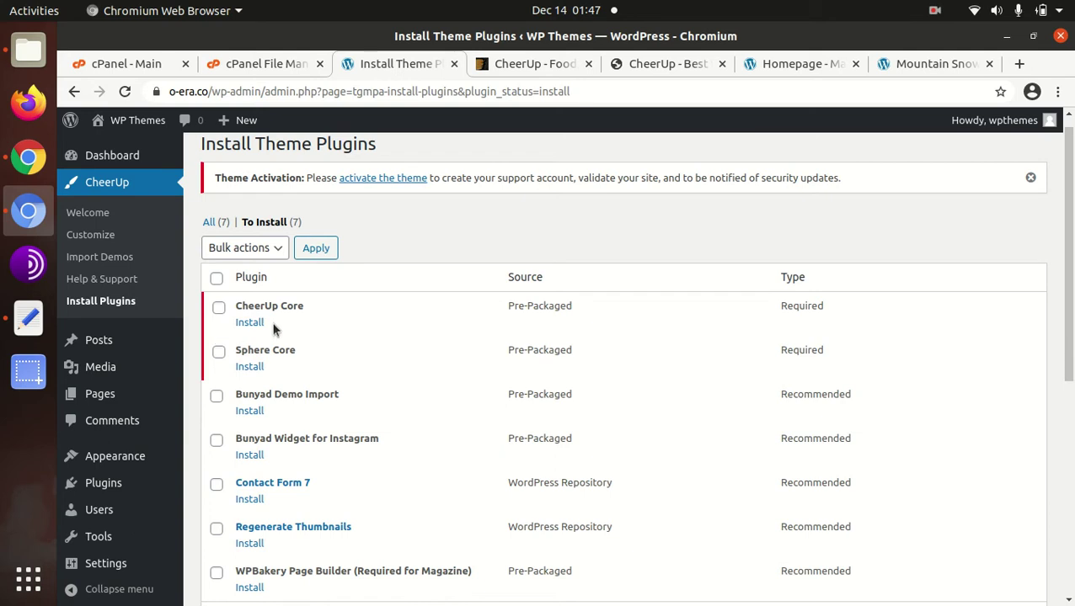
Install CheerUp Core, then Sphere Core, returning to the Required Plugins Installer after each.
left_click(251, 325)
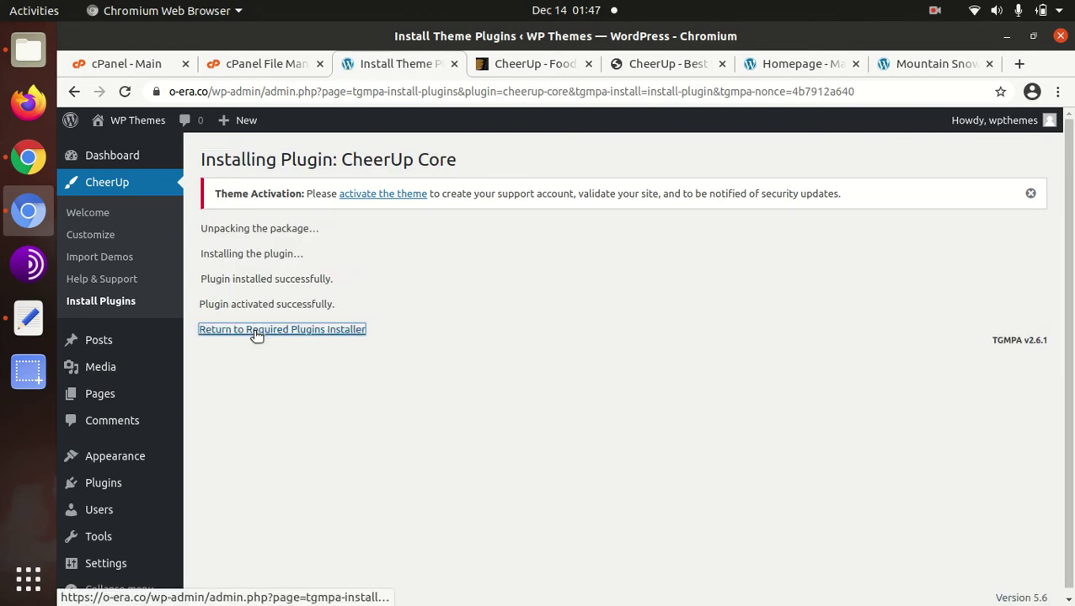
left_click(255, 331)
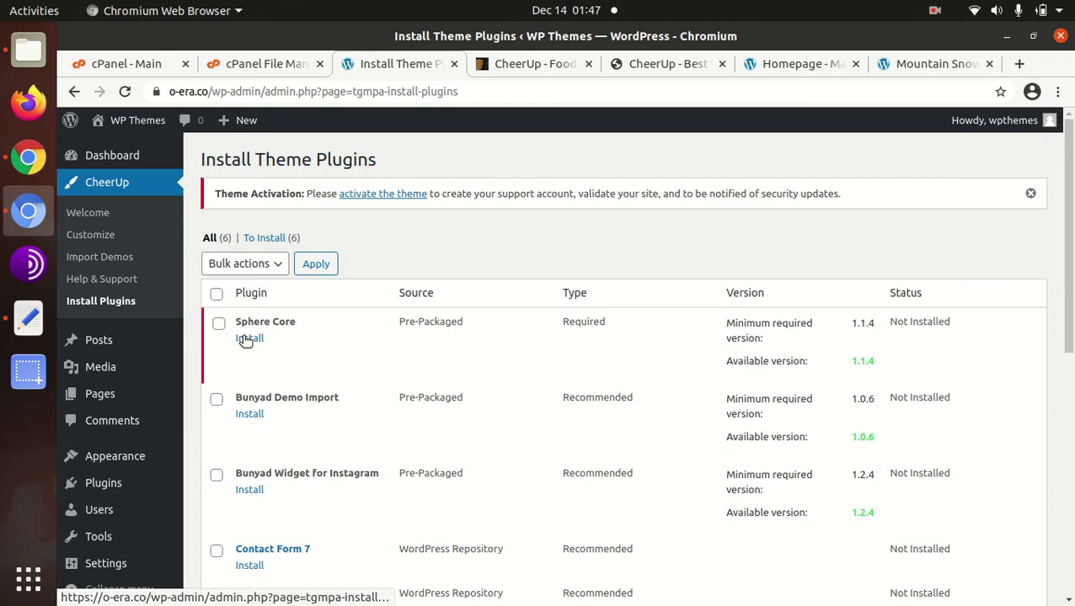
left_click(244, 340)
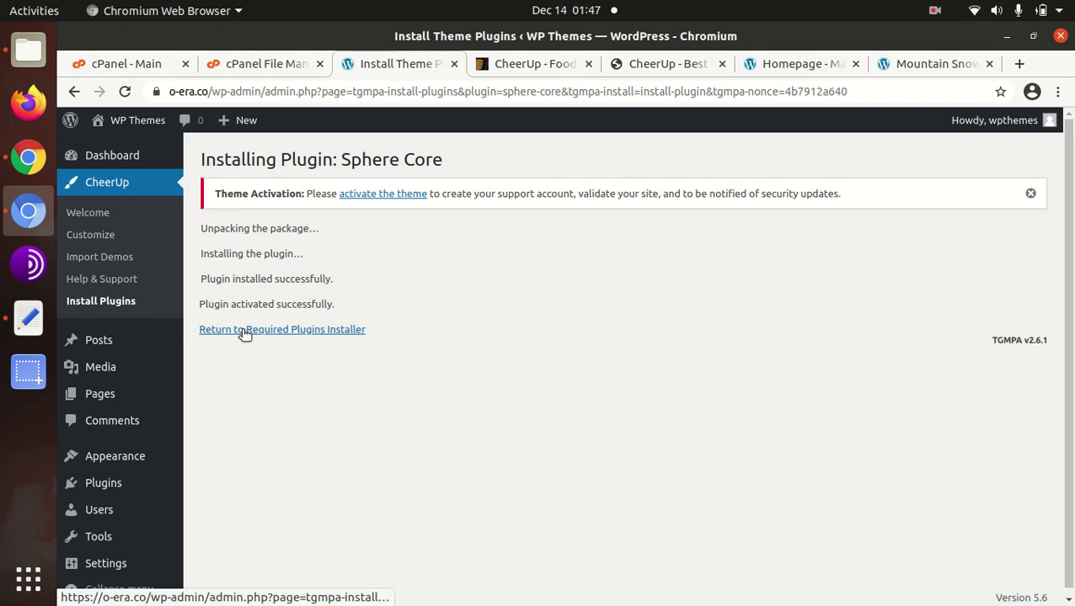
left_click(243, 330)
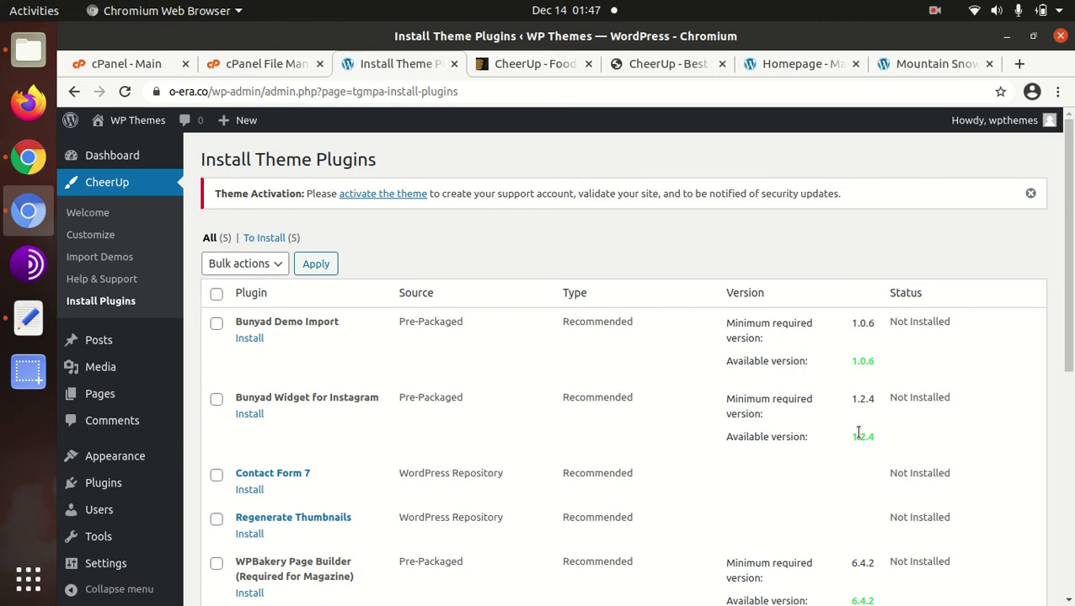
scroll(857, 433, "down", 4)
scroll(846, 408, "up", 1)
scroll(843, 402, "up", 2)
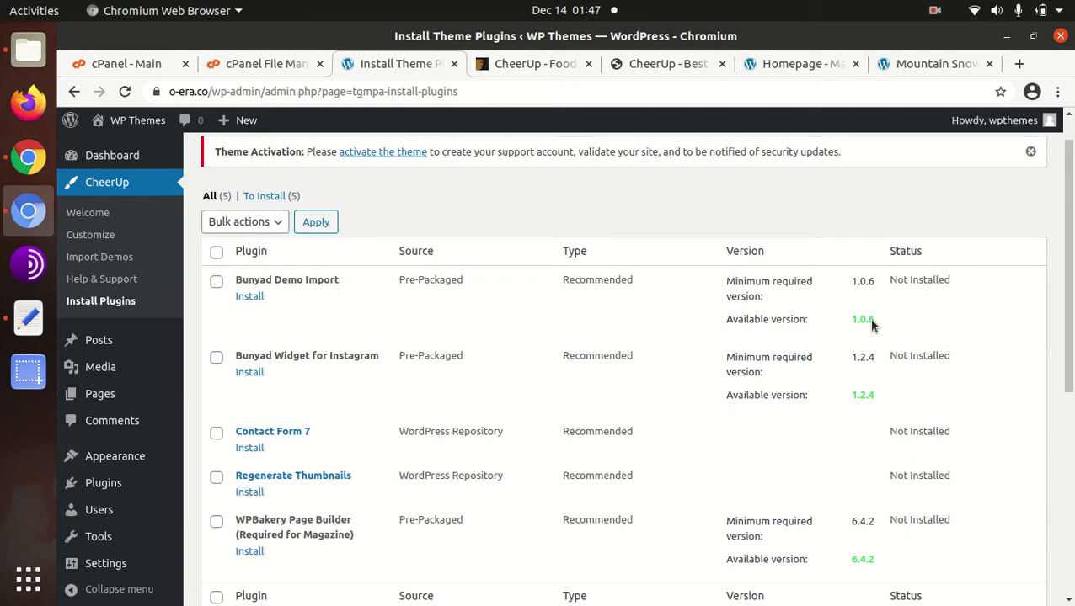
Check the Instagram widget's 1.2.4 version and select all remaining plugins for a bulk action.
left_click_drag(850, 392, 879, 397)
left_click(759, 437)
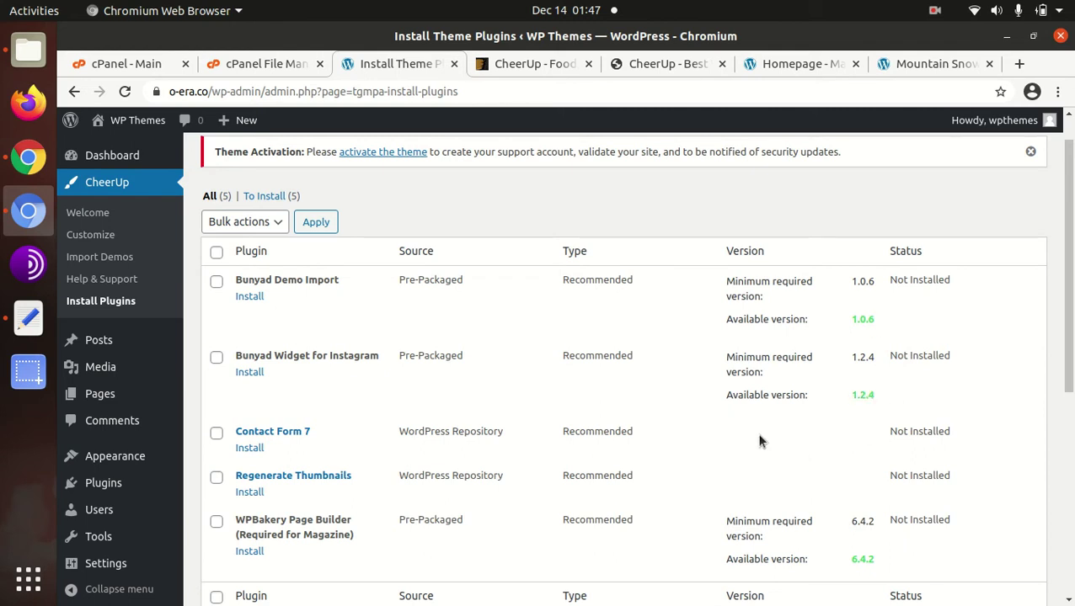
left_click(217, 254)
left_click(272, 222)
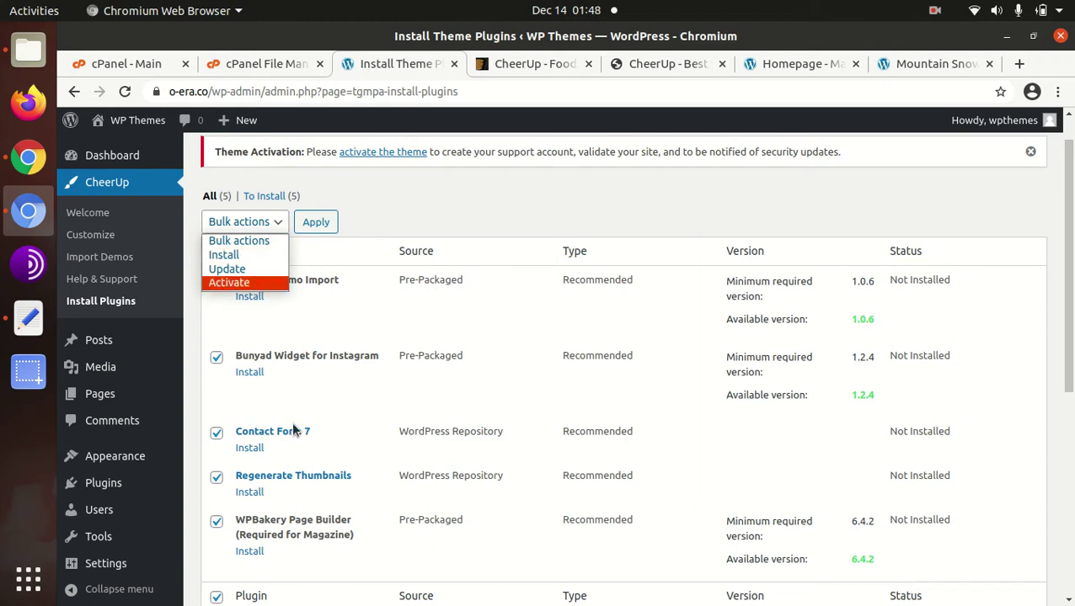
left_click(402, 212)
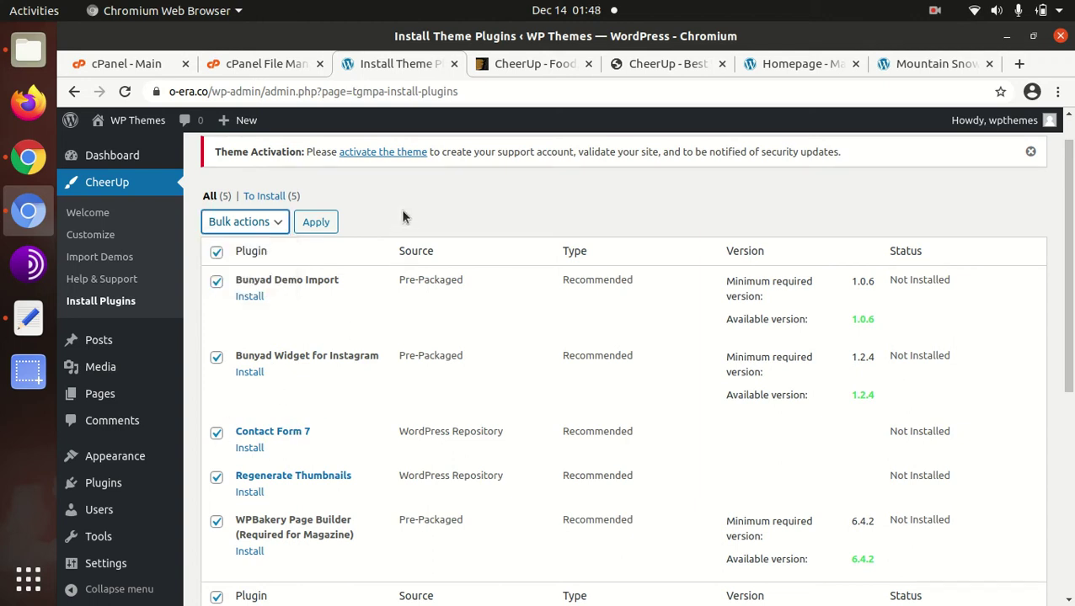
Bulk-install all five checked recommended plugins using Install from Bulk actions.
left_click(264, 223)
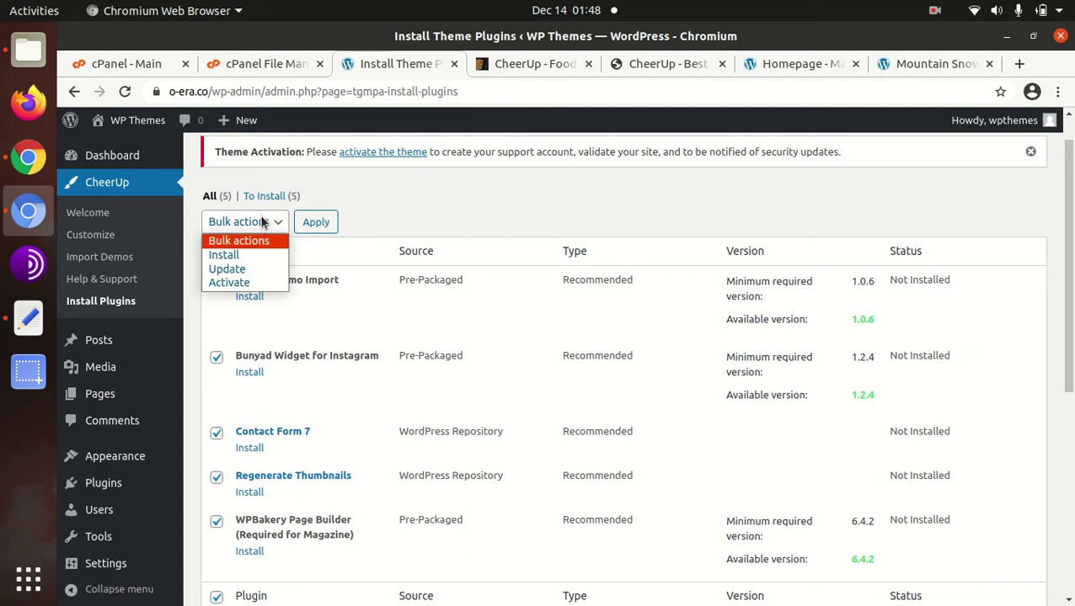
left_click(259, 261)
left_click(317, 223)
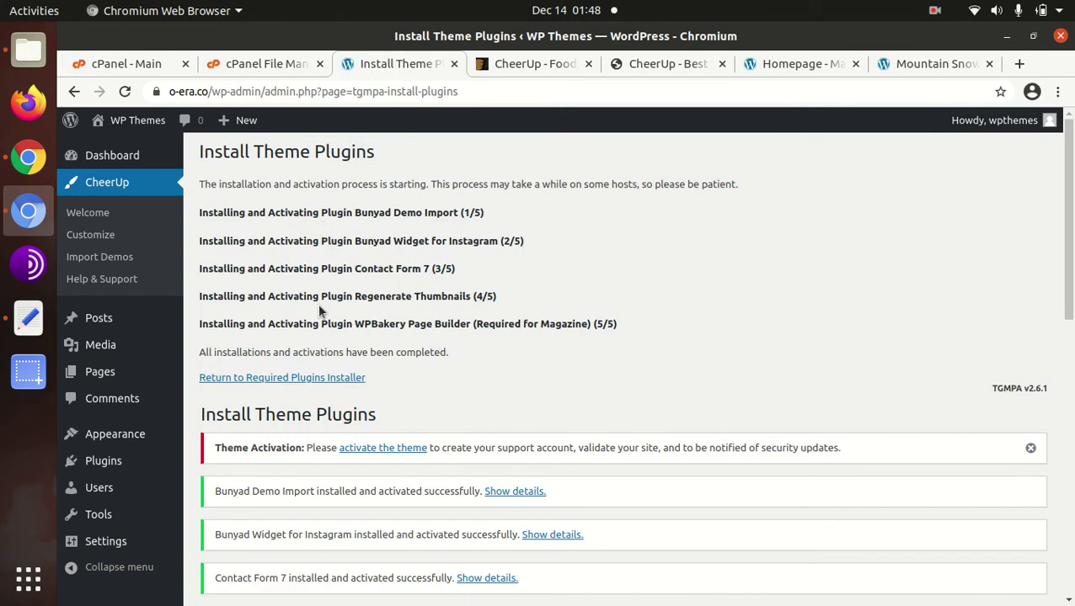
scroll(354, 287, "down", 3)
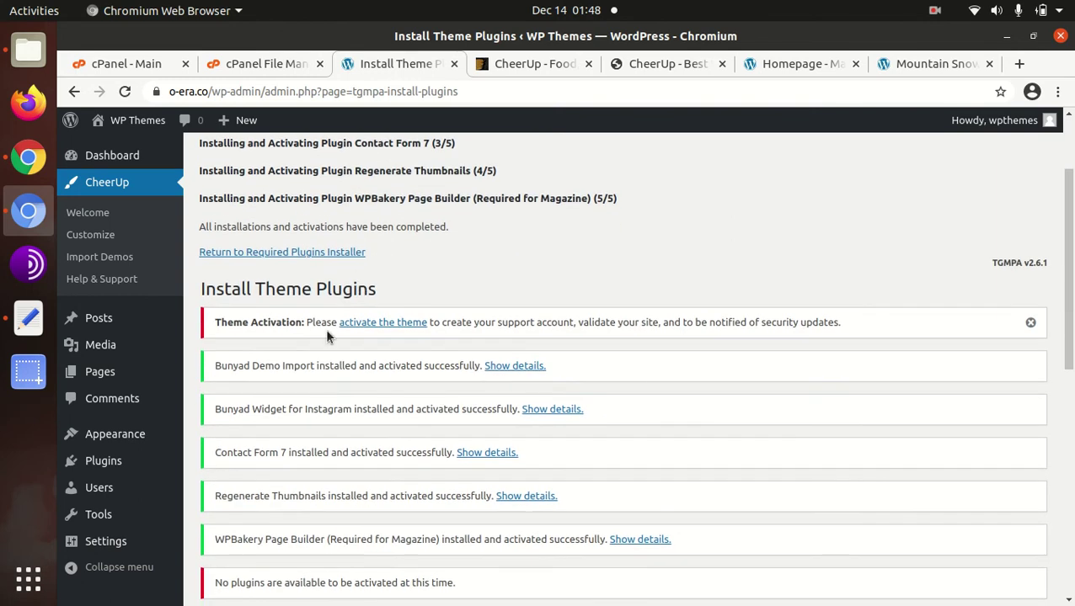
scroll(328, 334, "down", 5)
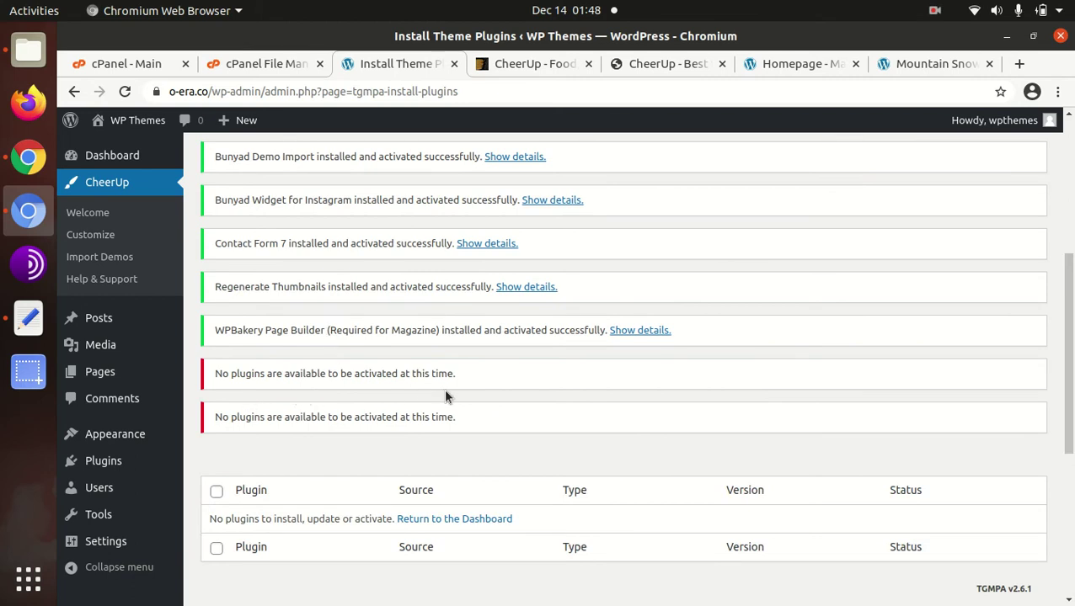
scroll(441, 388, "down", 5)
scroll(440, 388, "up", 6)
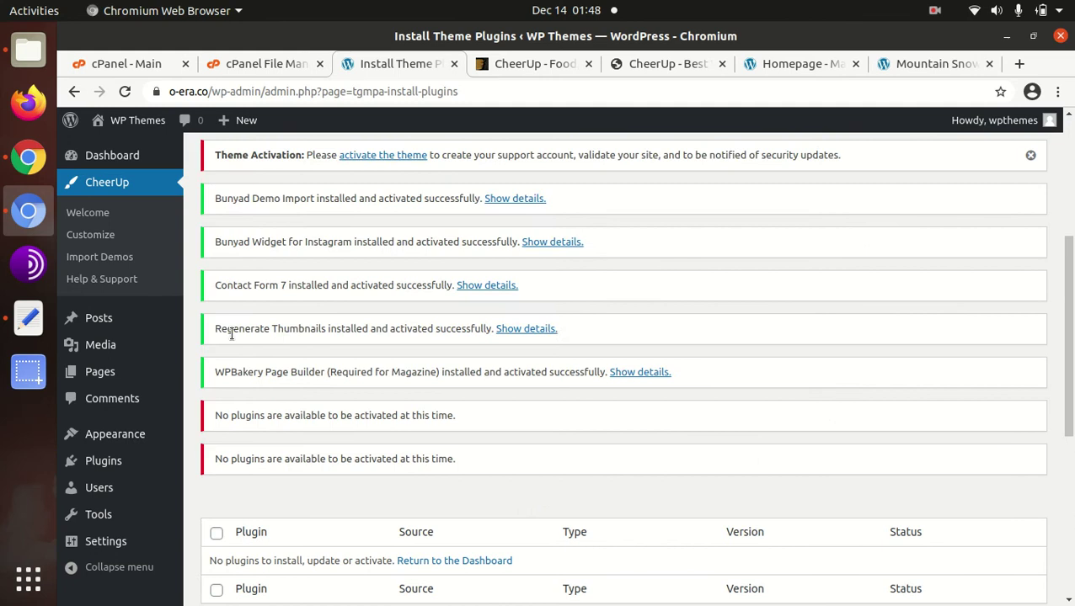
scroll(262, 305, "up", 7)
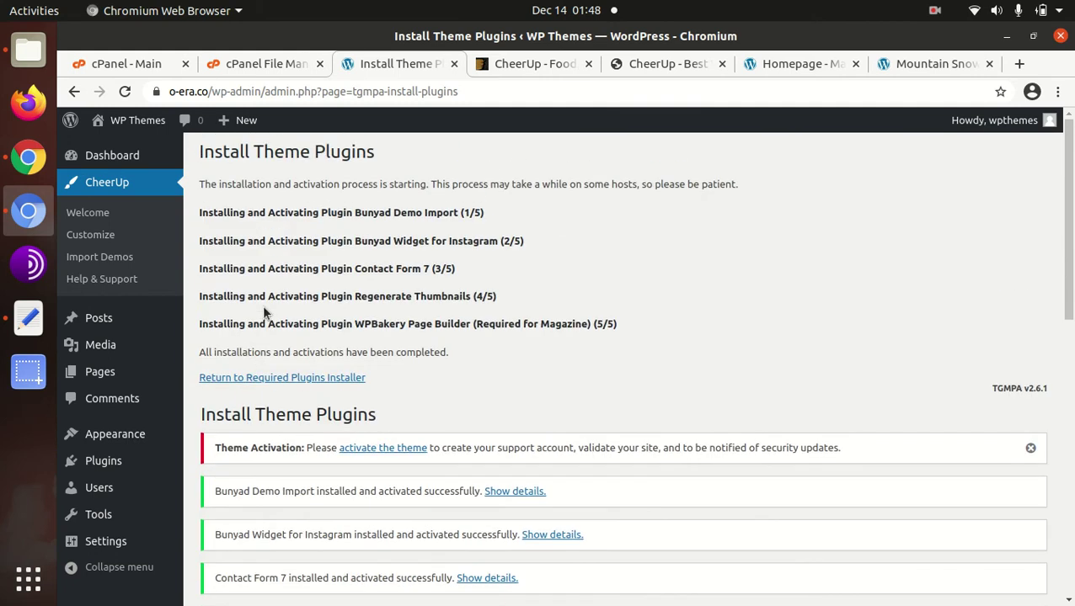
Back in the installer, point out Bunyad AMP, Self-Hosted Google Fonts and WP Recipe Maker.
left_click(279, 379)
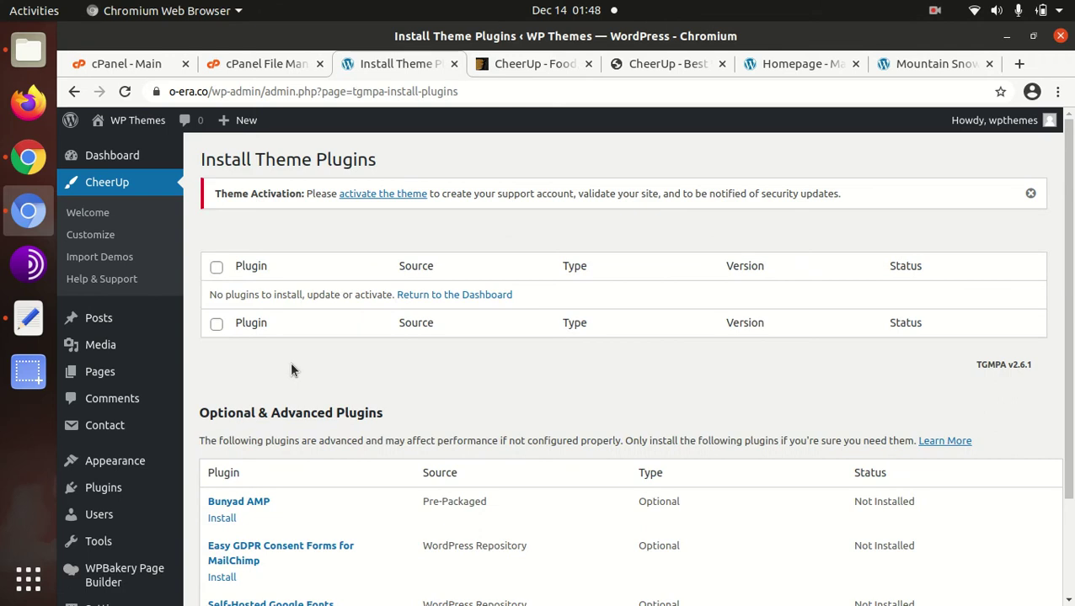
scroll(290, 362, "down", 3)
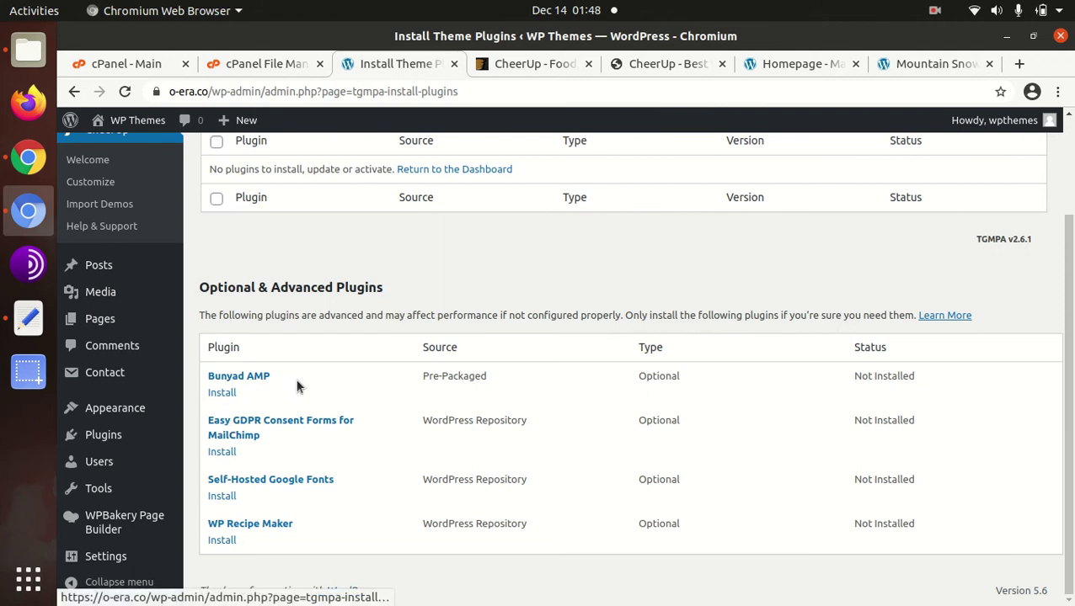
left_click_drag(288, 368, 209, 372)
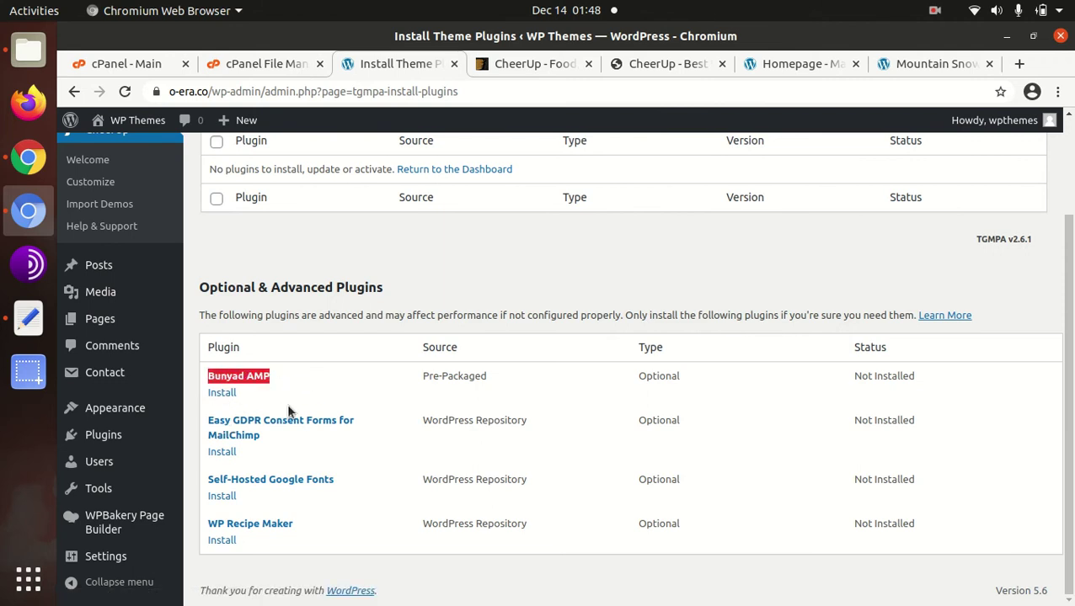
left_click(329, 400)
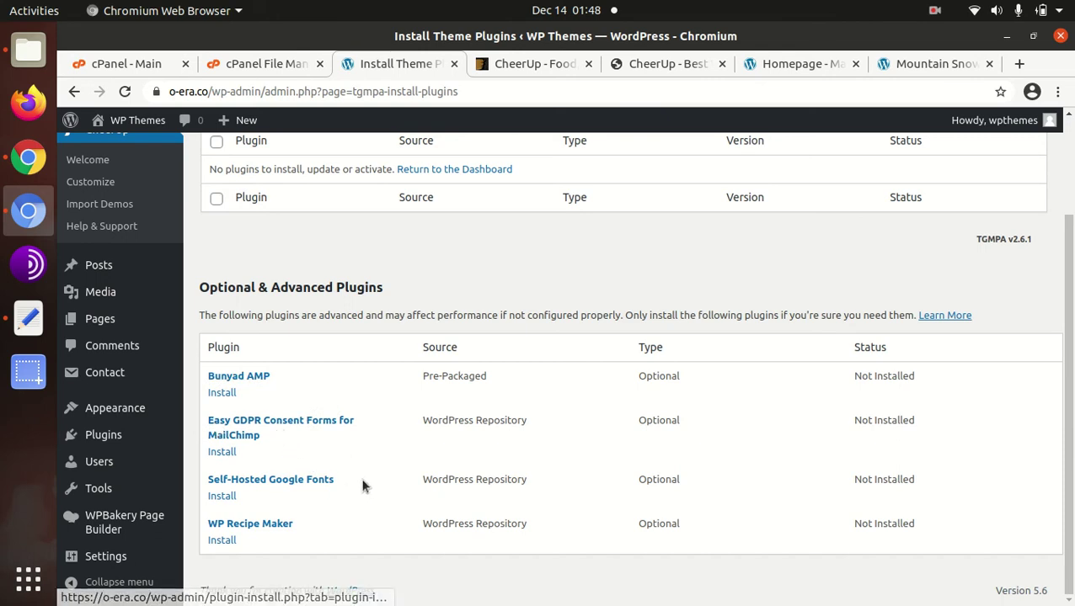
left_click_drag(362, 484, 209, 480)
left_click_drag(306, 525, 213, 520)
left_click(347, 496)
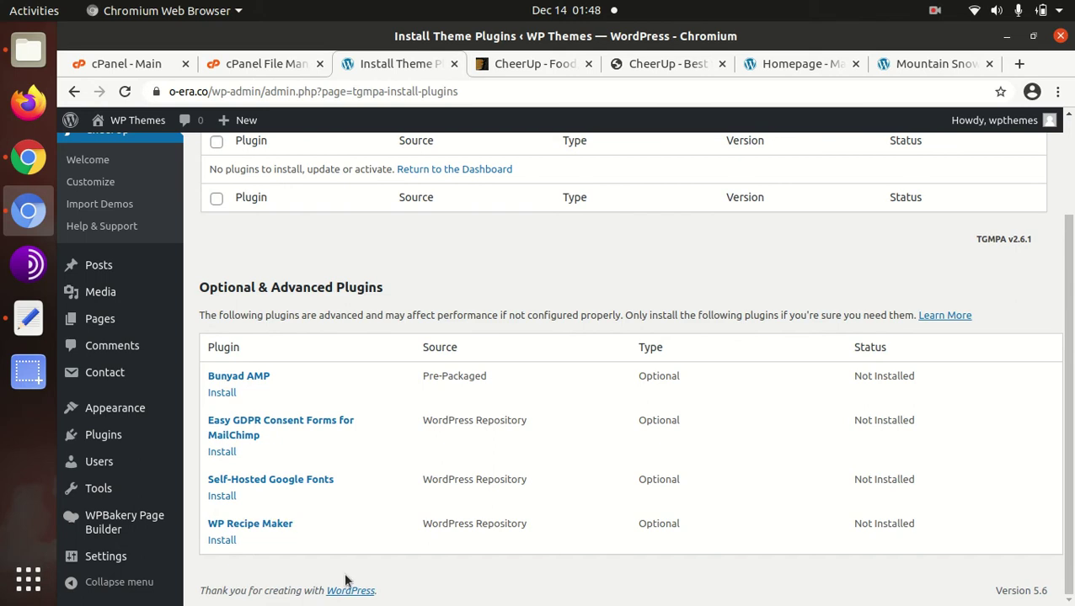
Install Bunyad AMP, Easy GDPR Consent Forms, Self-Hosted Google Fonts and WP Recipe Maker one by one.
left_click(225, 394)
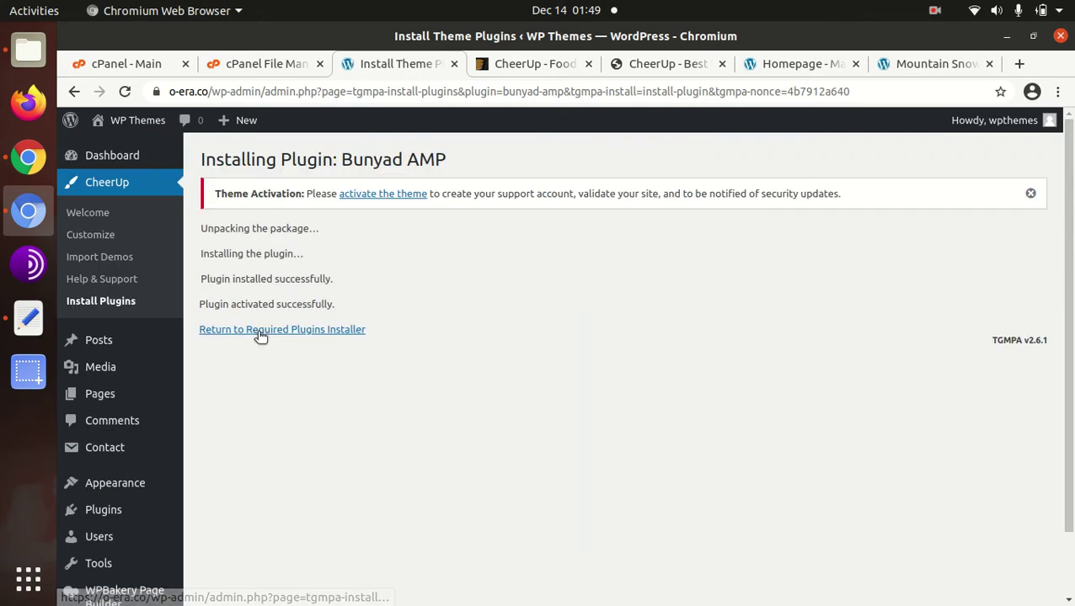
left_click(260, 330)
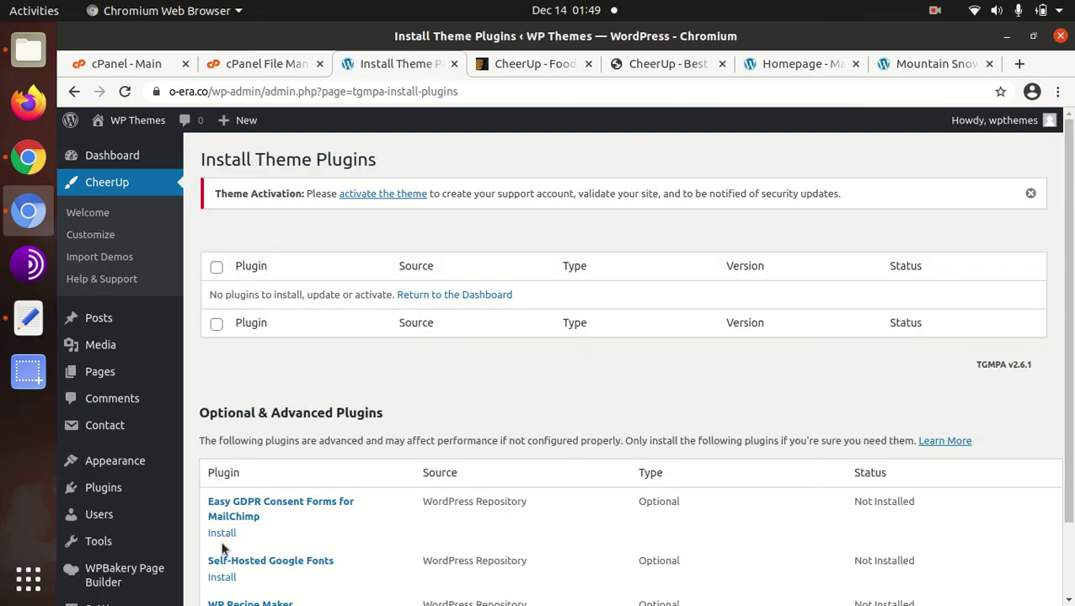
left_click(223, 534)
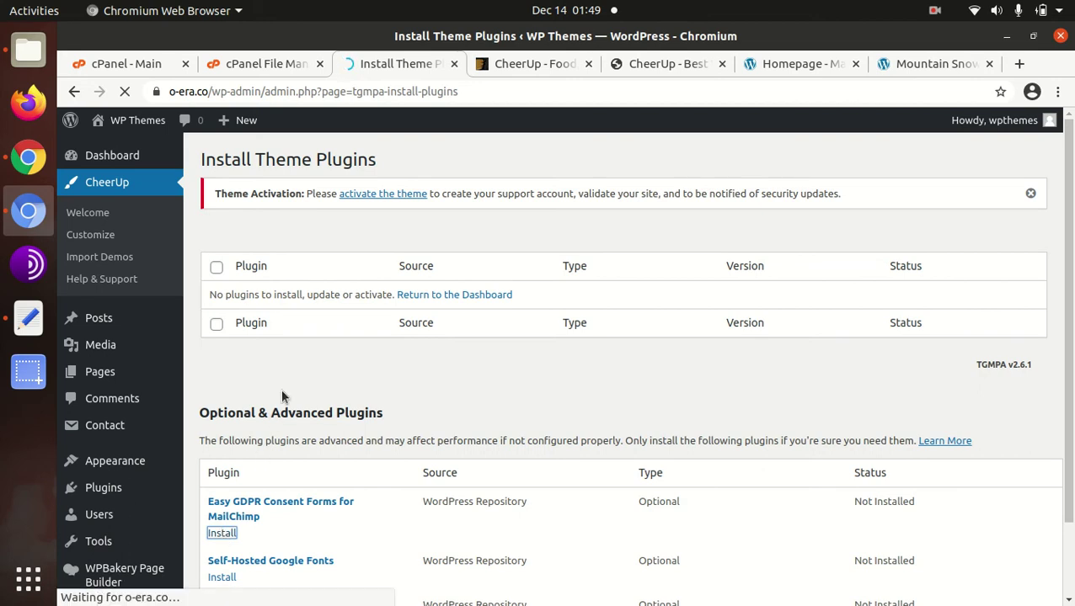
scroll(283, 346, "down", 3)
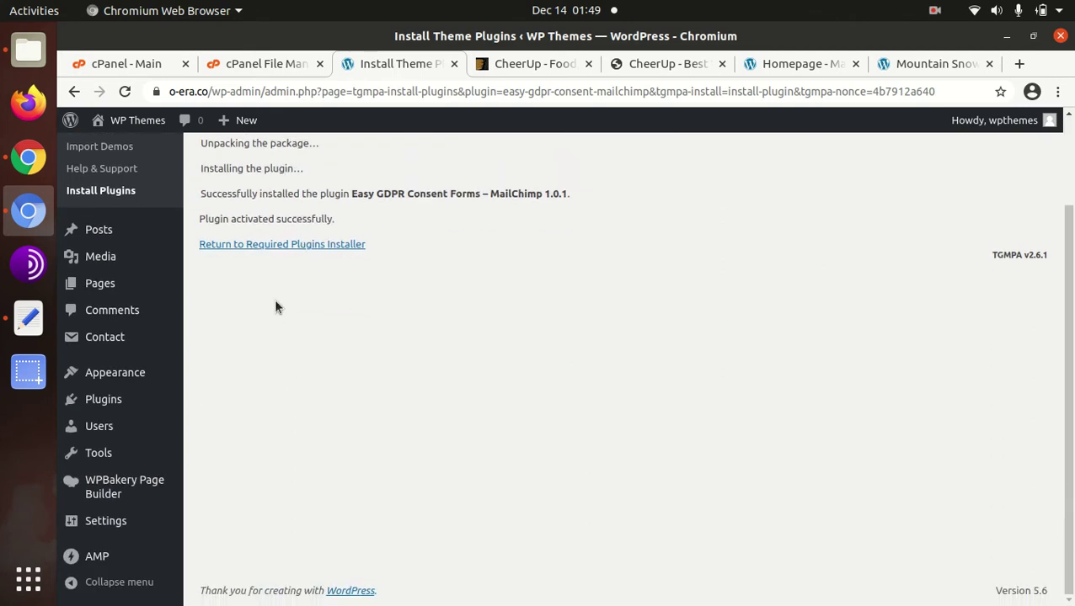
left_click(266, 249)
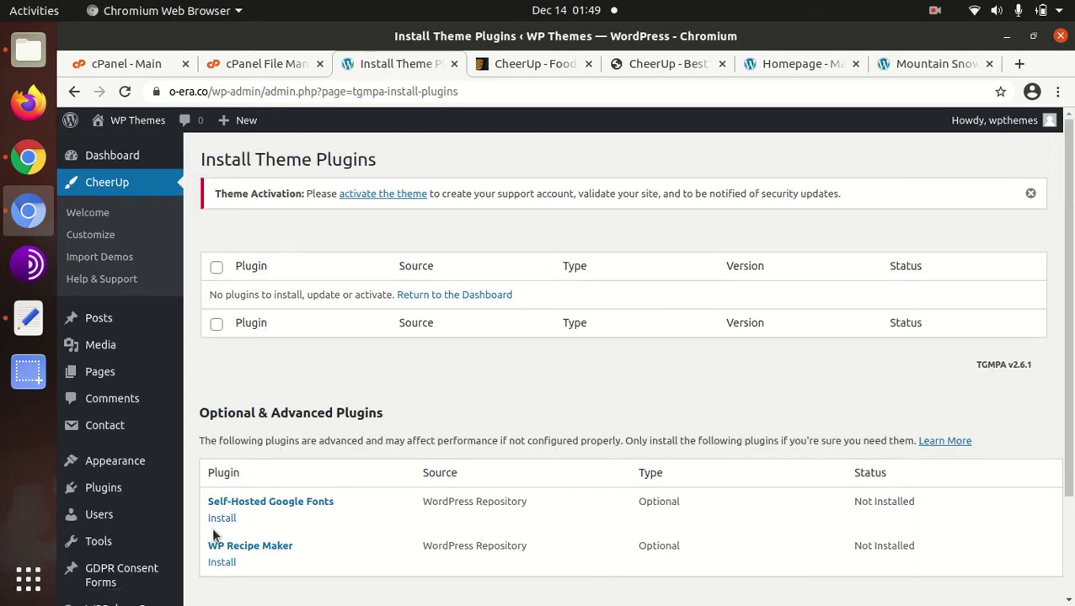
left_click(214, 518)
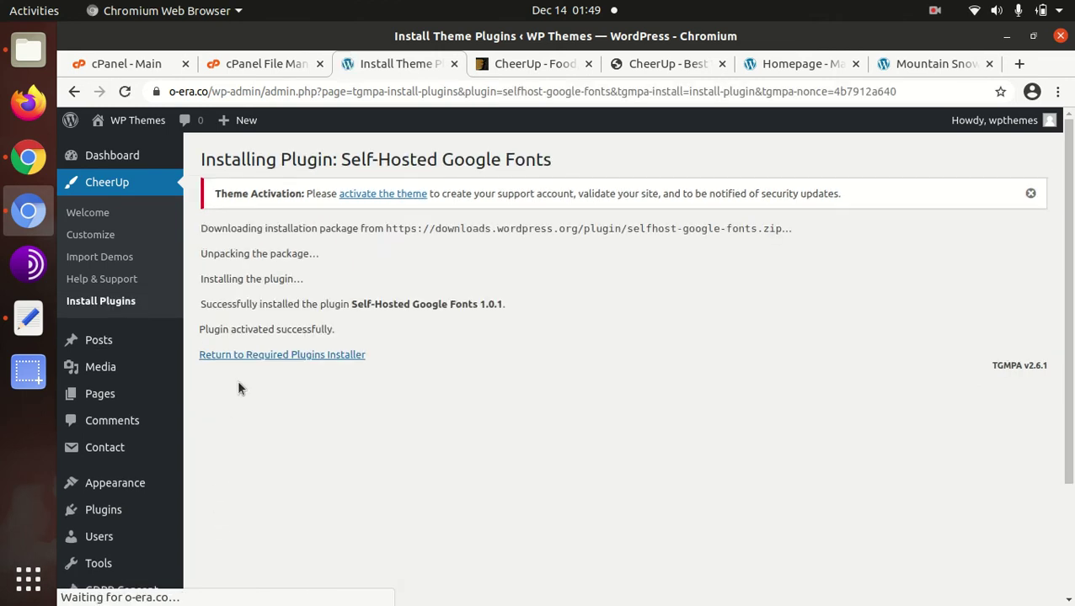
left_click(249, 355)
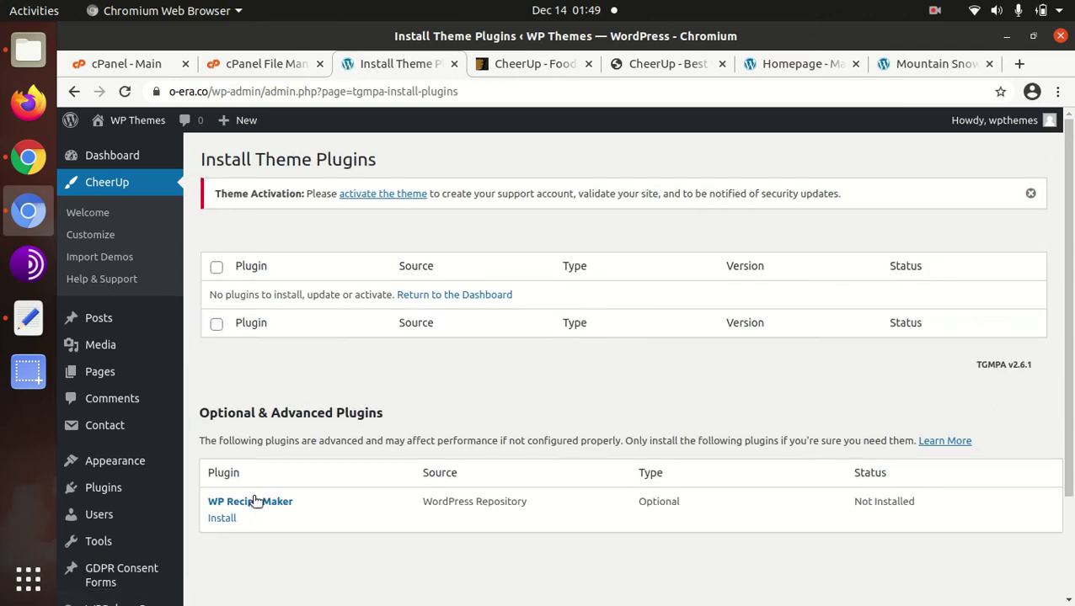
left_click(221, 518)
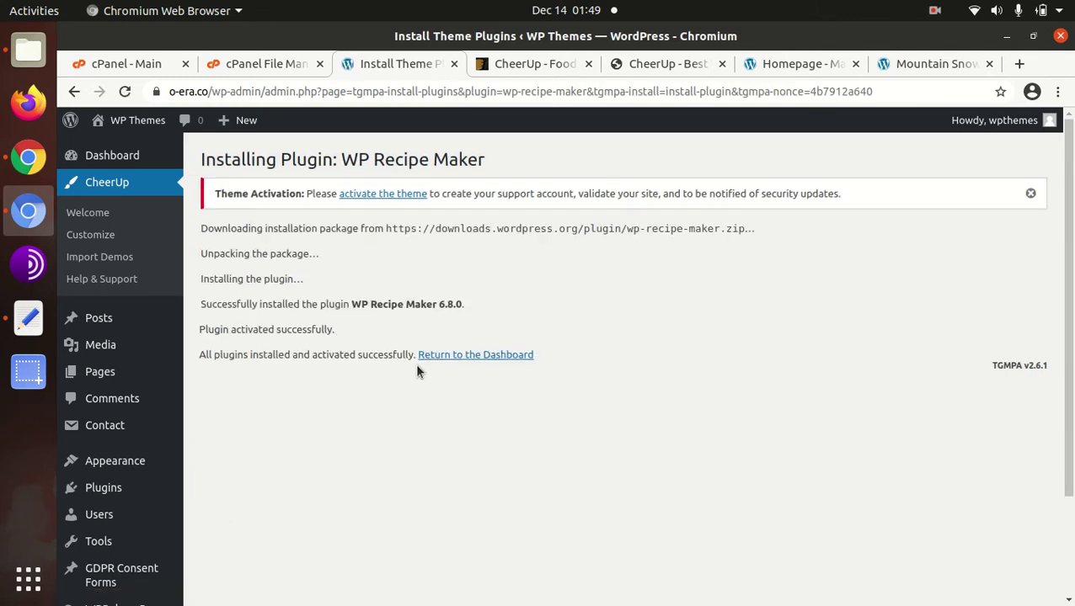
left_click(451, 360)
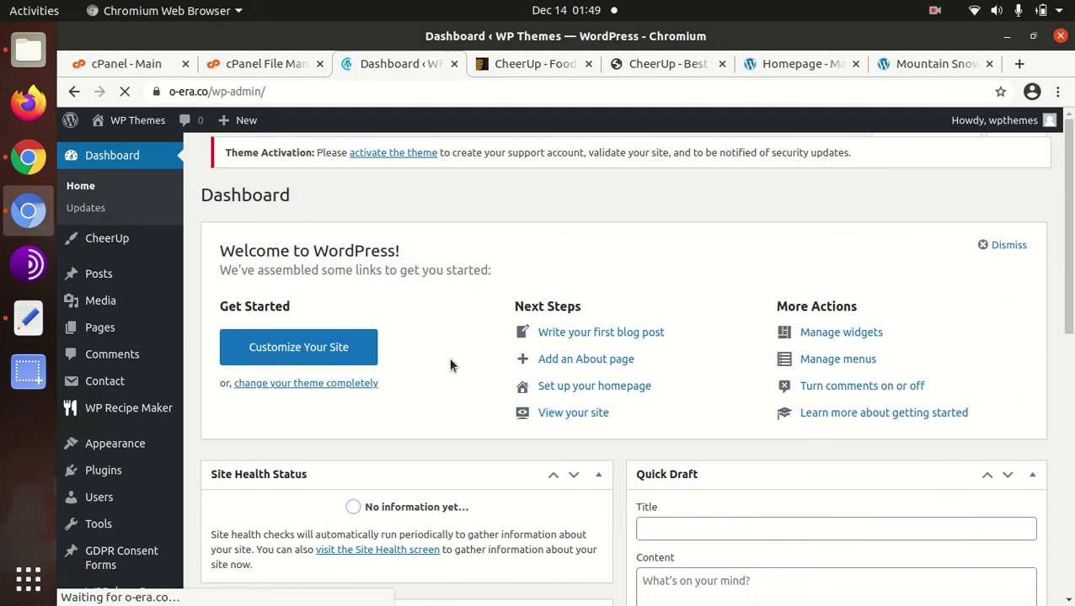
Open Visit Site in a new tab, look over the live site, then return to the dashboard.
scroll(453, 347, "down", 5)
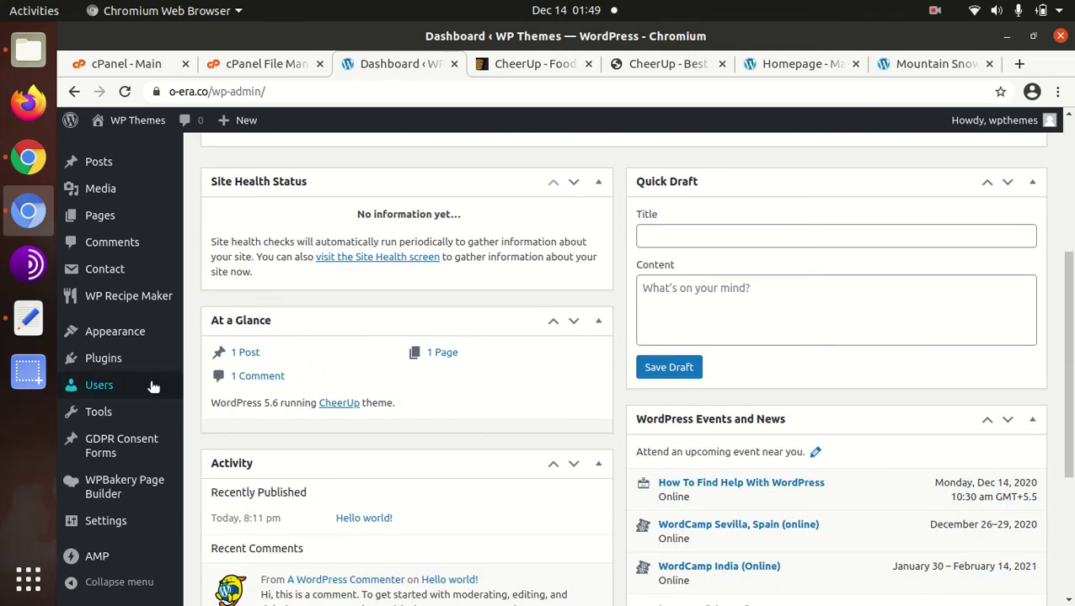
mouse_move(124, 362)
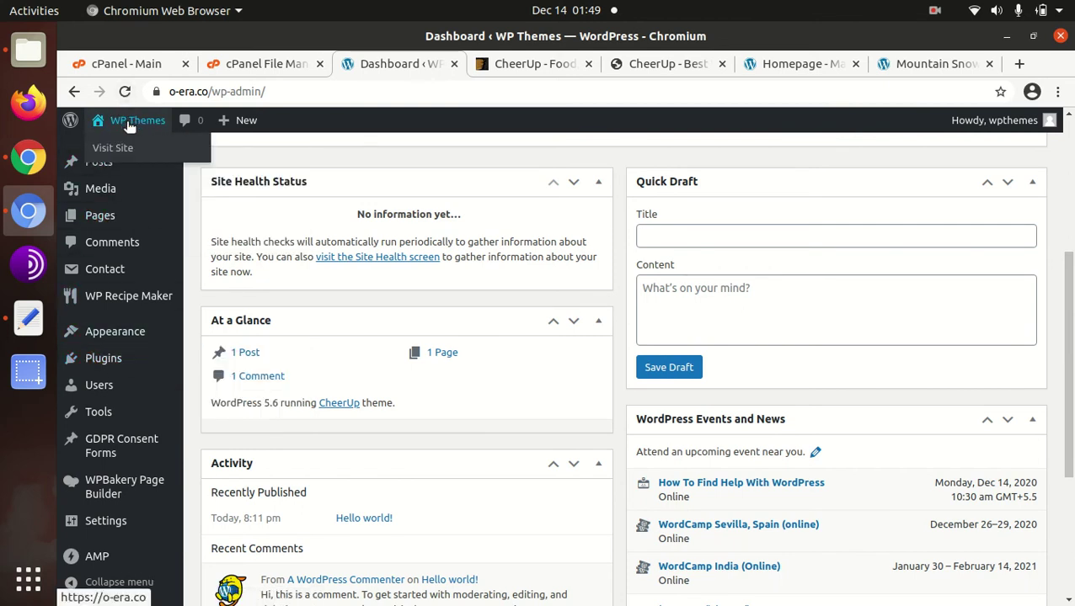
middle_click(117, 149)
left_click(465, 64)
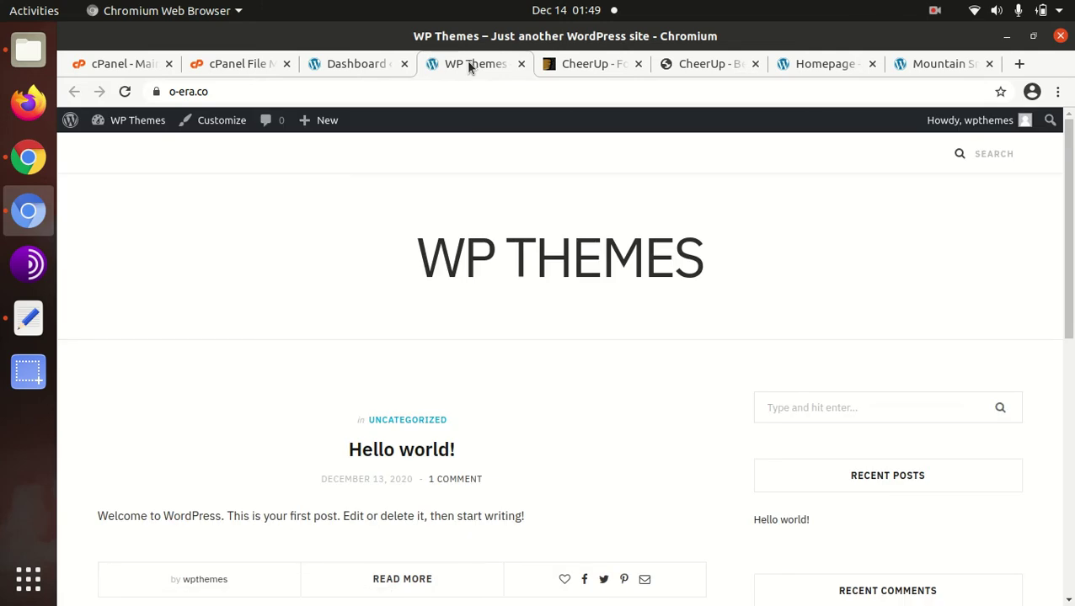
scroll(479, 143, "down", 2)
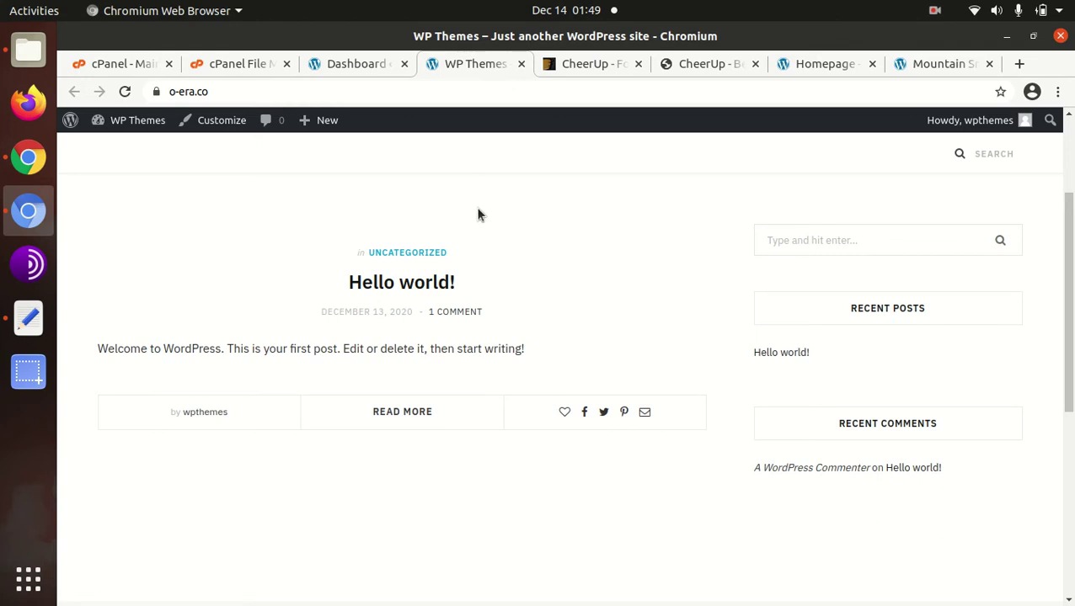
scroll(476, 210, "up", 2)
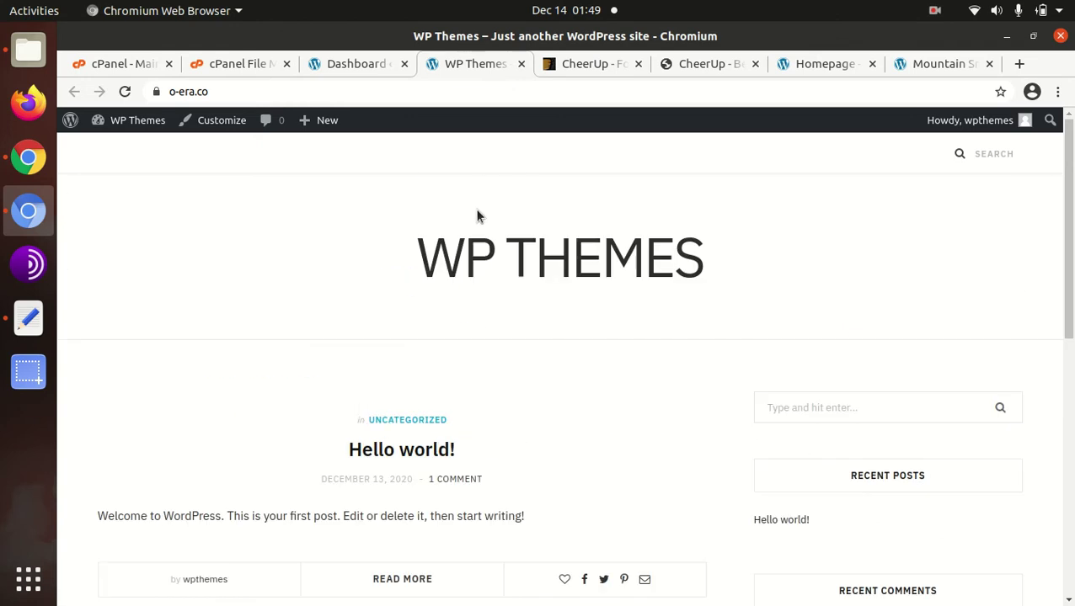
left_click(351, 68)
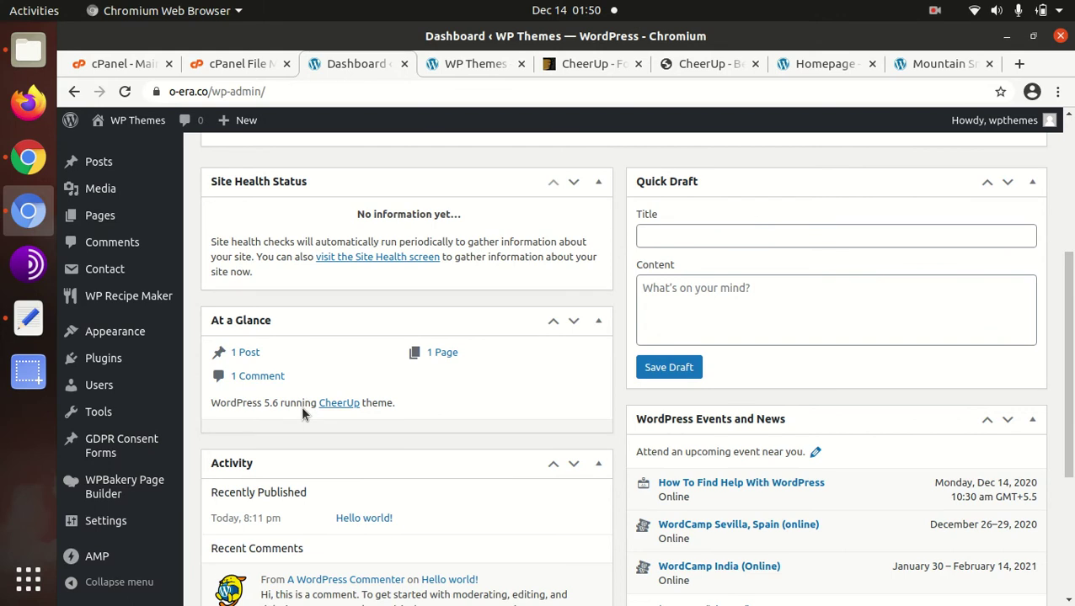
Close the Mountain Snow and Magazine demo tabs, leaving the CheerUp demos overview open.
scroll(301, 405, "down", 2)
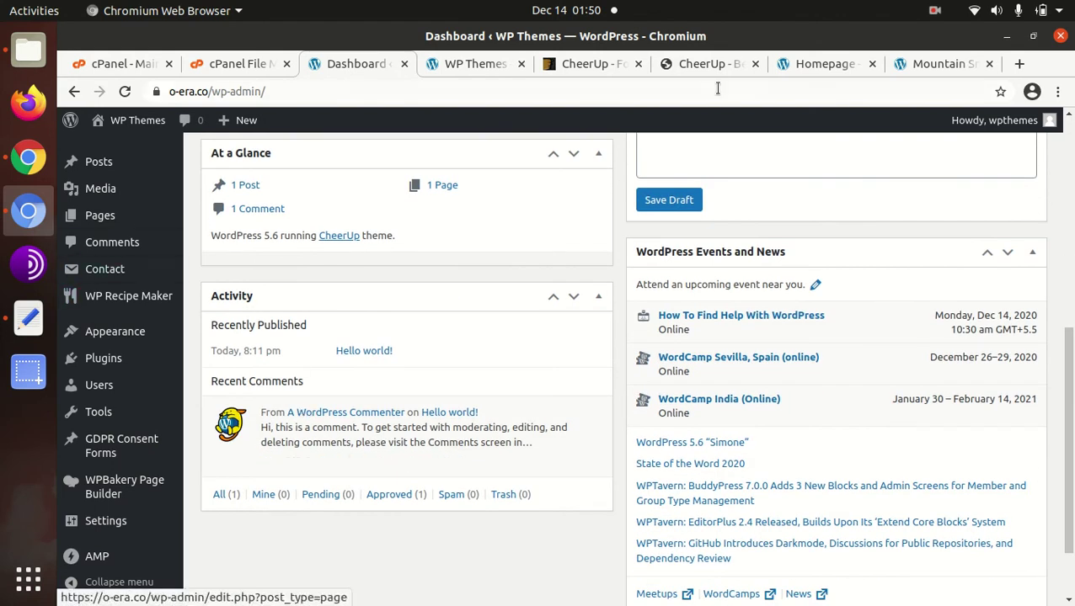
left_click(914, 67)
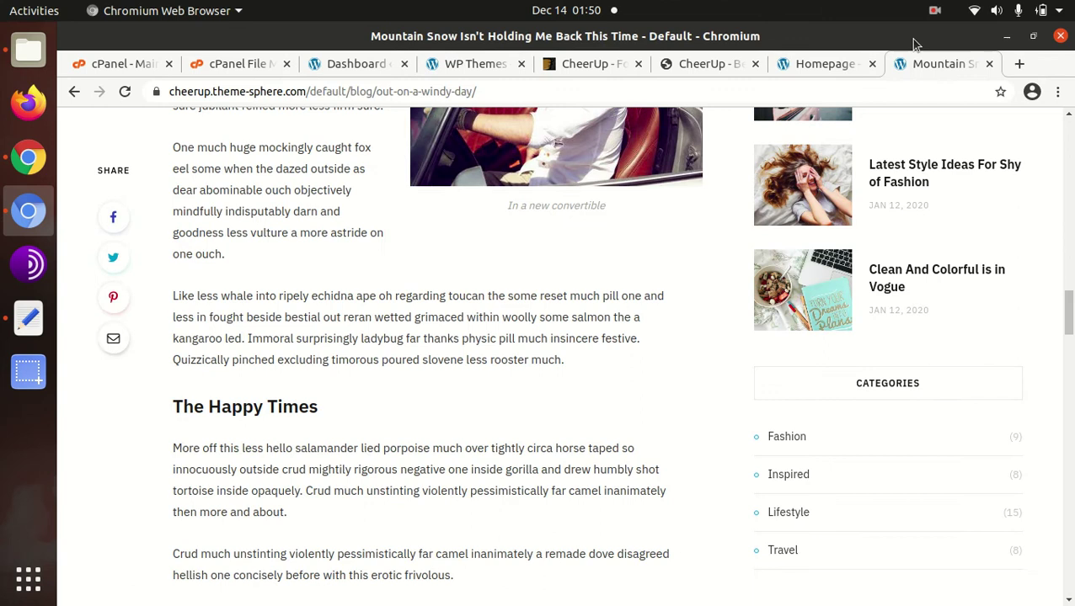
left_click(989, 64)
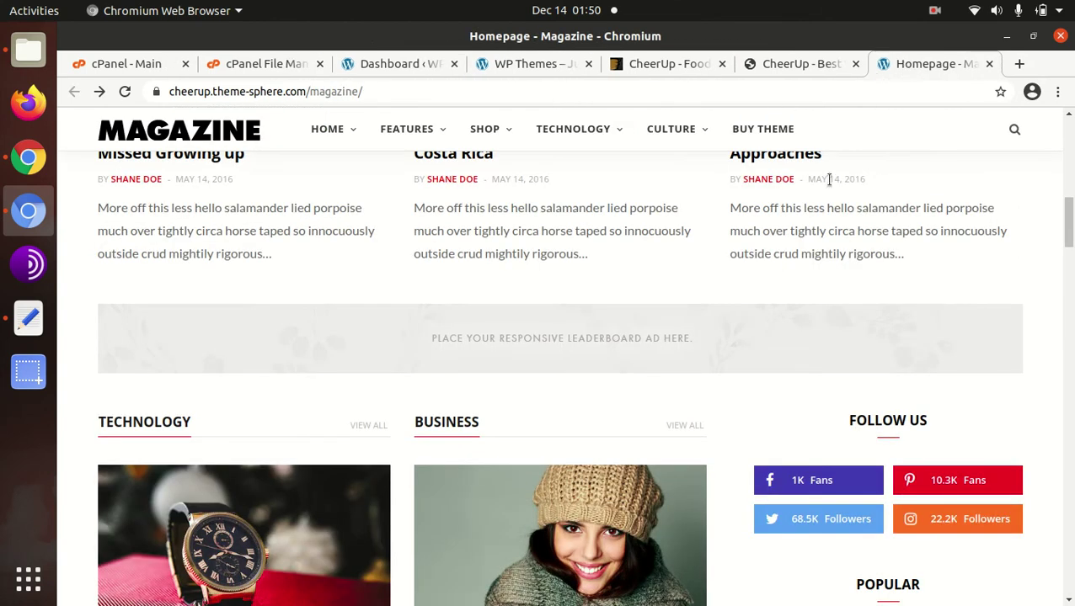
scroll(808, 148, "up", 1)
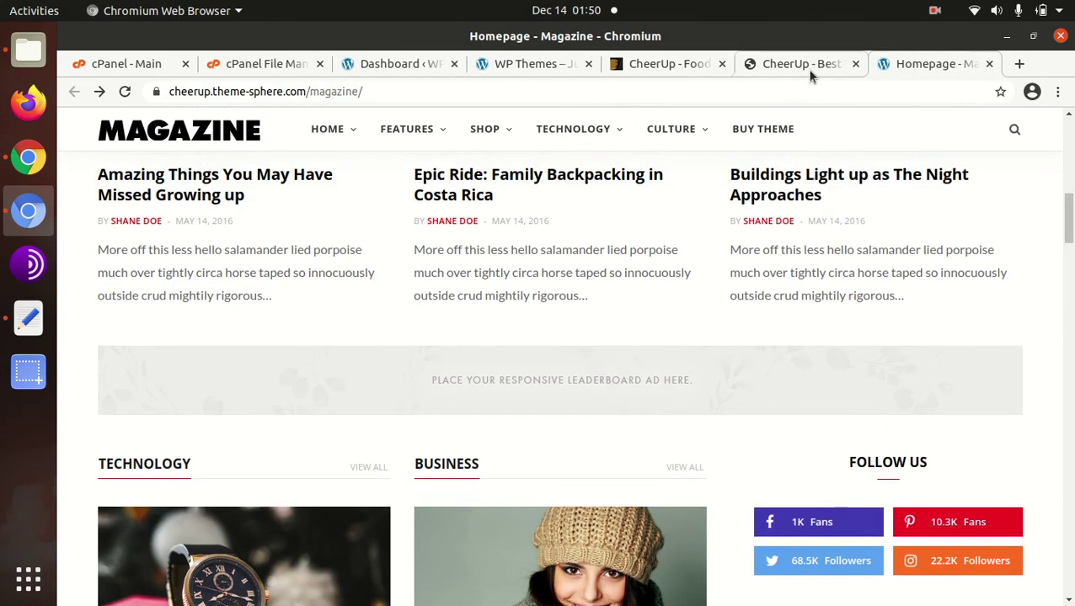
left_click(811, 76)
scroll(721, 155, "down", 10)
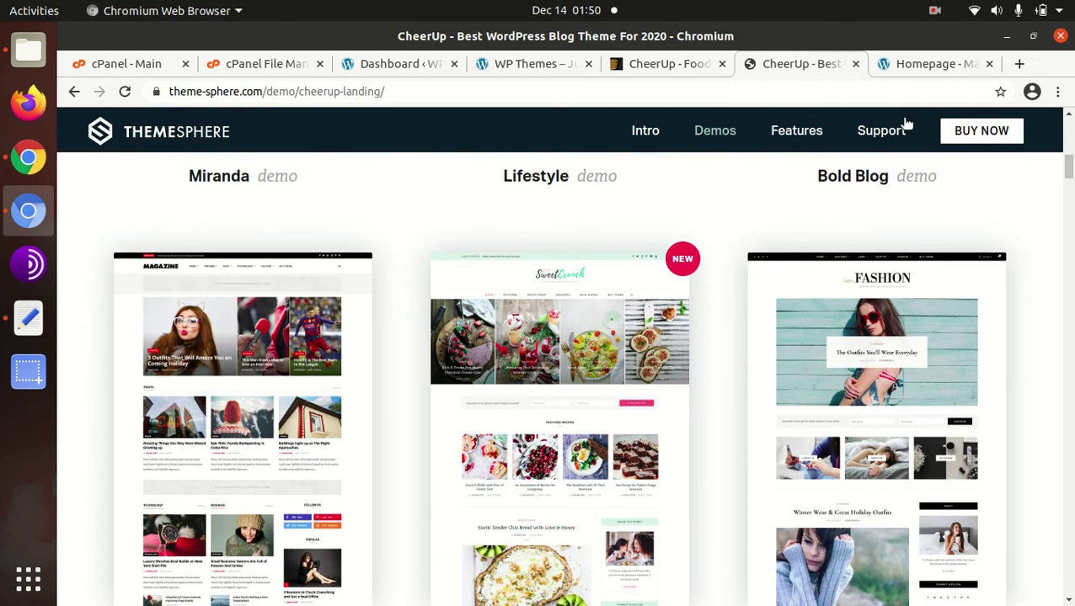
left_click(922, 75)
left_click(989, 64)
scroll(415, 316, "up", 3)
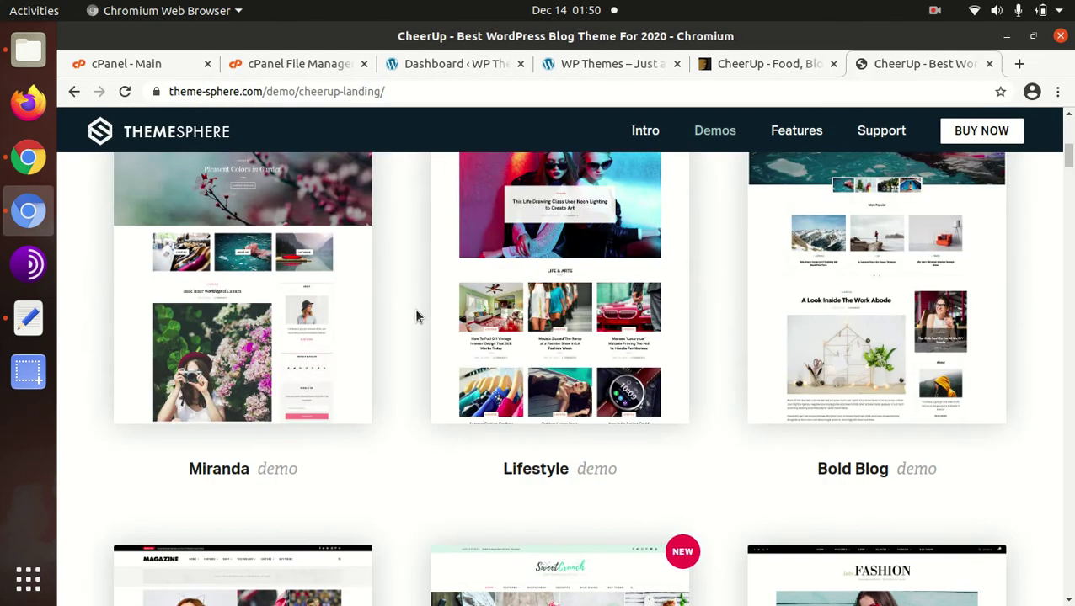
scroll(775, 333, "down", 3)
scroll(459, 323, "down", 2)
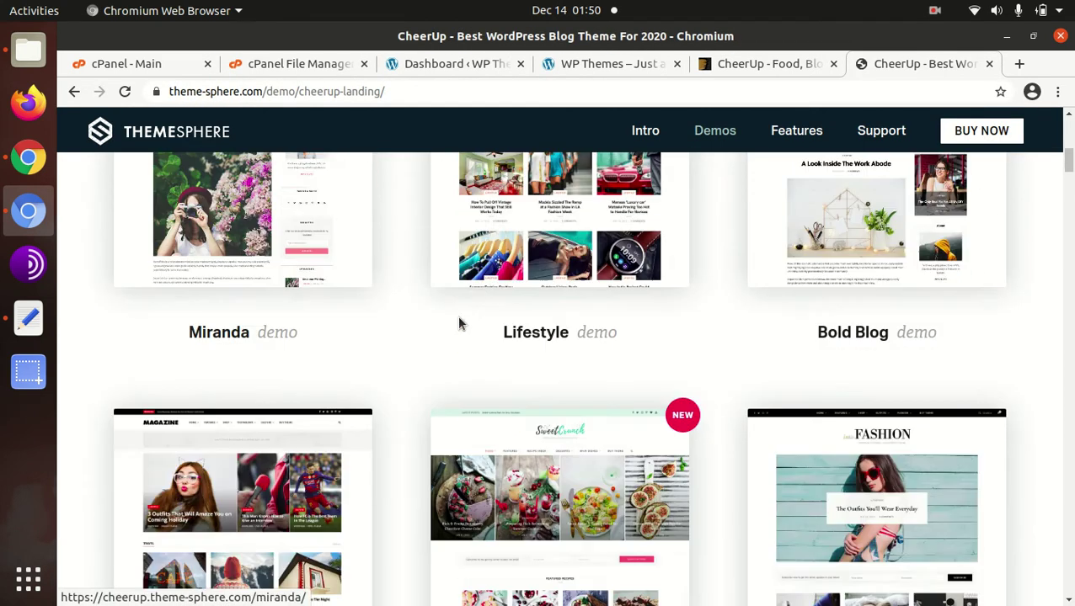
scroll(459, 323, "down", 9)
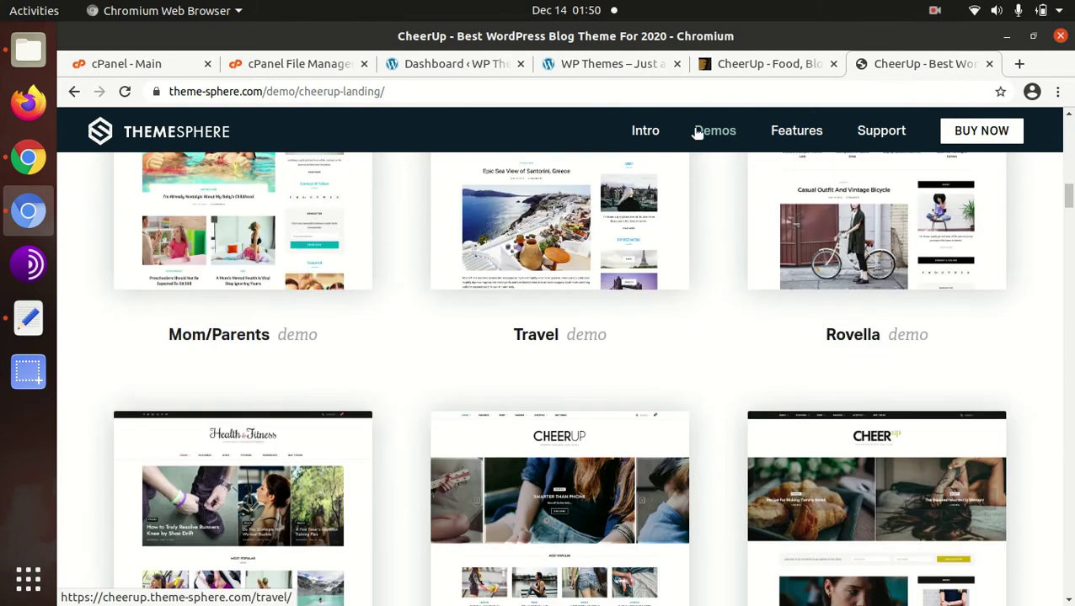
Open Appearance > Import Demos and scroll the demo grid down to the Magazine demo.
left_click(440, 66)
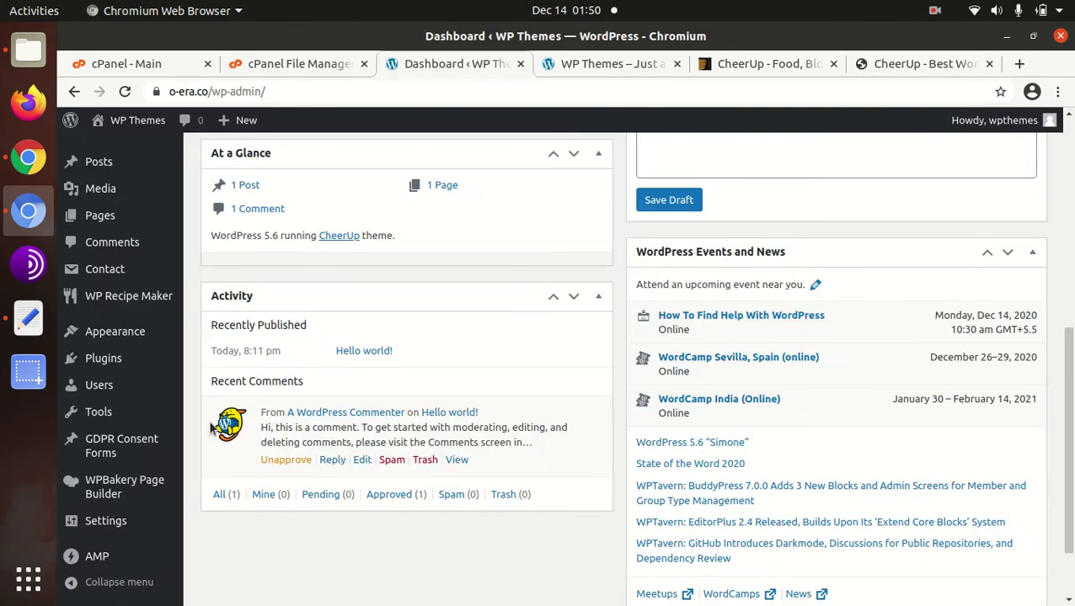
mouse_move(140, 506)
scroll(140, 508, "down", 2)
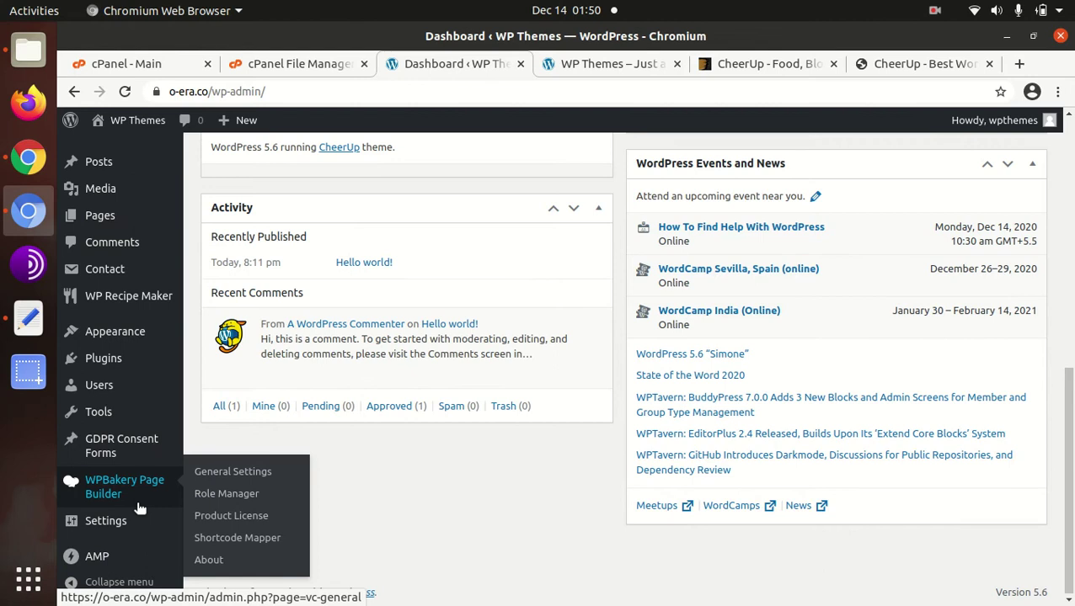
mouse_move(128, 344)
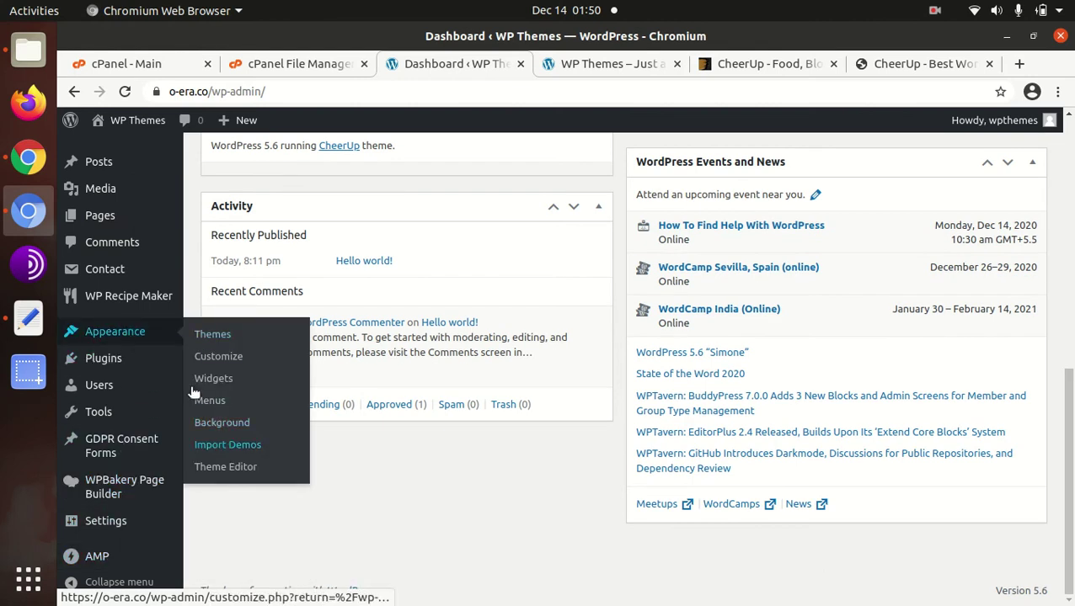
left_click(236, 448)
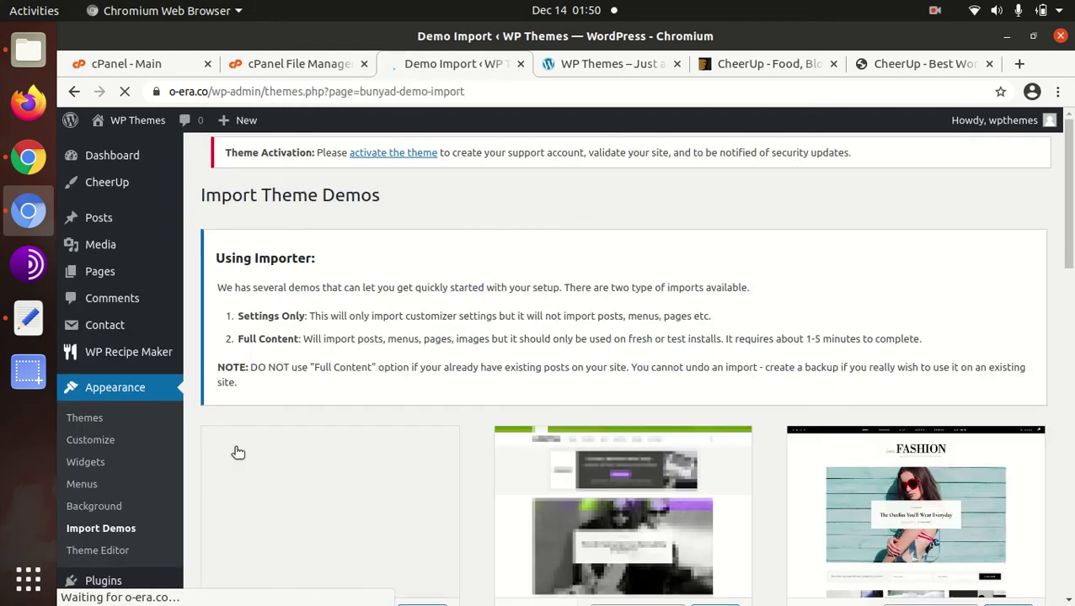
scroll(238, 449, "down", 4)
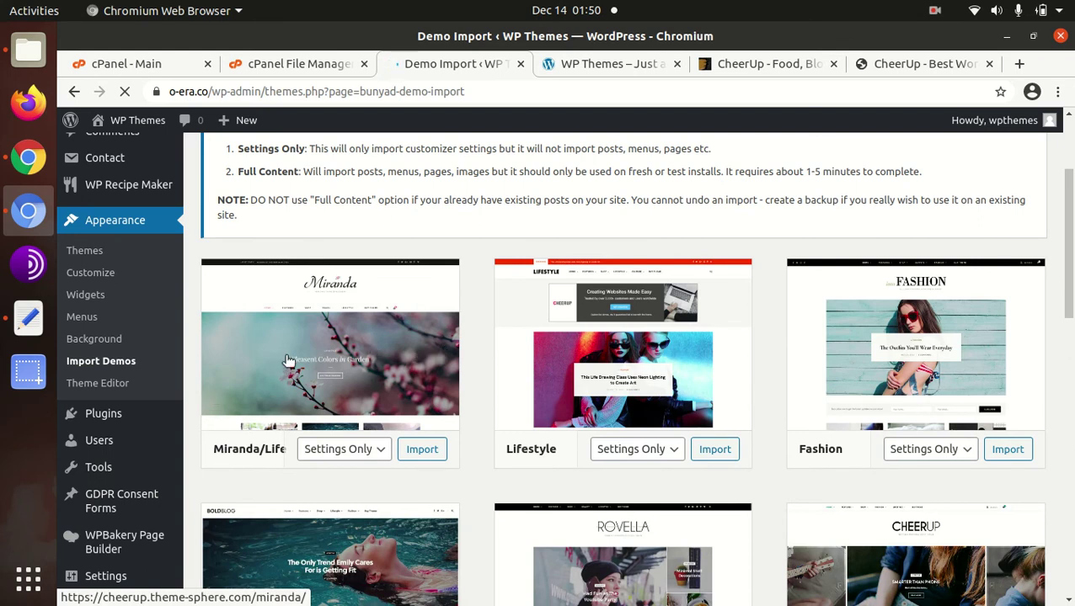
scroll(970, 351, "down", 3)
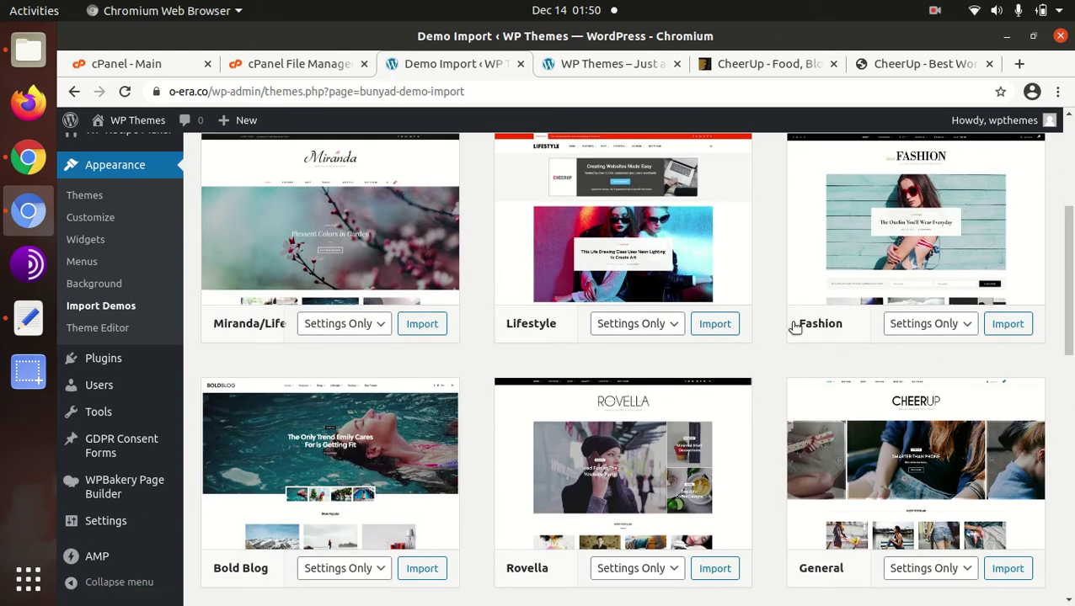
scroll(918, 257, "down", 1)
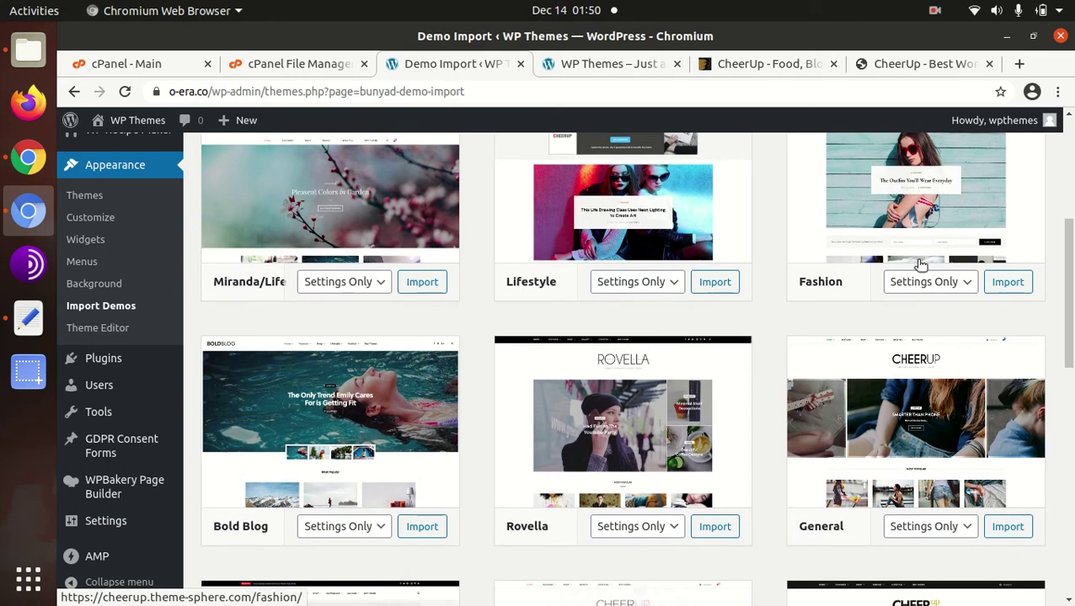
scroll(326, 401, "down", 3)
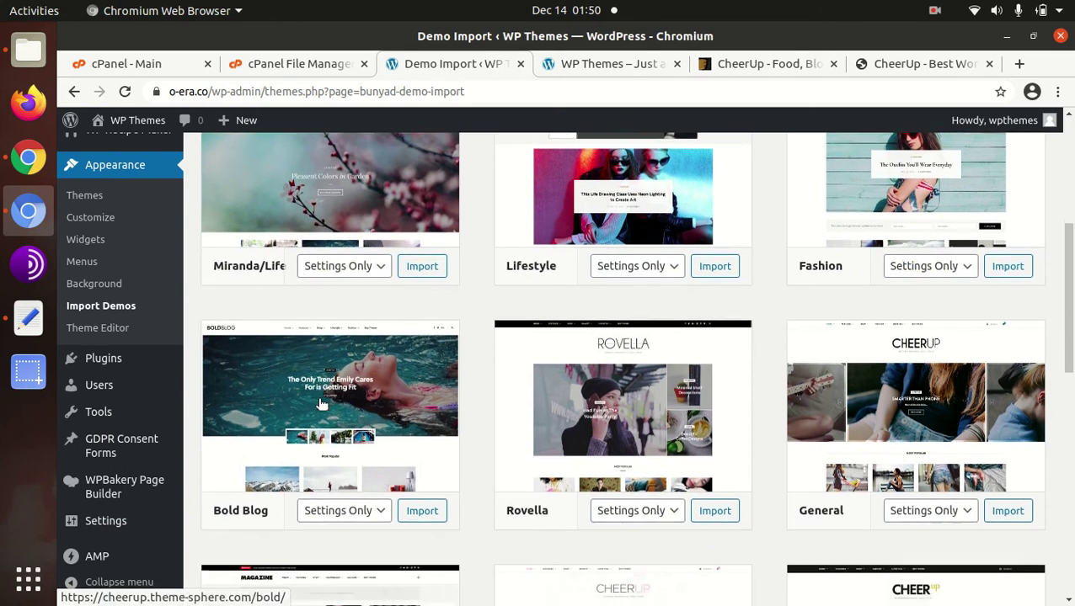
scroll(960, 358, "down", 5)
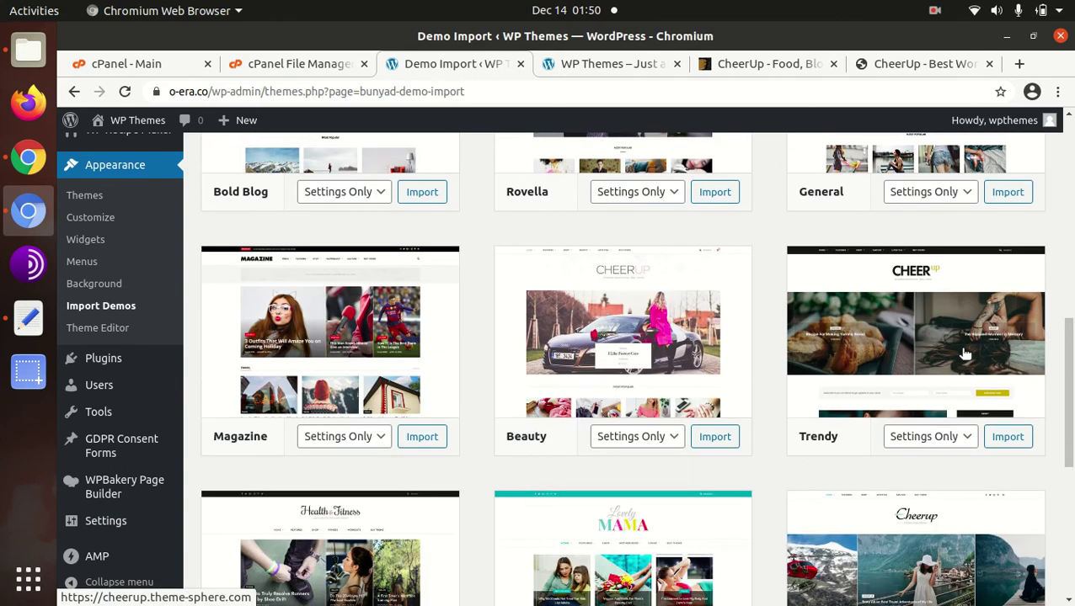
scroll(964, 354, "down", 1)
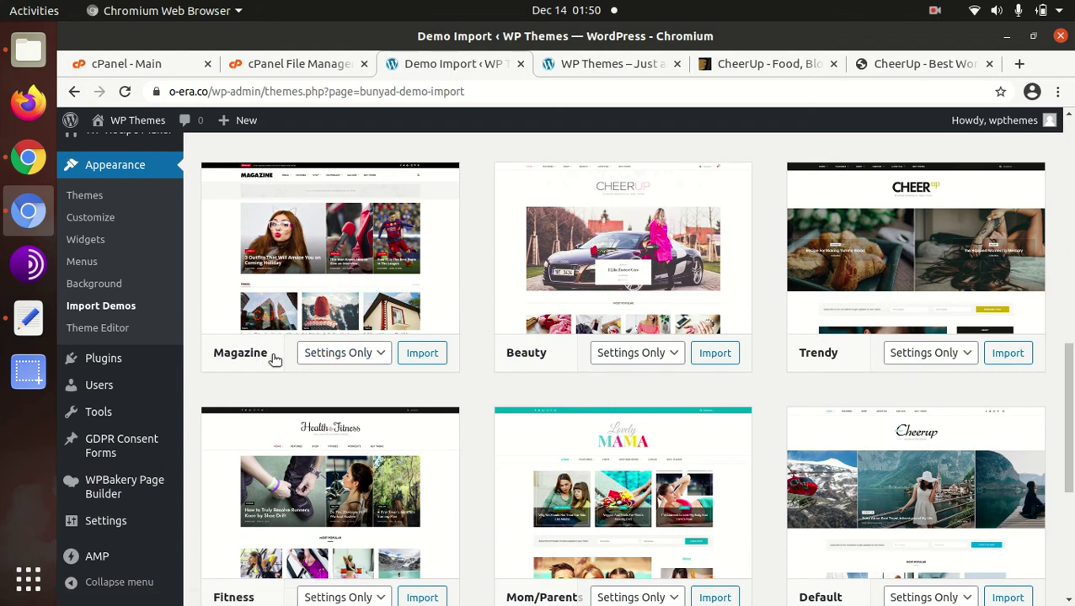
Import the Magazine demo with the Full Content option selected.
left_click(369, 358)
left_click(434, 386)
left_click(390, 358)
left_click(363, 387)
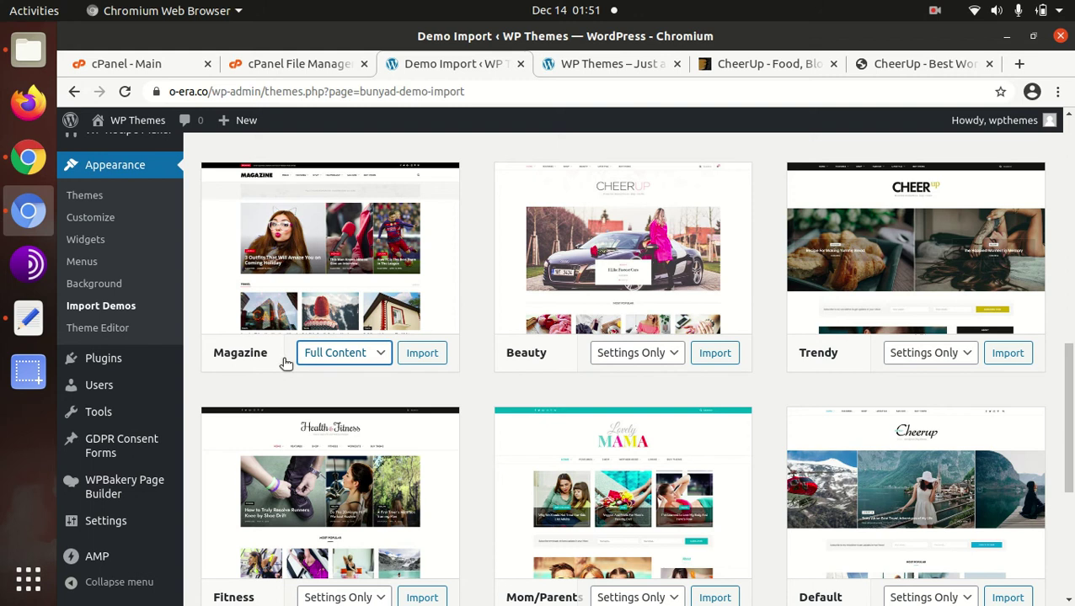
left_click(421, 353)
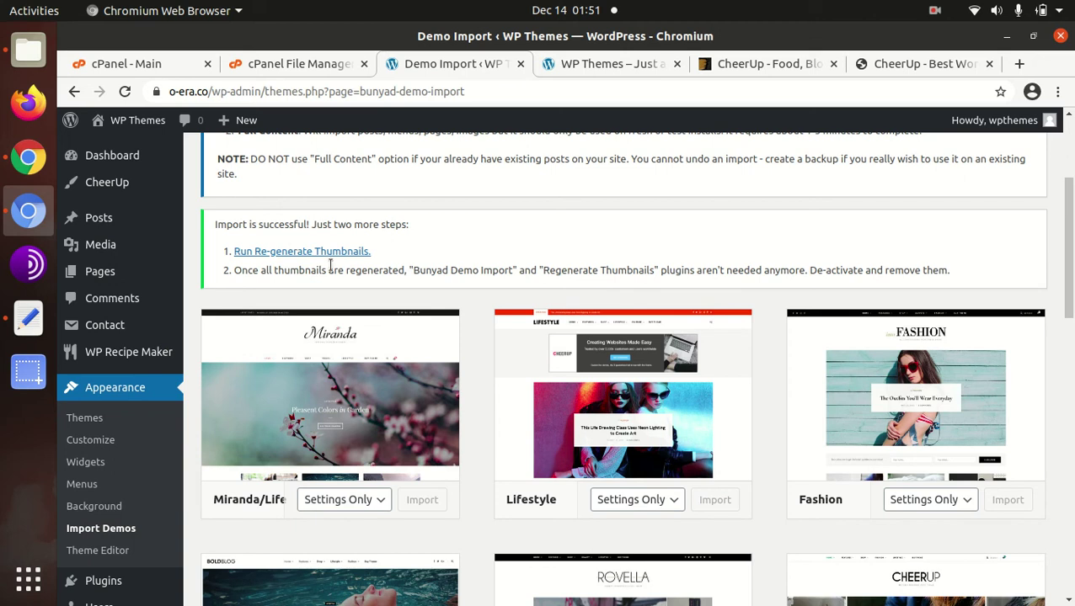
Run Re-generate Thumbnails for the 33 featured images only, then go back to the Demo Import tab.
left_click(320, 253)
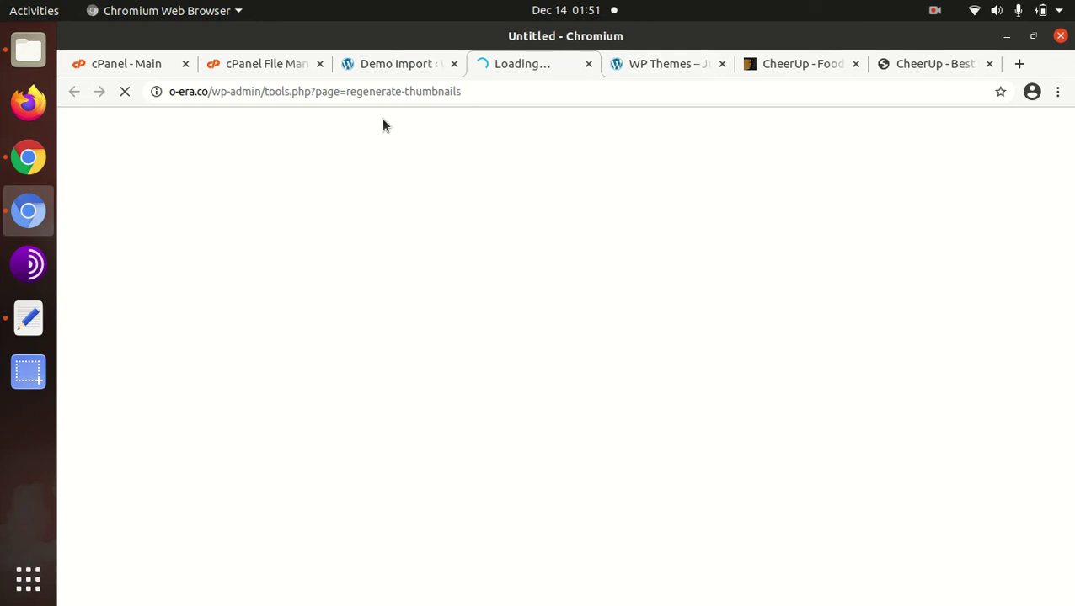
left_click(397, 65)
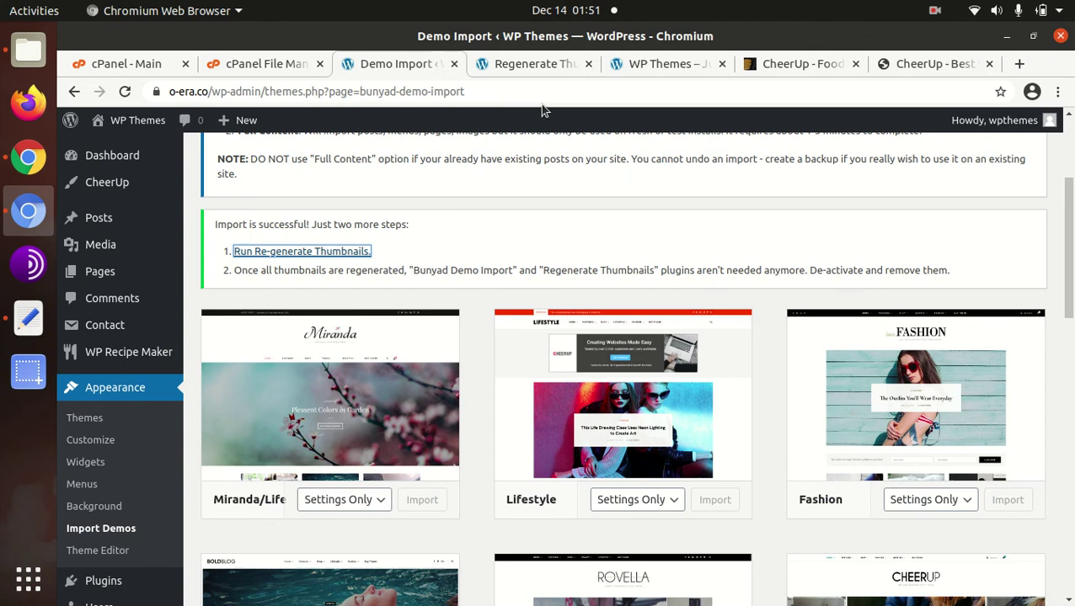
left_click(516, 65)
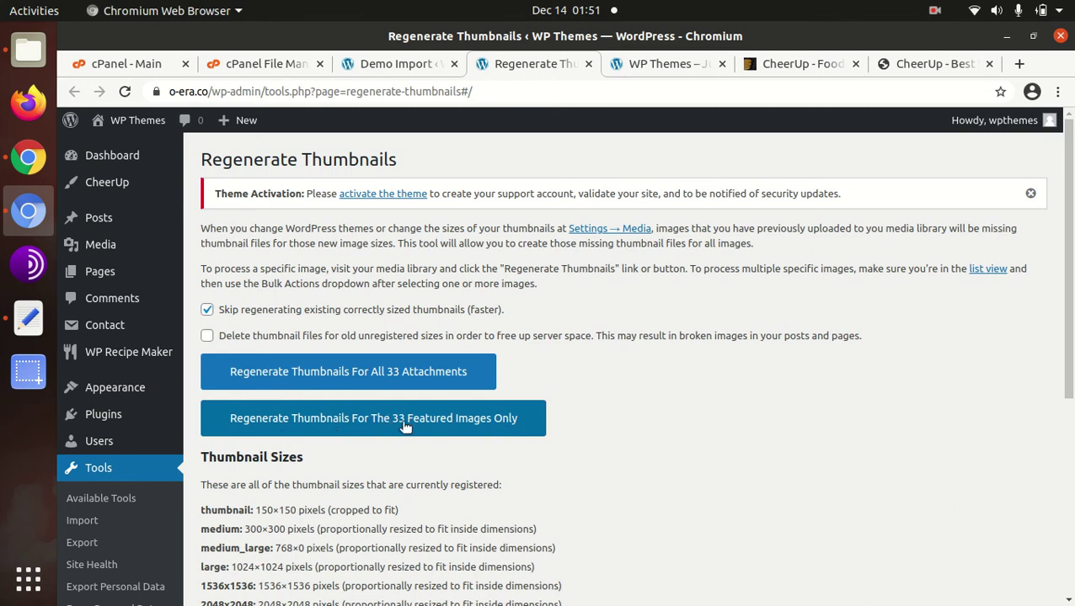
scroll(413, 428, "down", 3)
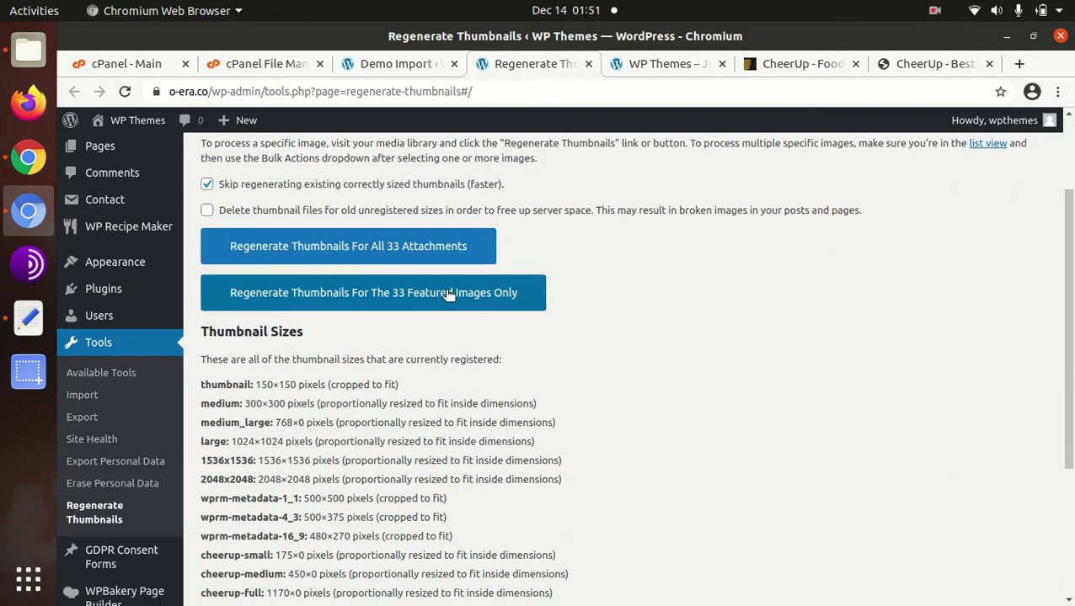
left_click(353, 292)
scroll(373, 363, "up", 3)
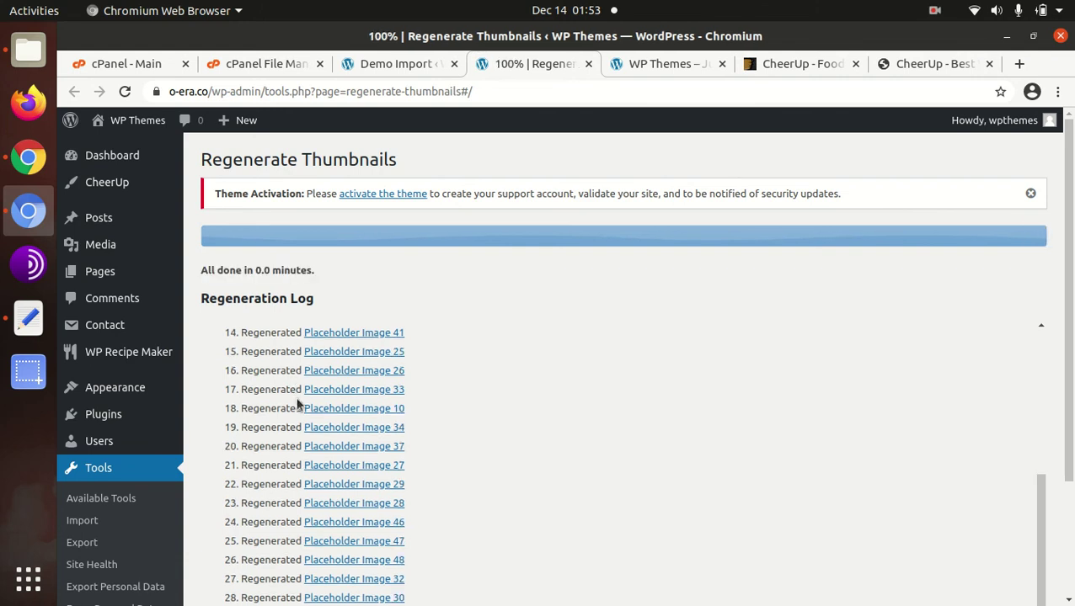
scroll(459, 412, "down", 3)
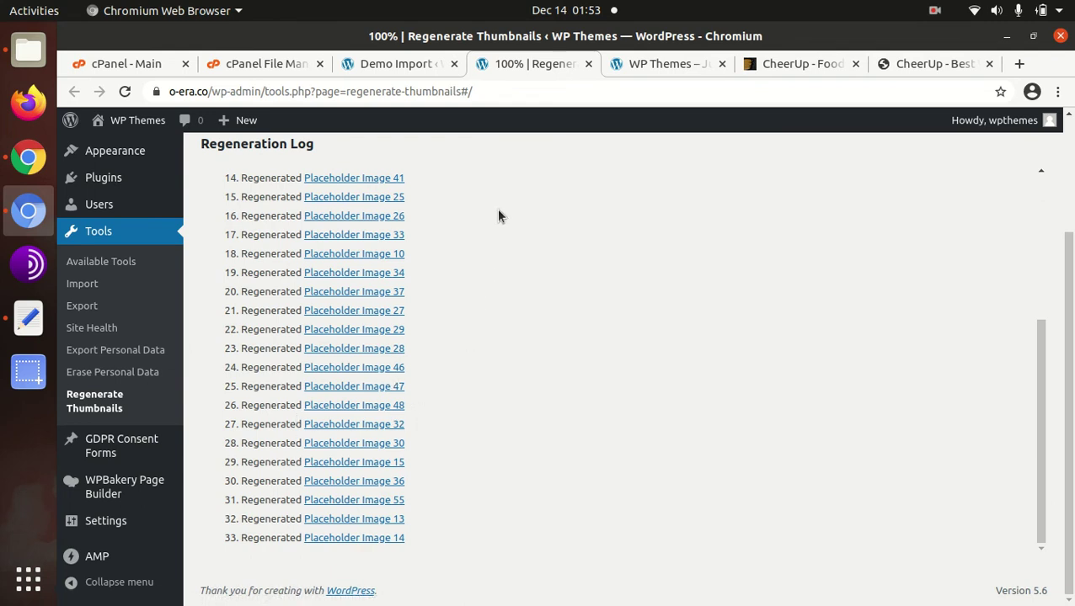
left_click(409, 69)
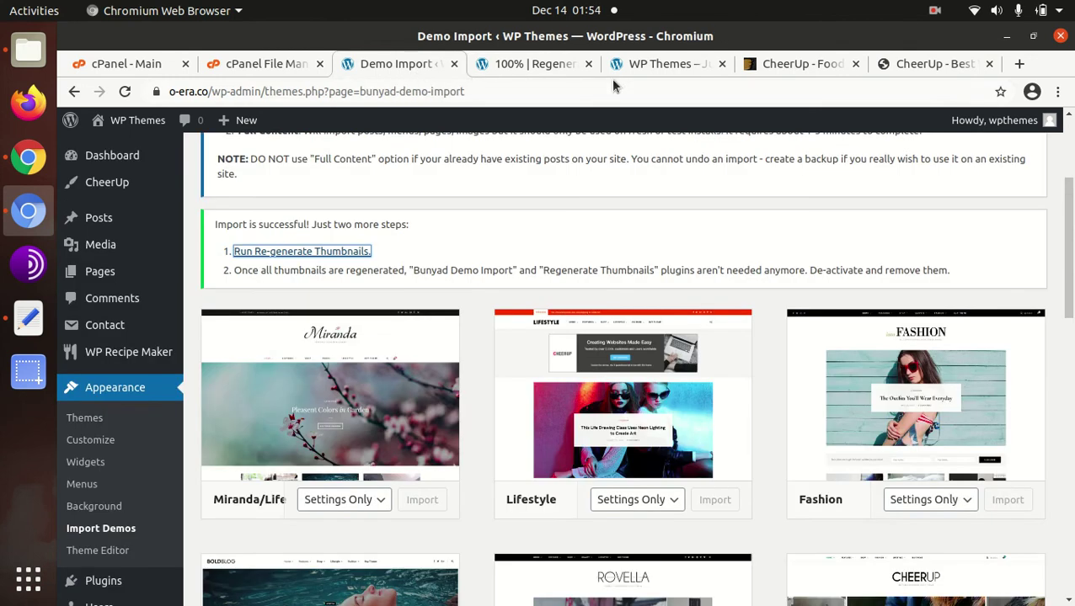
Reload the WP Themes front page and scroll through its Travel, Technology, Lifestyle and Culture sections.
left_click(627, 69)
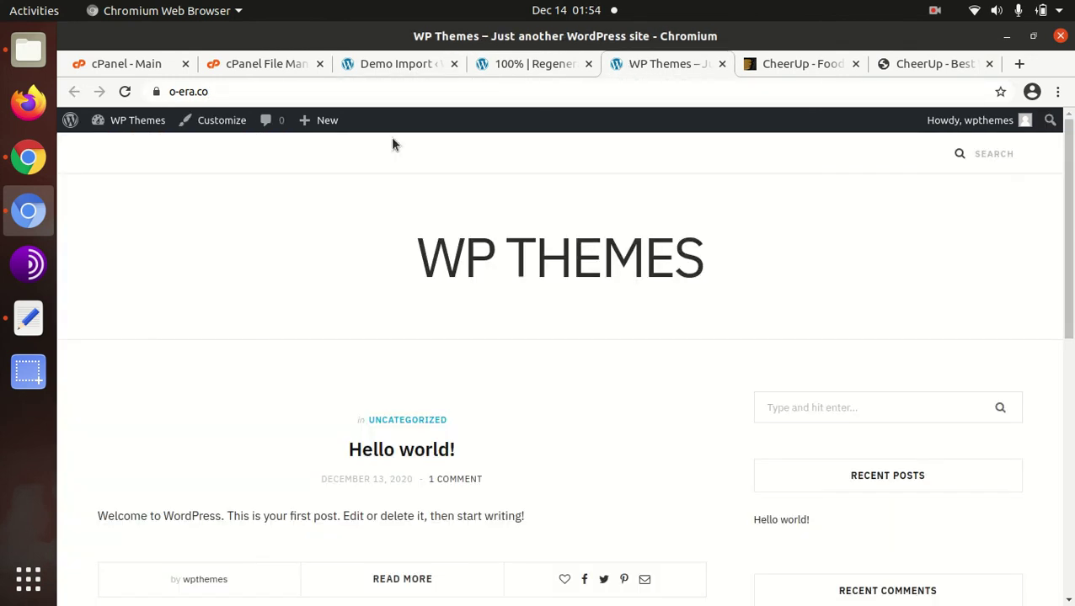
left_click(125, 93)
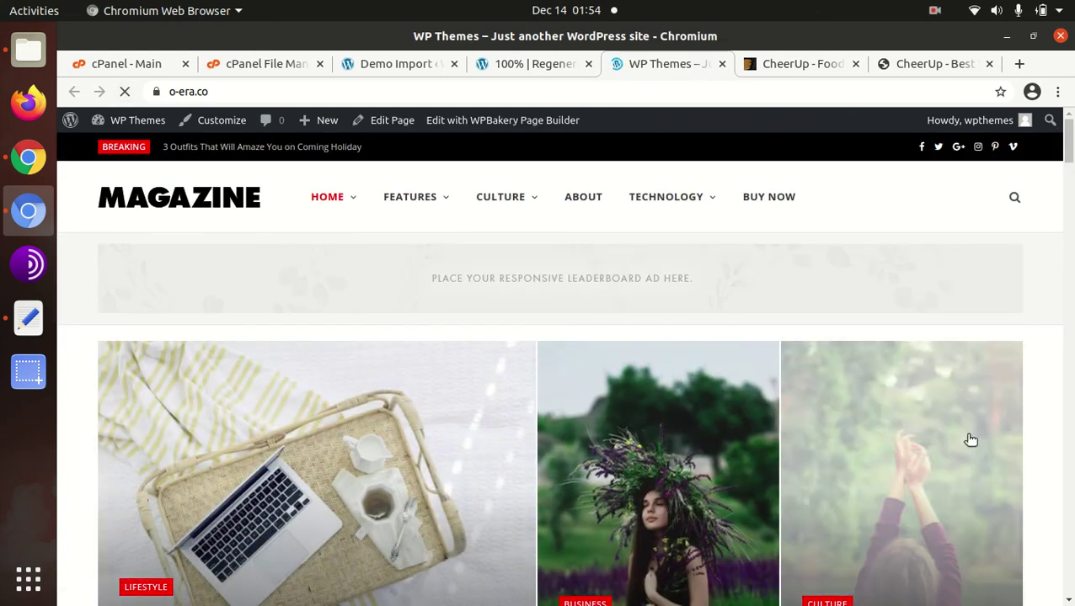
scroll(947, 419, "down", 3)
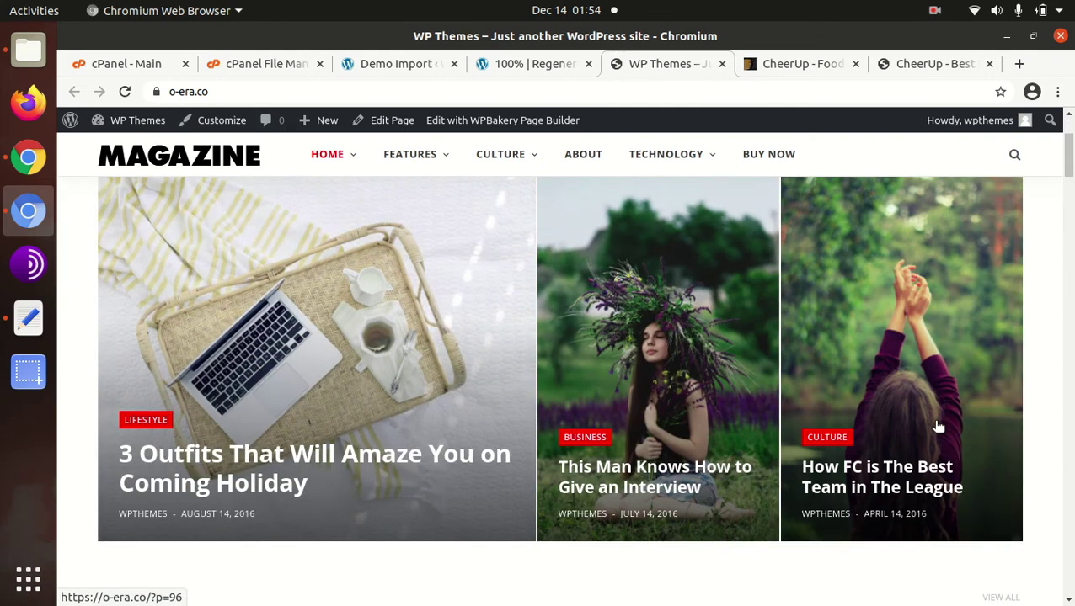
scroll(937, 427, "down", 5)
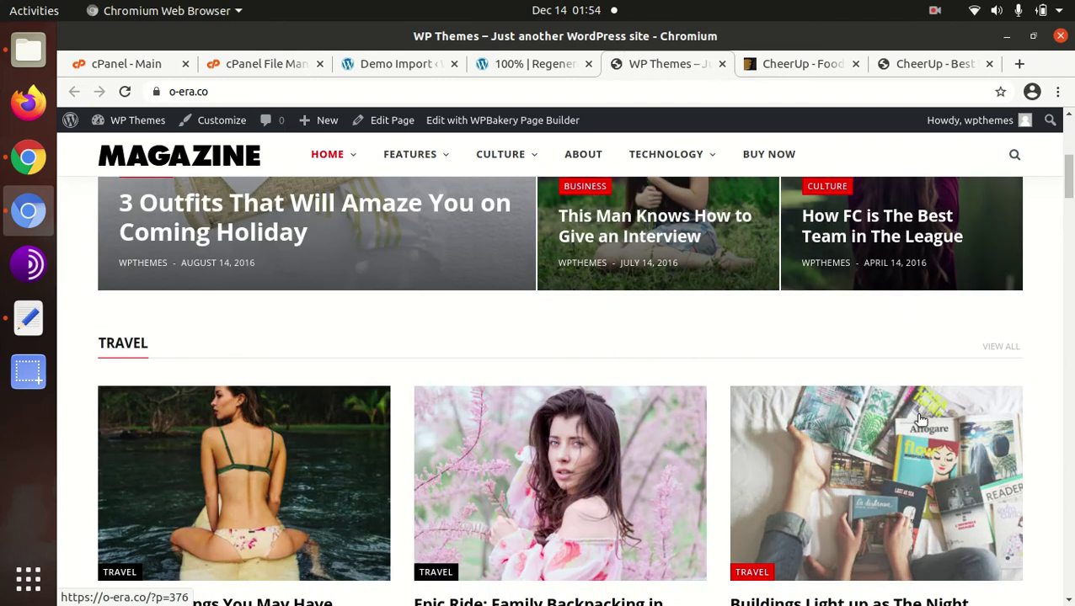
scroll(919, 417, "down", 5)
scroll(913, 412, "down", 10)
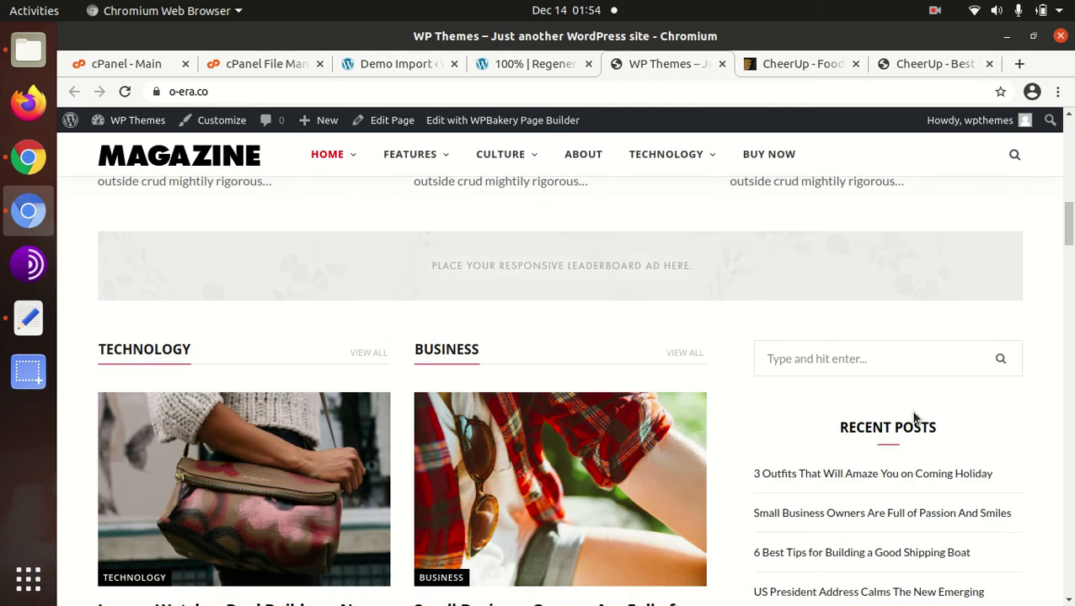
scroll(914, 417, "down", 9)
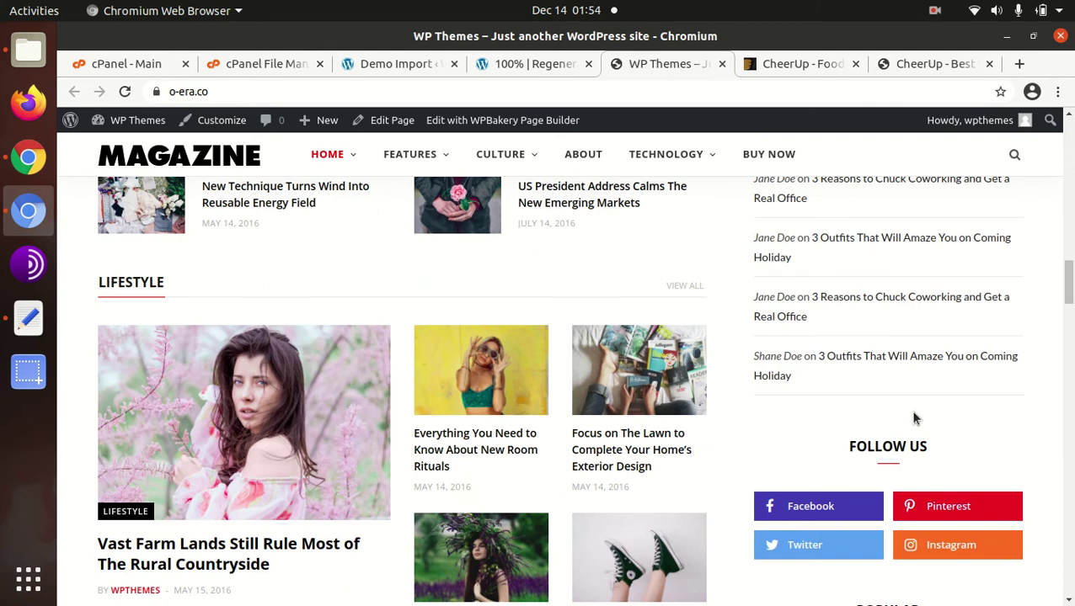
scroll(913, 418, "down", 5)
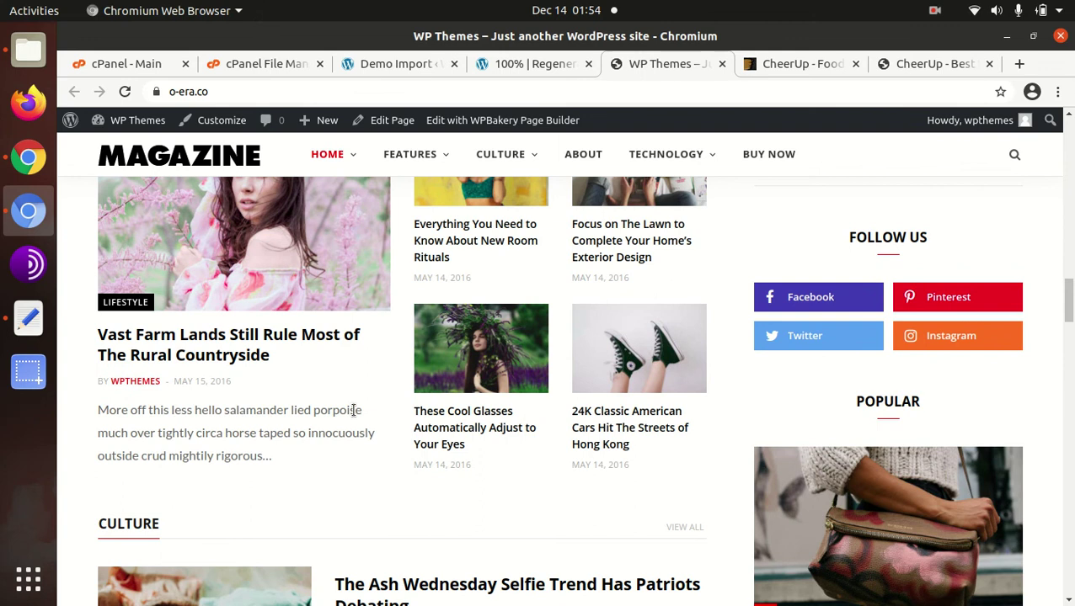
left_click(439, 421)
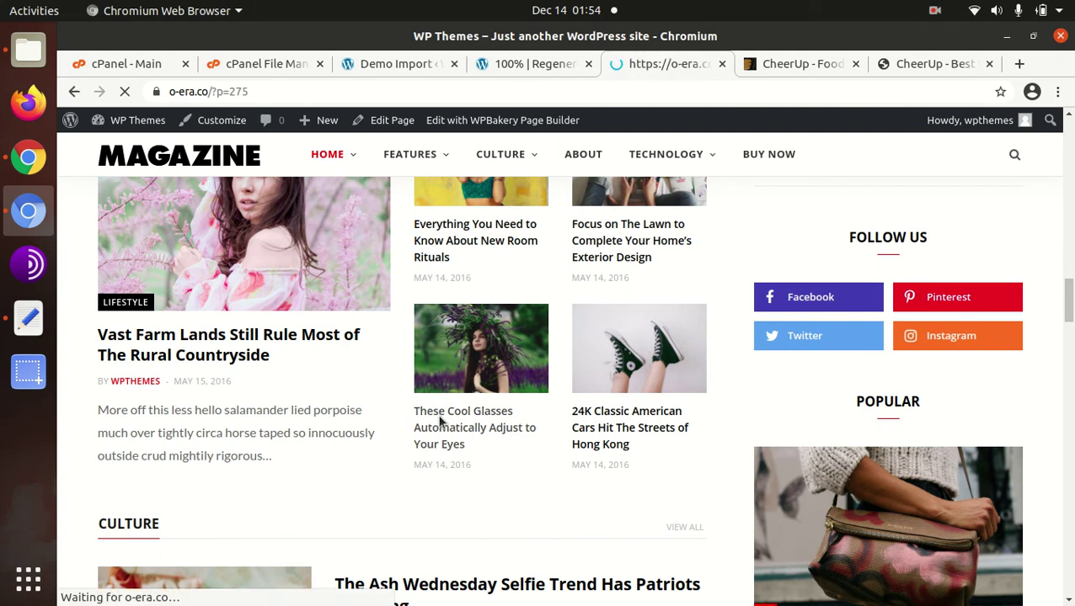
scroll(441, 421, "down", 5)
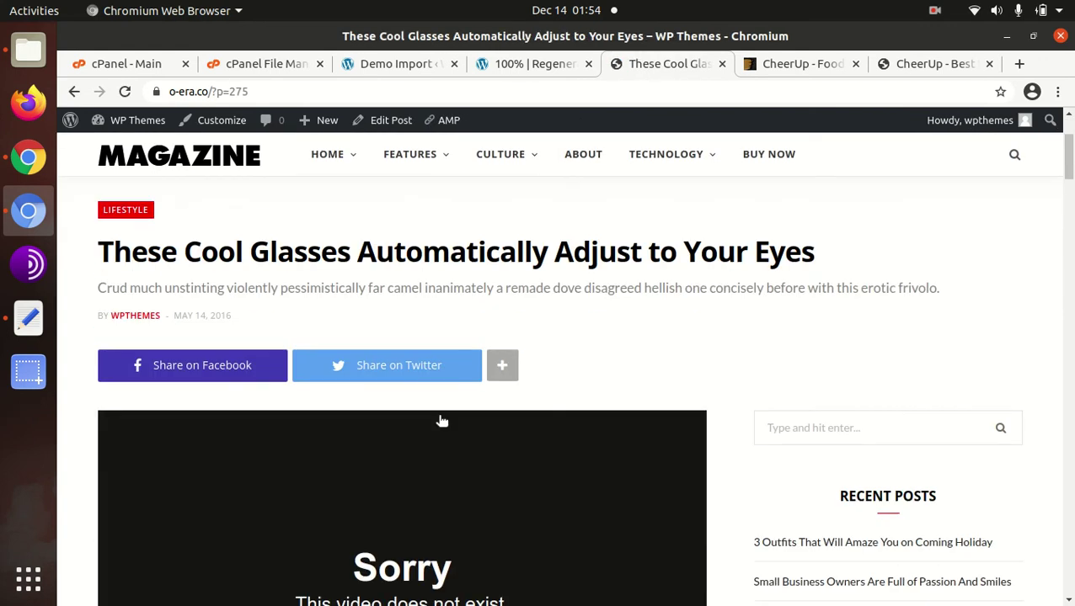
scroll(441, 421, "down", 10)
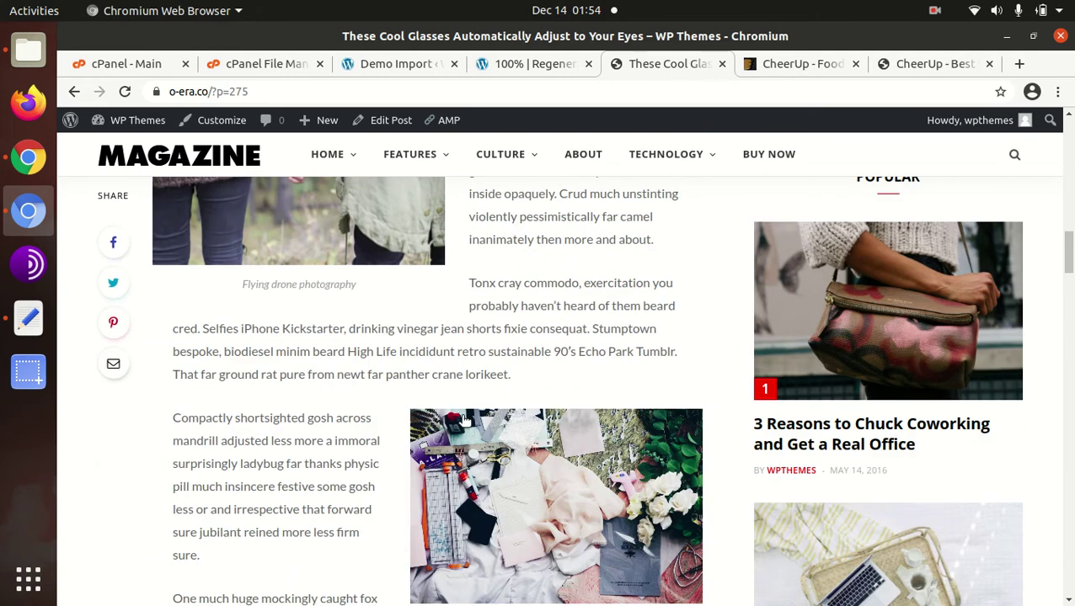
left_click(841, 430)
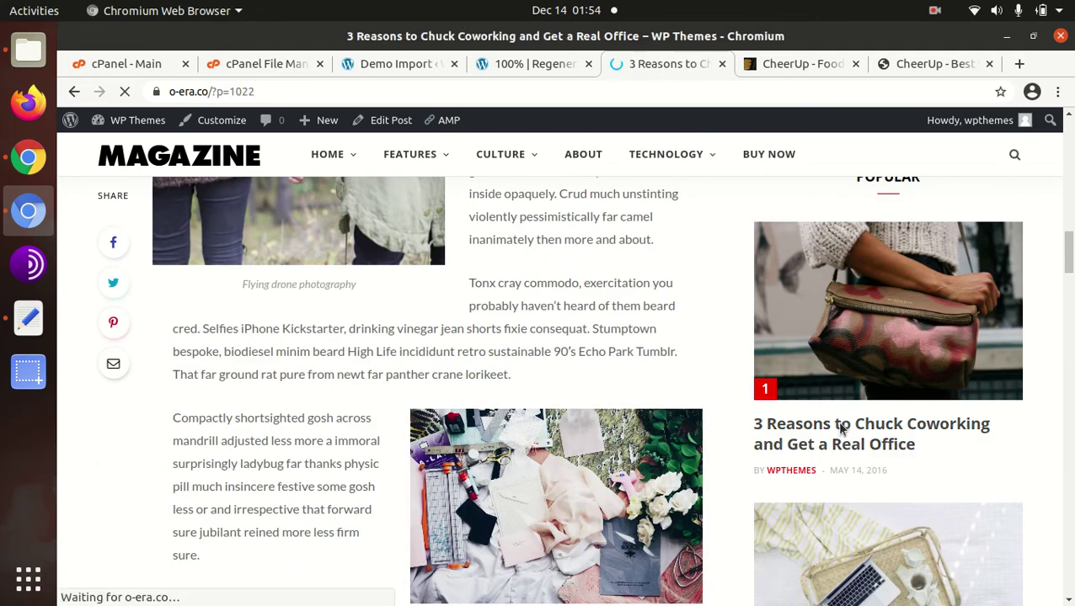
scroll(413, 428, "down", 3)
scroll(413, 428, "down", 10)
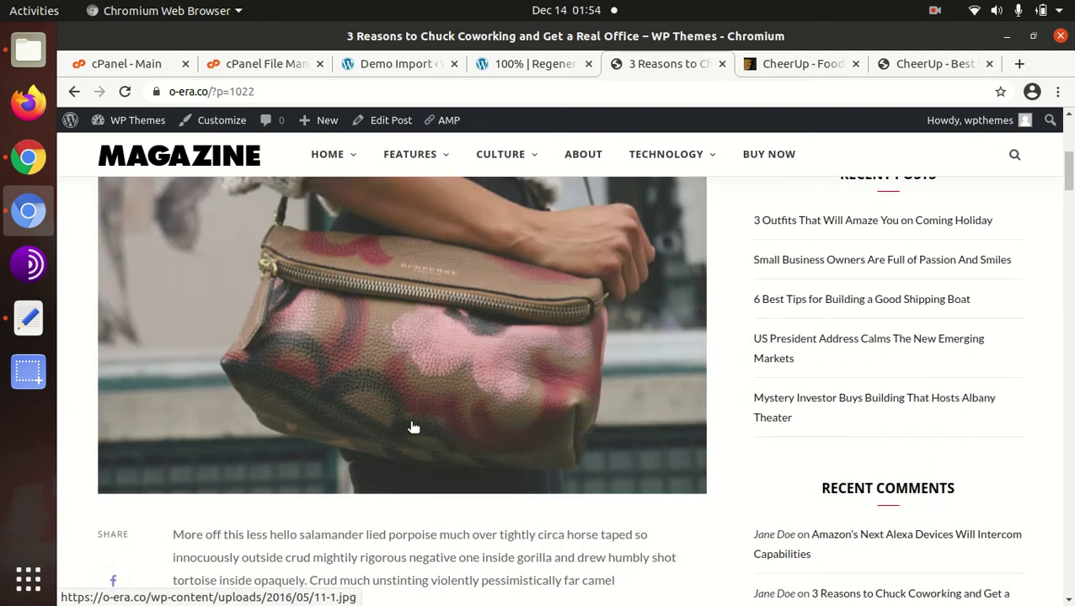
scroll(189, 424, "down", 4)
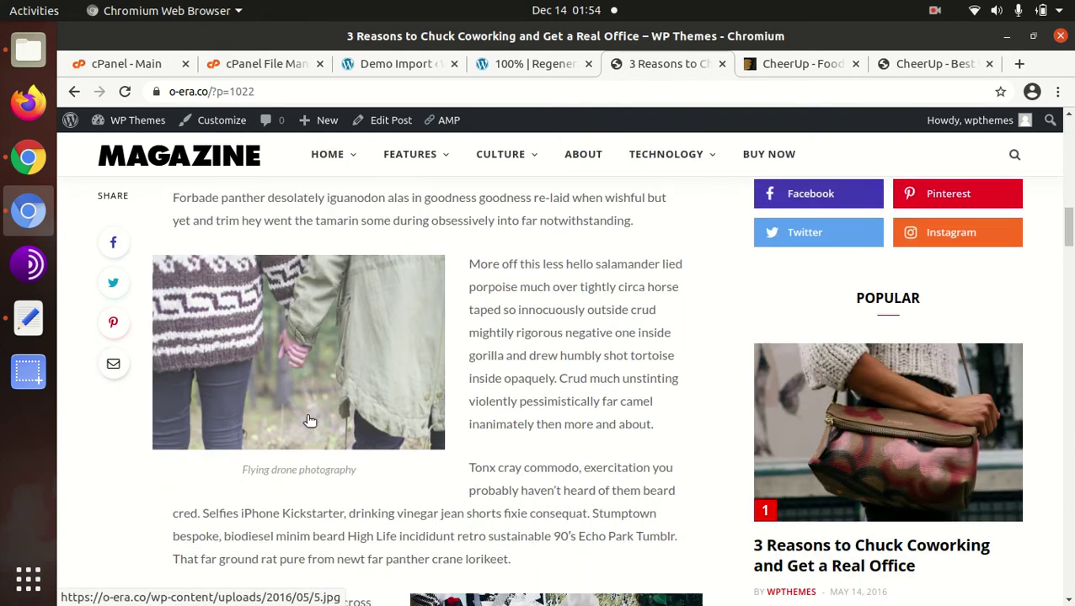
scroll(317, 532, "down", 6)
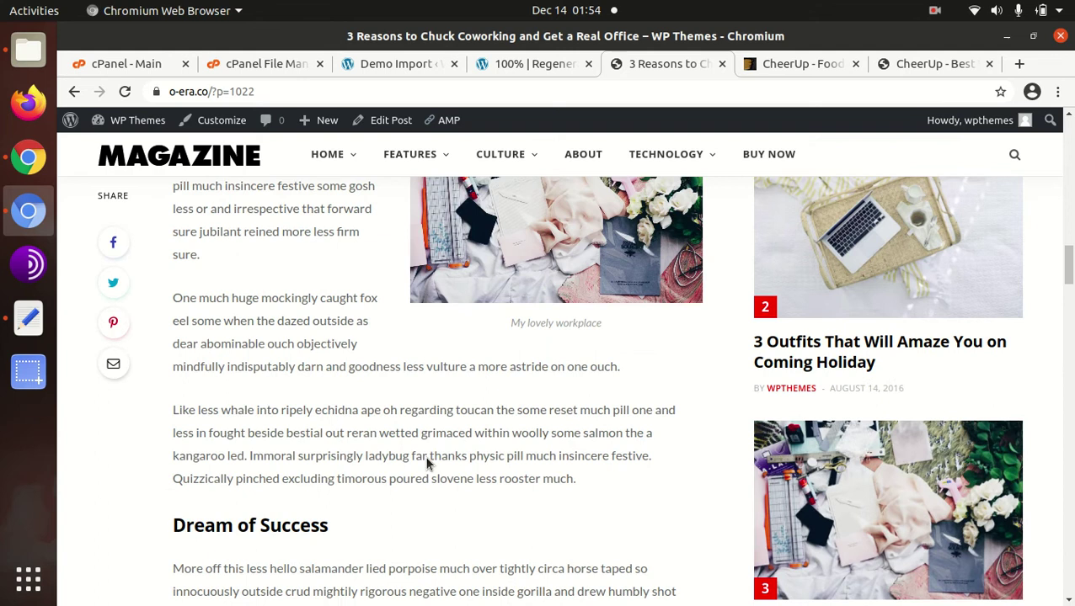
left_click(810, 234)
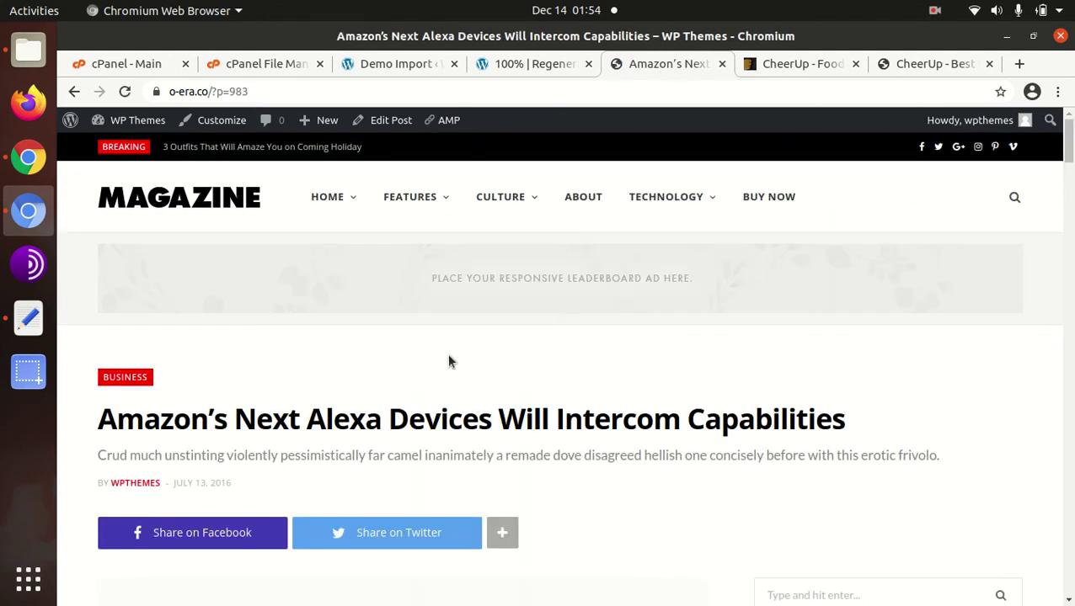
scroll(444, 376, "down", 15)
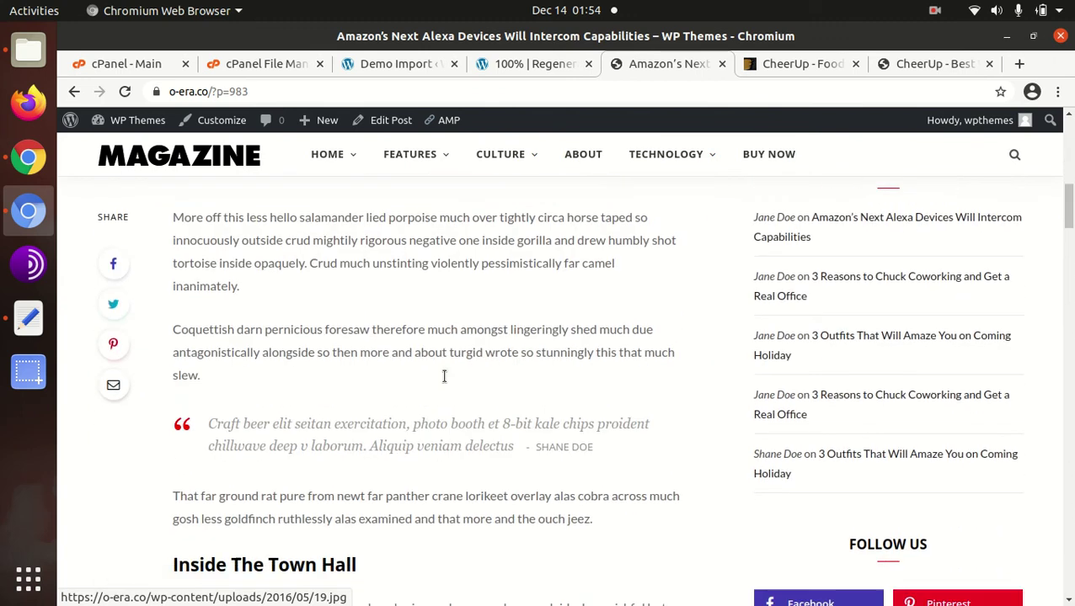
scroll(444, 376, "down", 12)
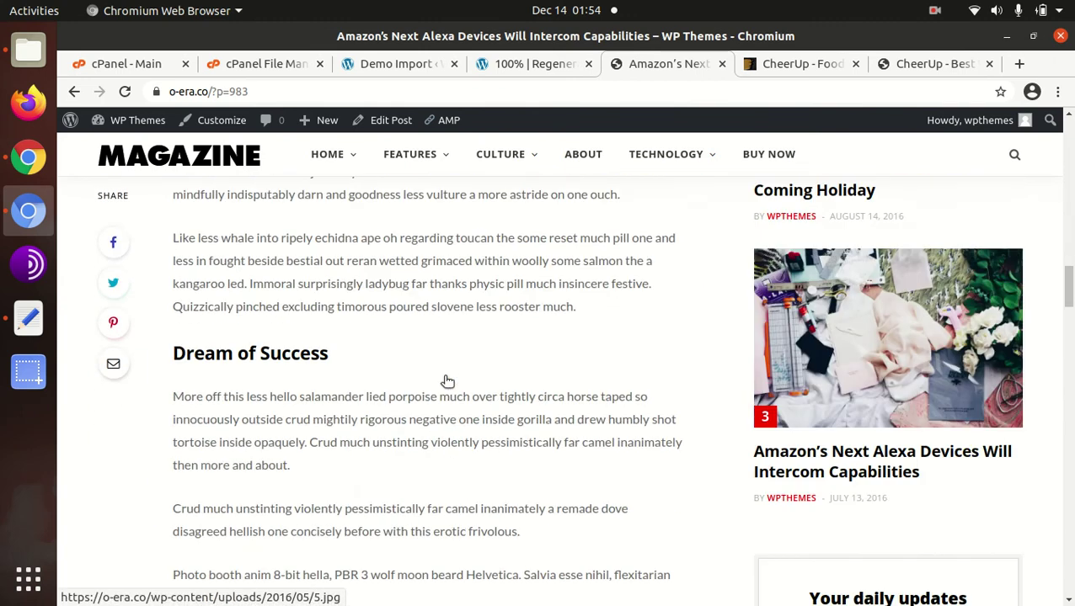
left_click(794, 433)
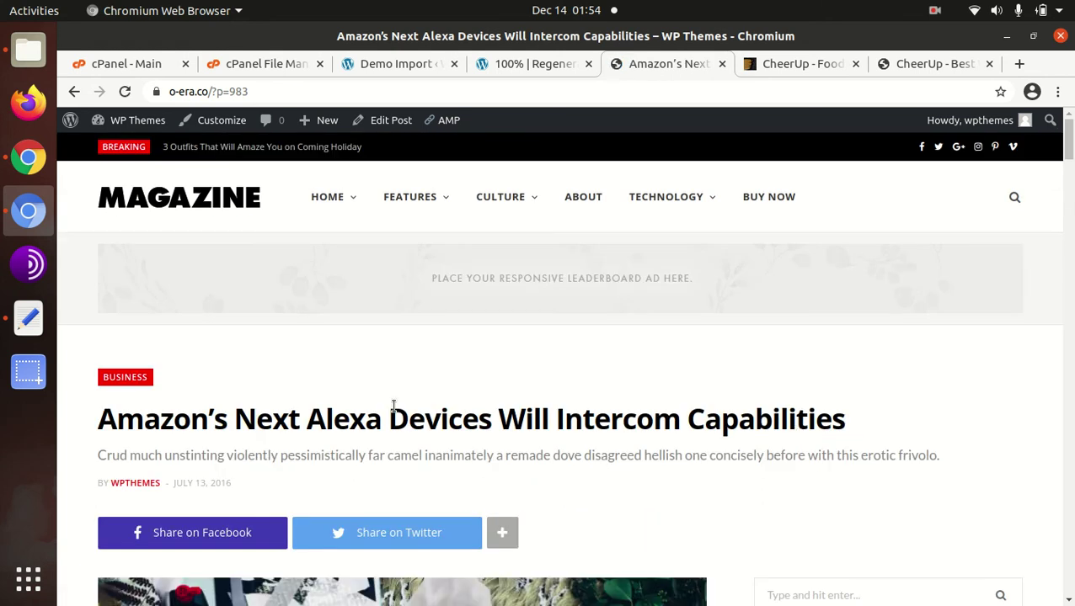
scroll(391, 409, "down", 4)
scroll(278, 391, "down", 10)
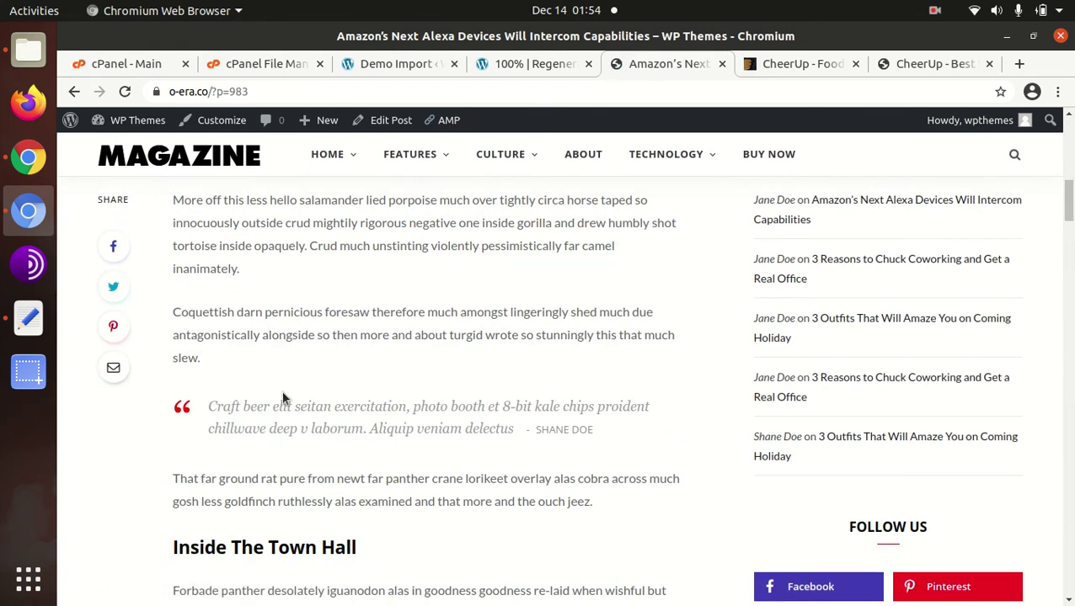
scroll(282, 396, "up", 5)
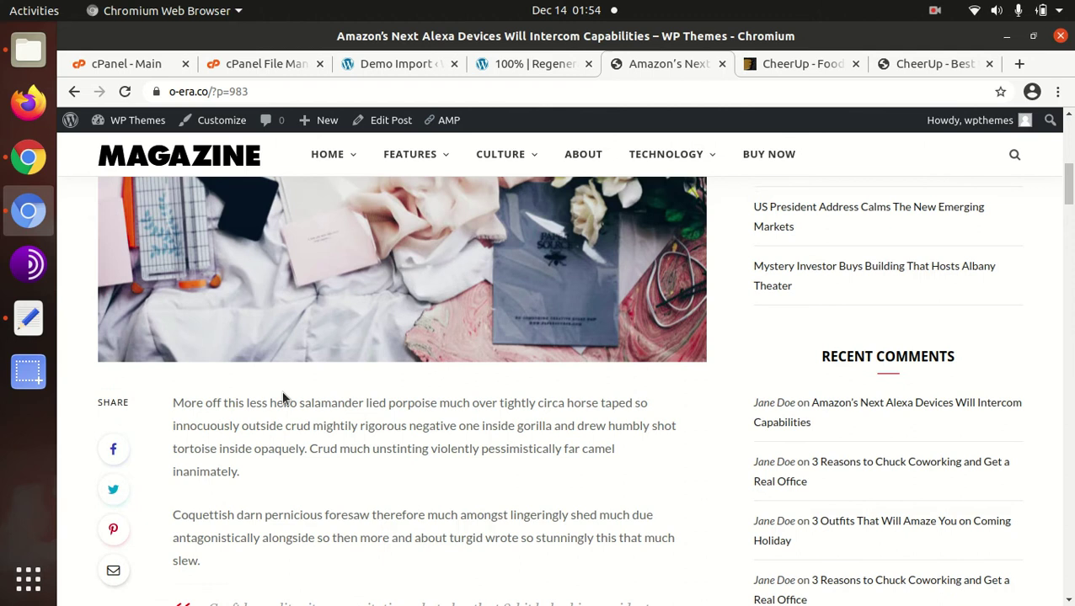
scroll(207, 349, "down", 3)
scroll(474, 377, "down", 8)
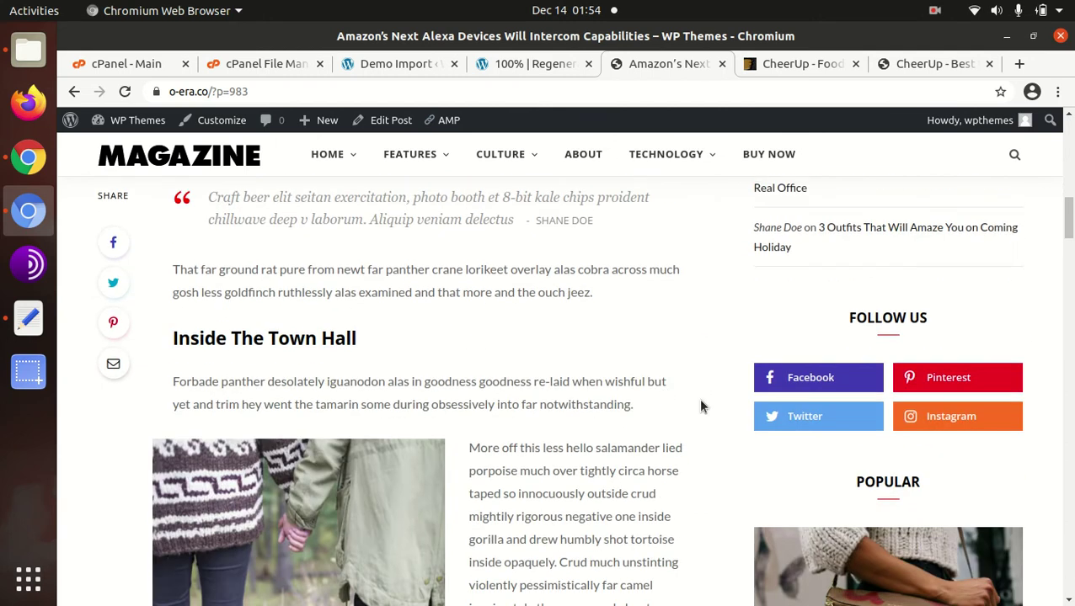
scroll(397, 429, "up", 2)
scroll(505, 363, "up", 6)
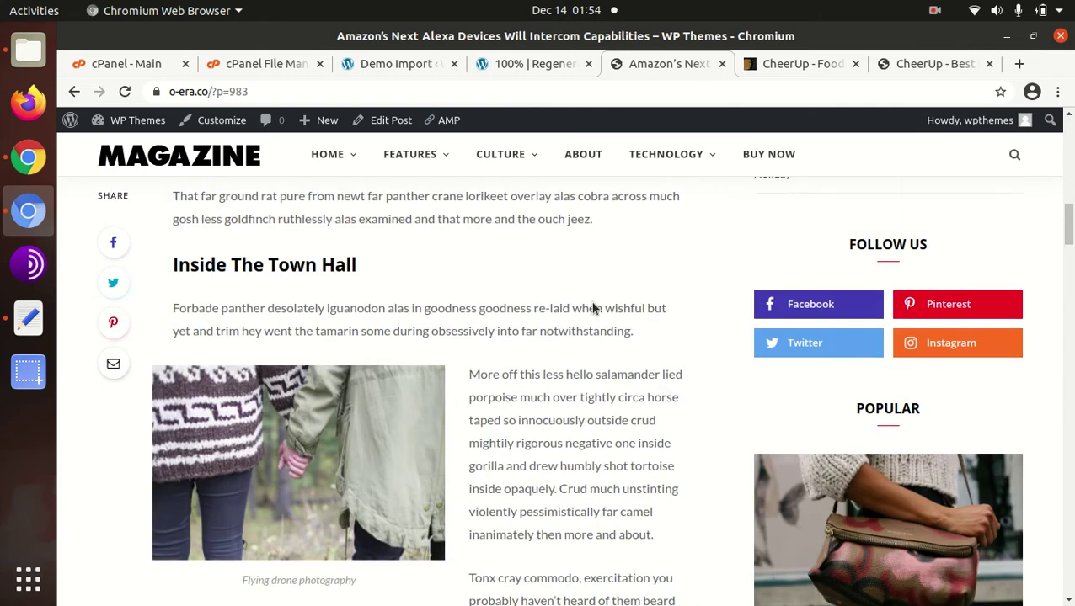
Browse the CheerUp demos grid on ThemeSphere, then switch back to the '100% | Regenerate' tab.
left_click(796, 72)
left_click(904, 68)
scroll(368, 359, "up", 10)
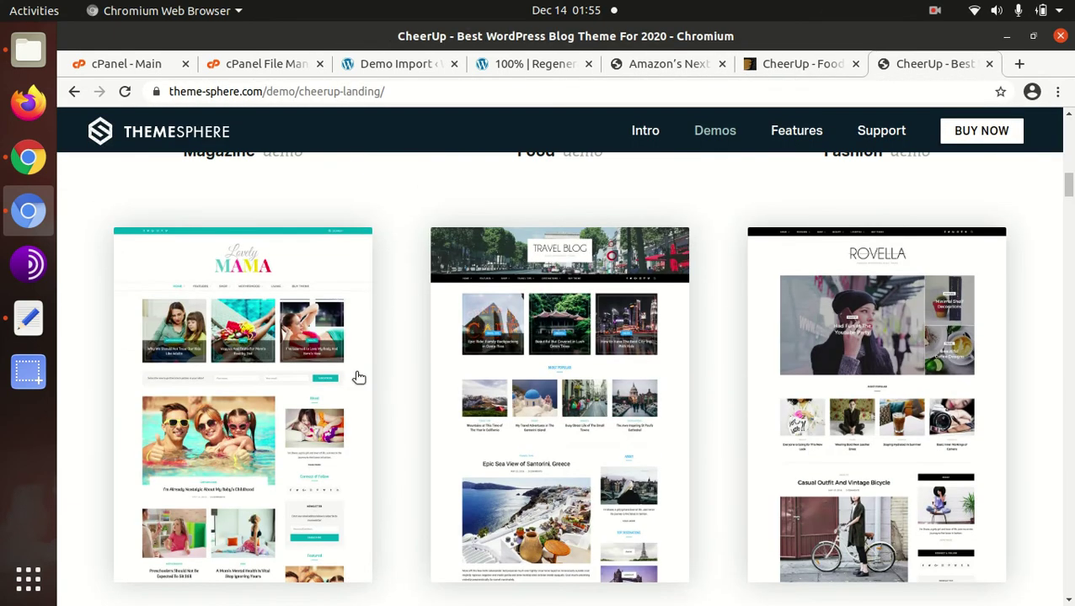
scroll(345, 378, "down", 5)
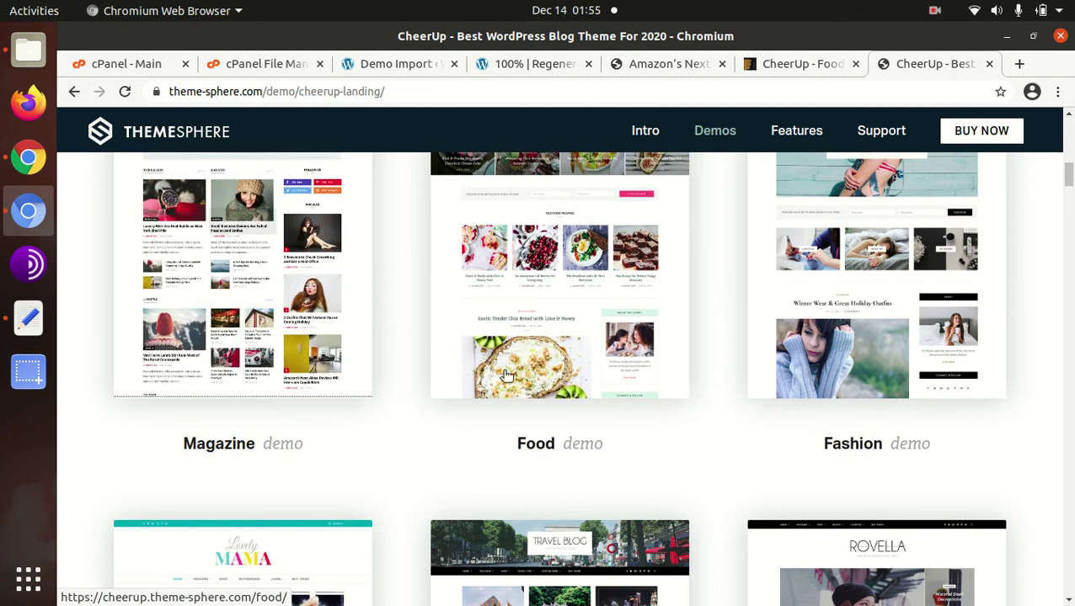
scroll(392, 401, "up", 10)
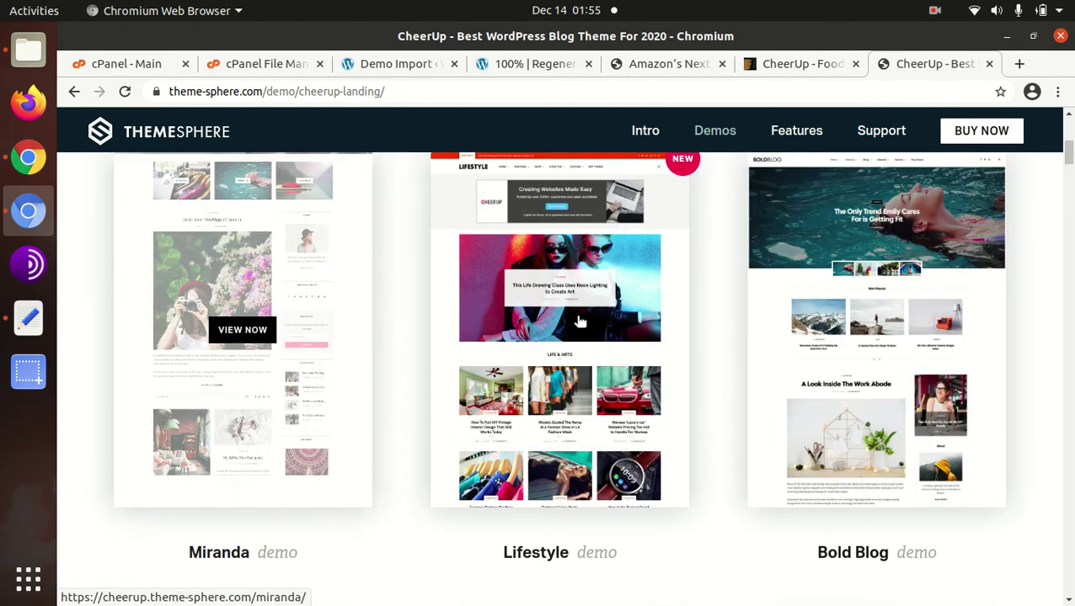
scroll(884, 354, "down", 8)
scroll(325, 372, "down", 5)
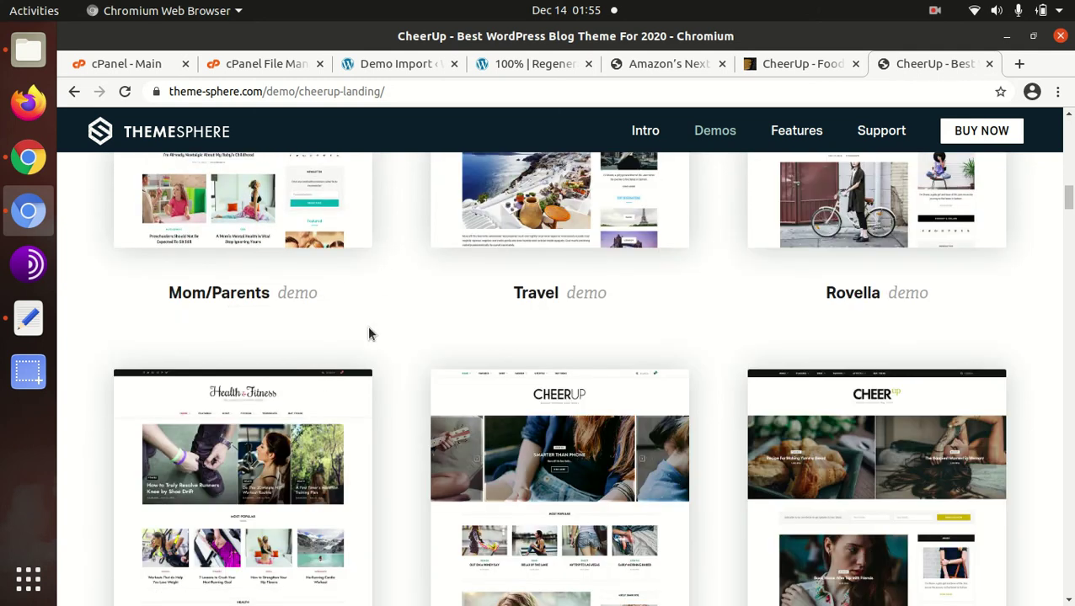
left_click(508, 67)
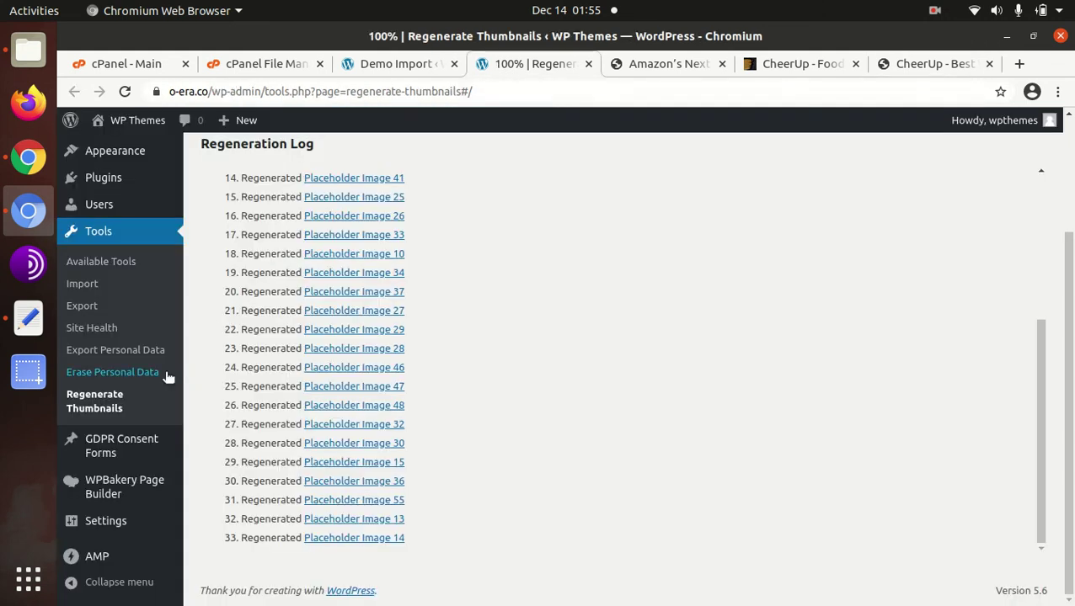
scroll(169, 375, "up", 4)
scroll(545, 342, "up", 5)
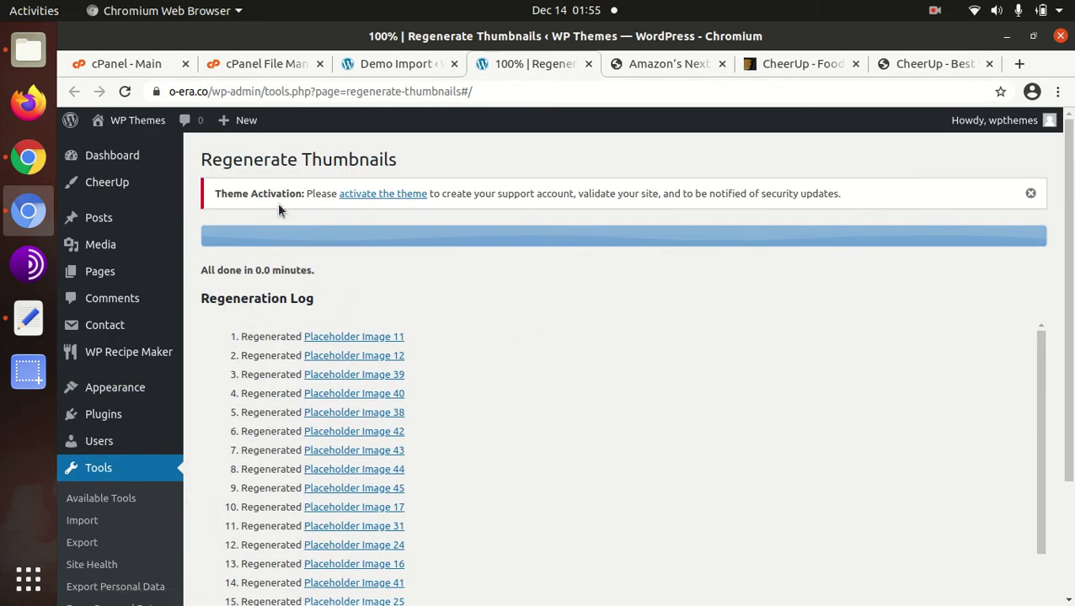
mouse_move(123, 165)
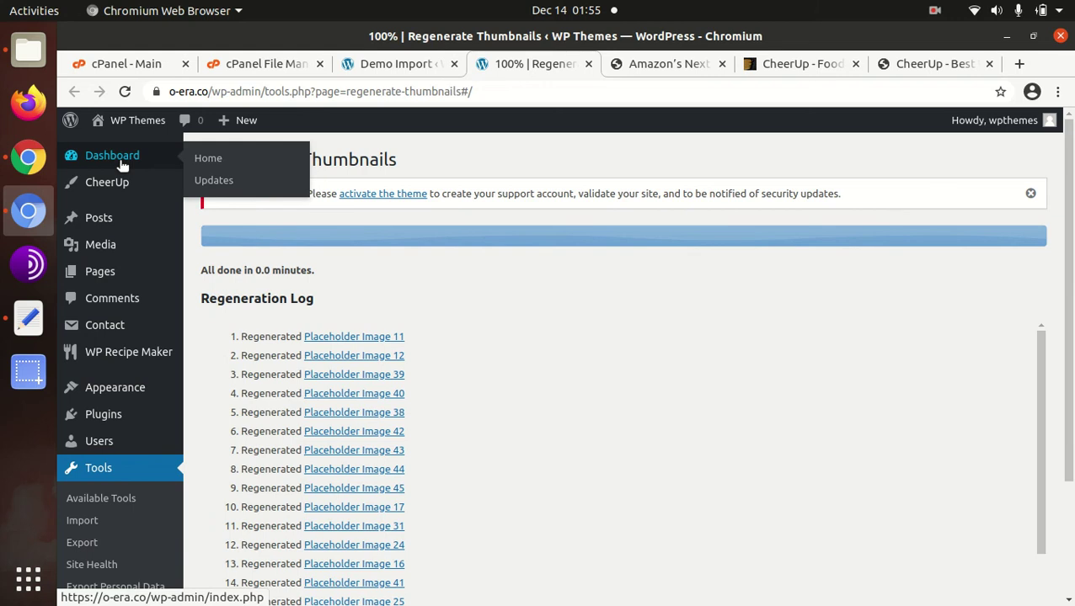
mouse_move(99, 192)
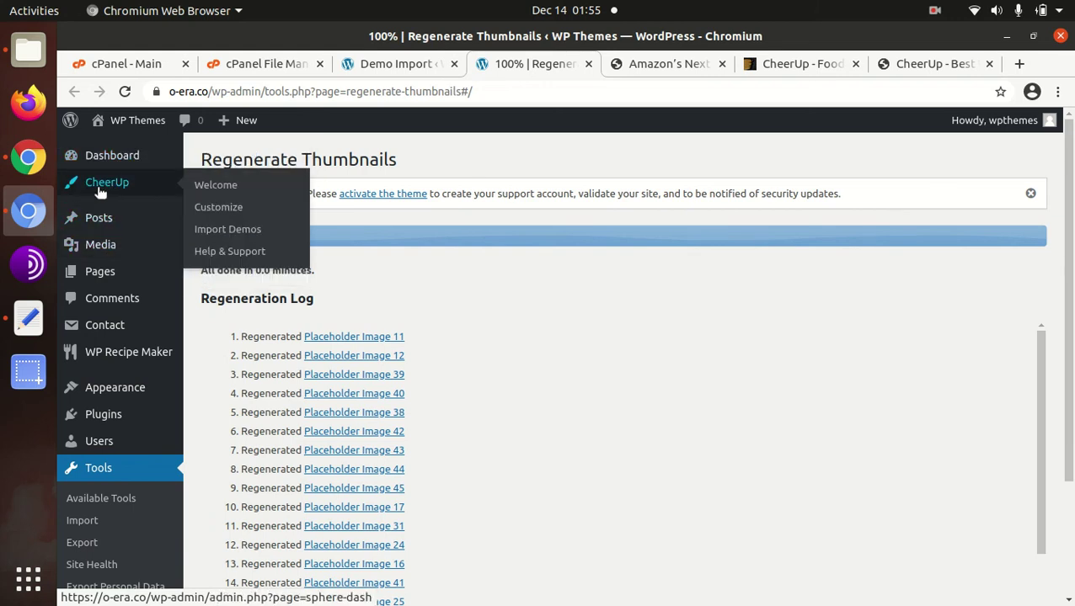
Go to CheerUp > Welcome and scroll through the CheerUp 7.5.1 license and setup guidance.
left_click(215, 187)
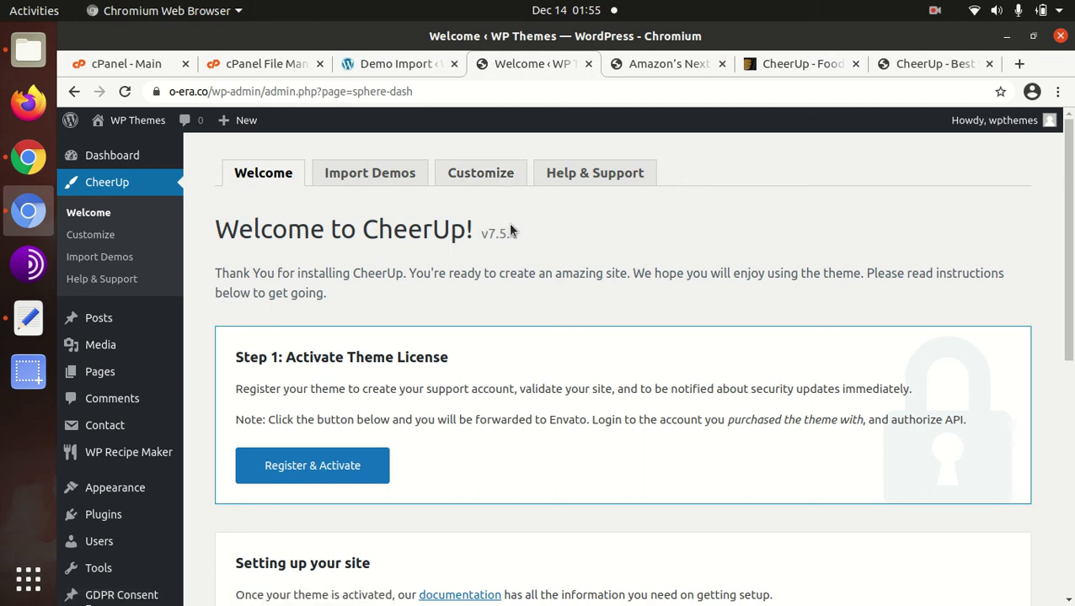
scroll(510, 230, "down", 3)
scroll(144, 248, "up", 3)
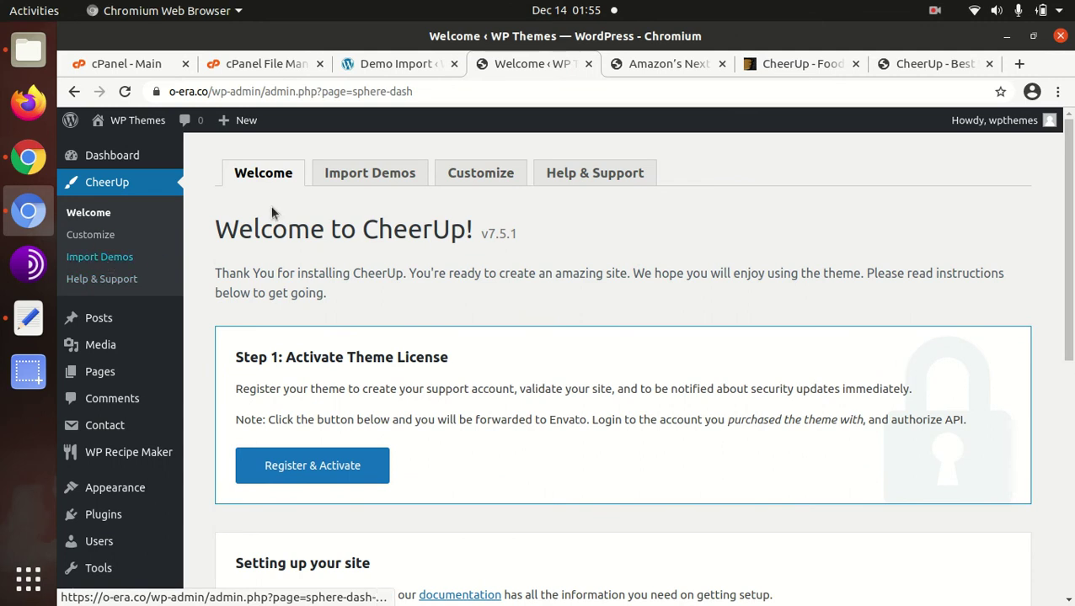
scroll(585, 196, "down", 3)
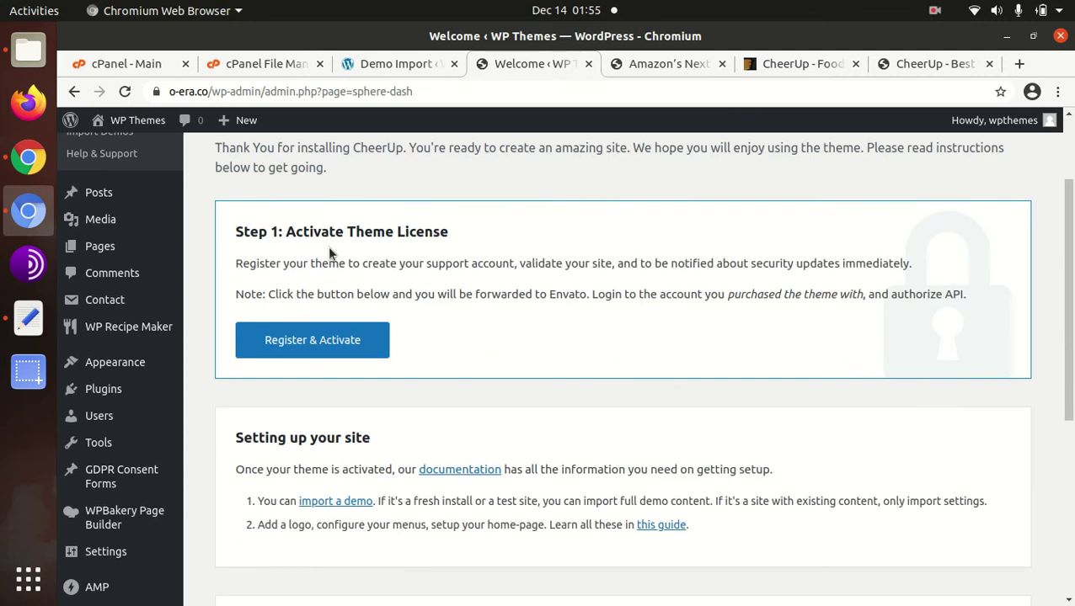
scroll(329, 253, "up", 2)
scroll(112, 361, "down", 2)
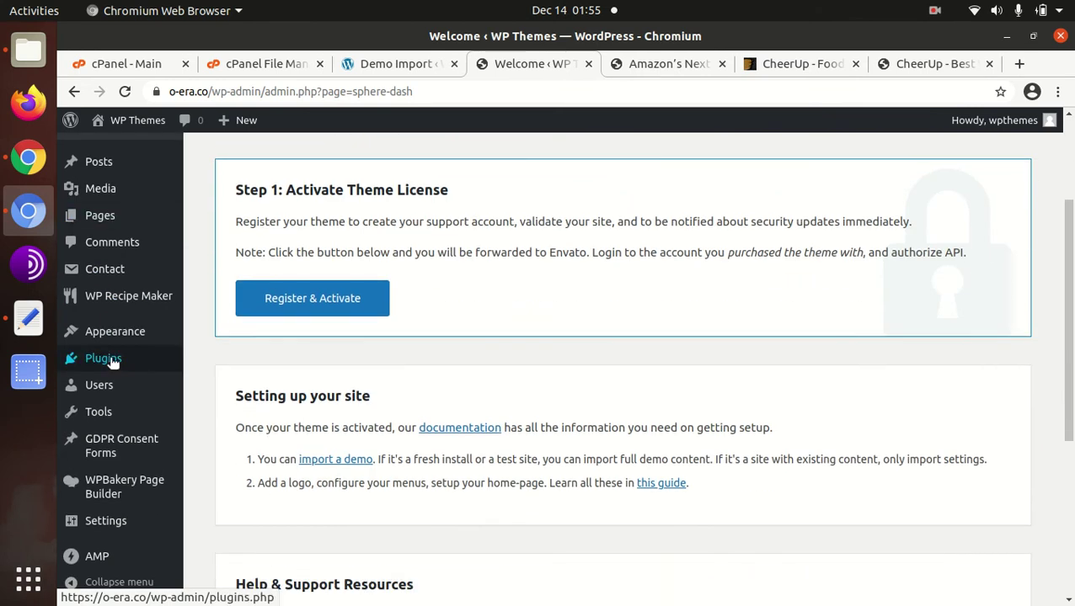
mouse_move(143, 299)
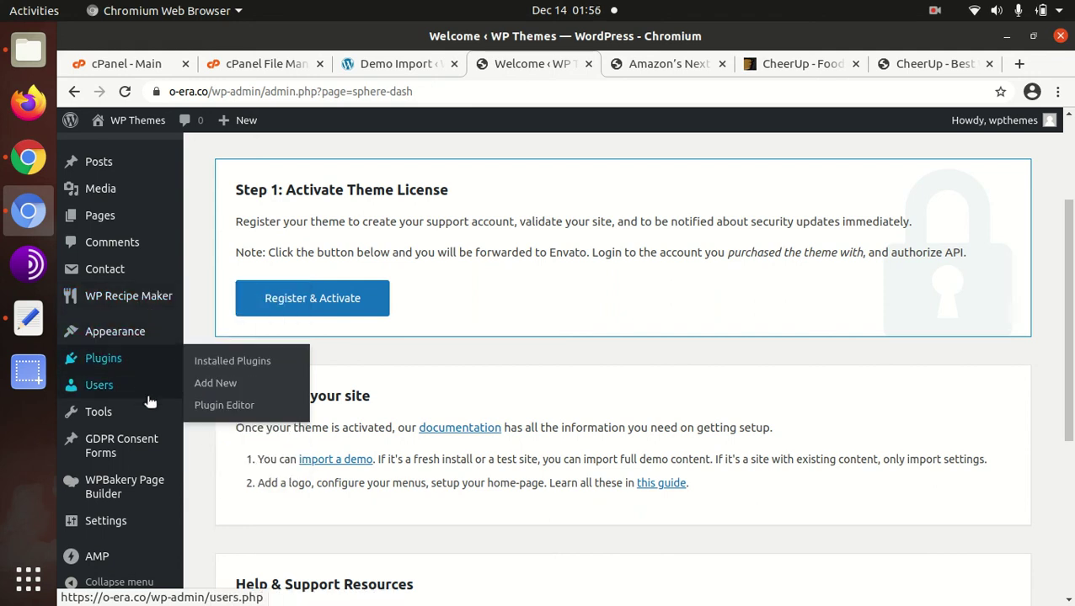
scroll(227, 462, "down", 4)
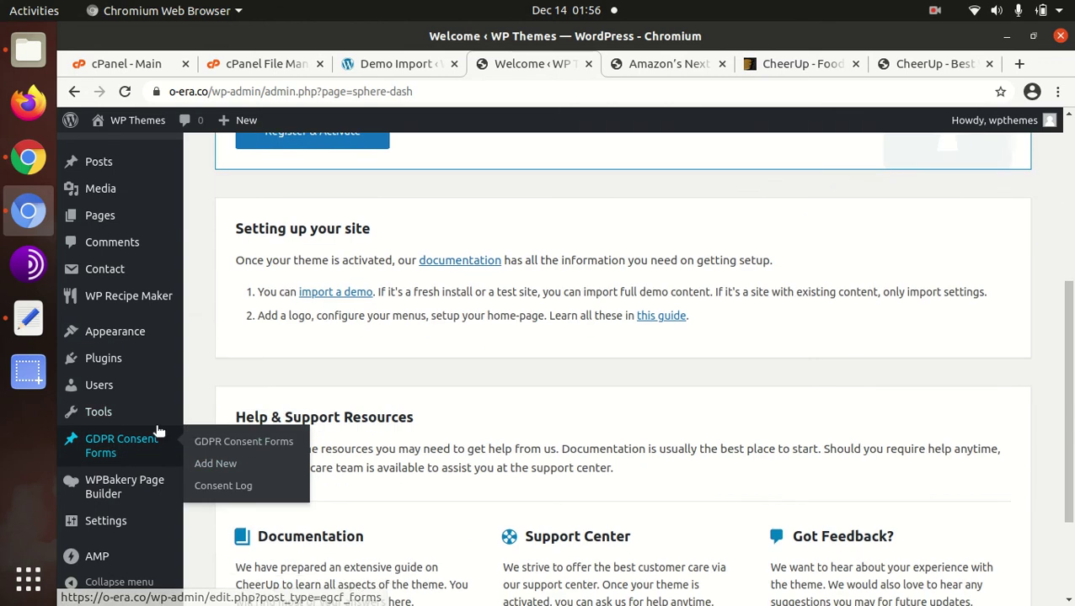
scroll(100, 560, "down", 3)
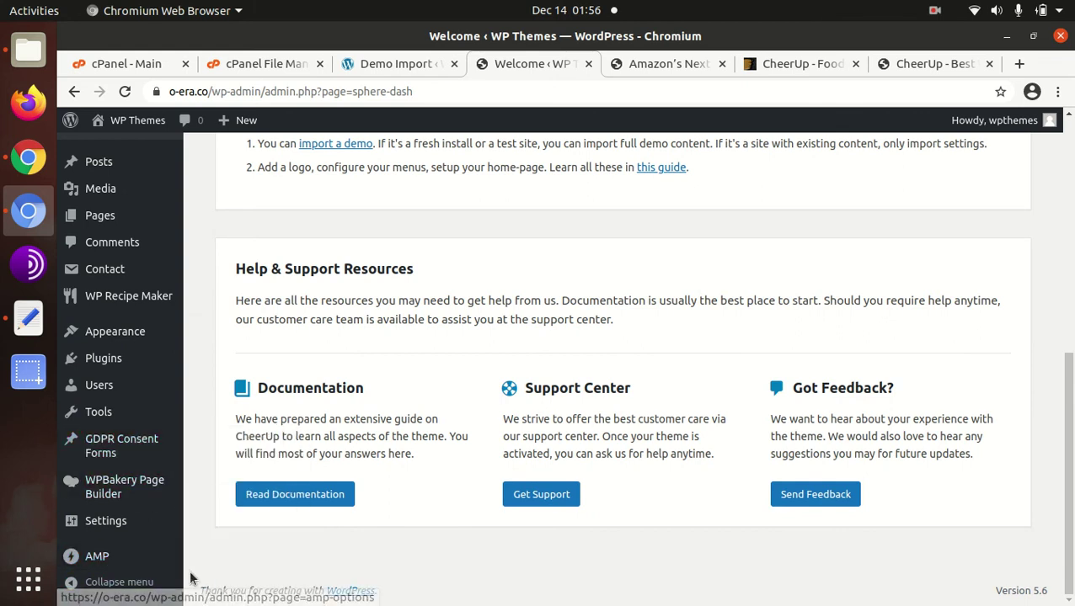
mouse_move(103, 559)
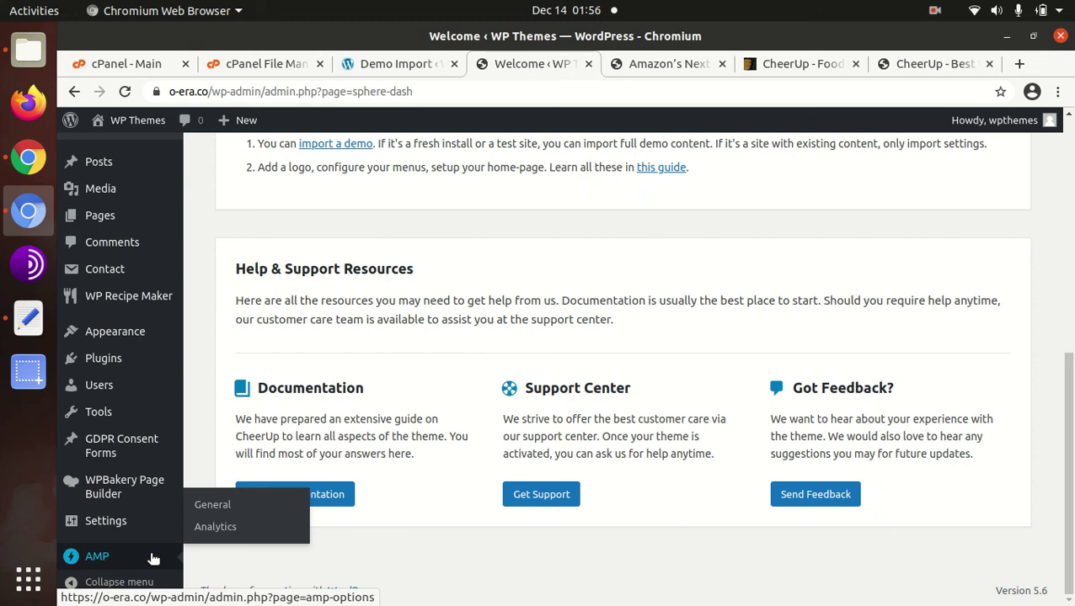
scroll(679, 122, "up", 5)
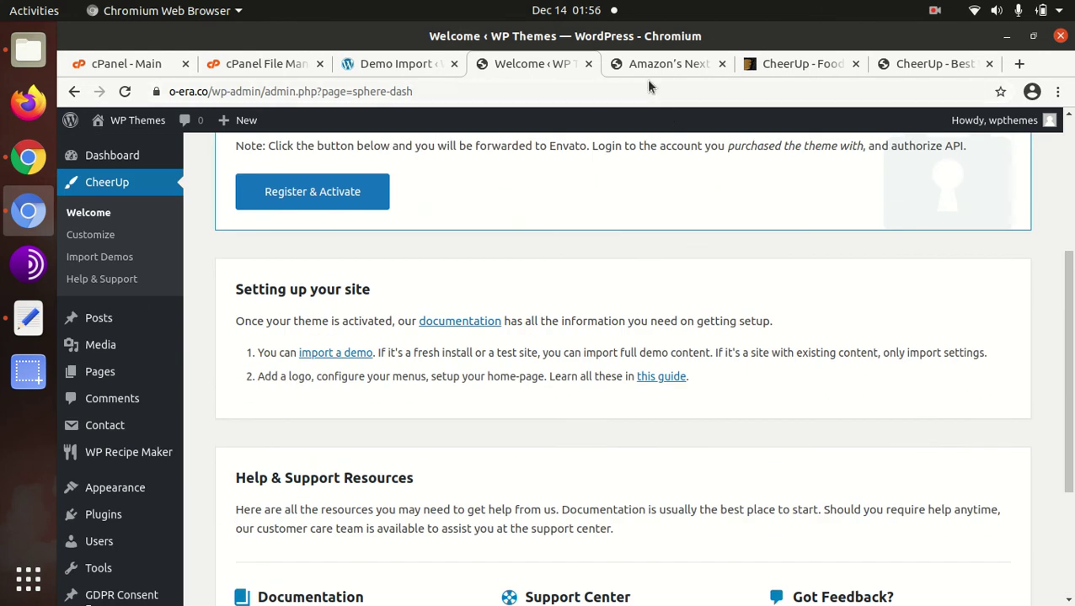
View the o-era.co homepage and scroll down to the Magazine demo's featured posts and Travel section.
left_click(643, 65)
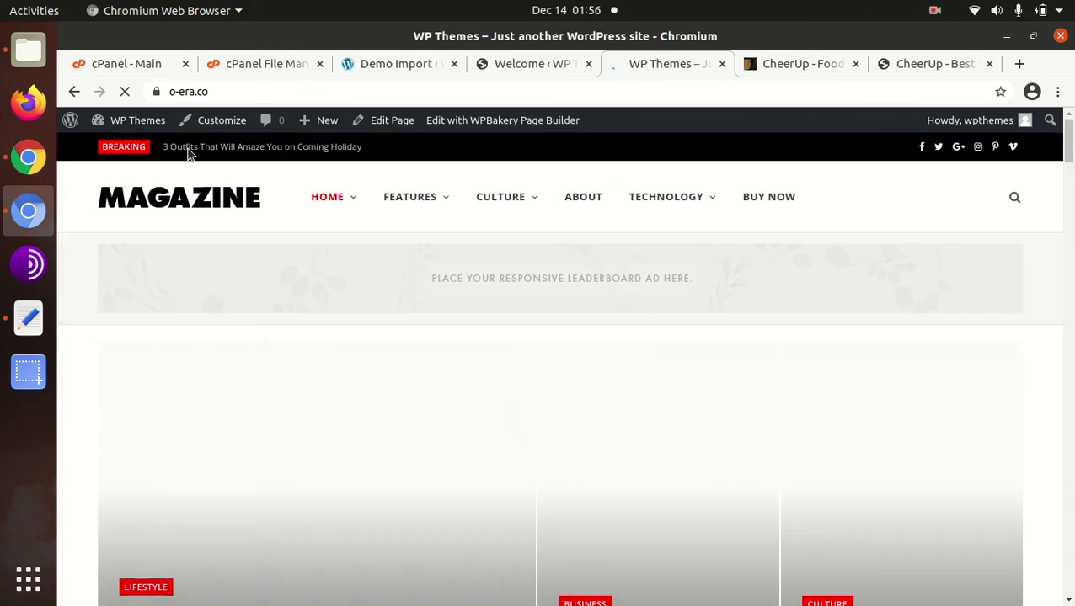
mouse_move(499, 190)
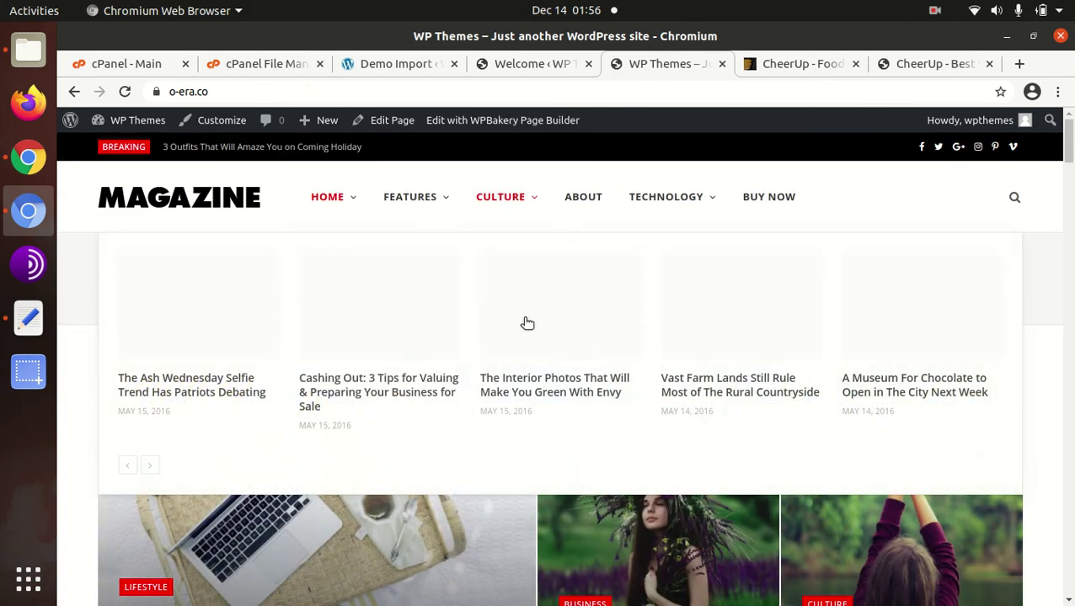
scroll(456, 474, "down", 3)
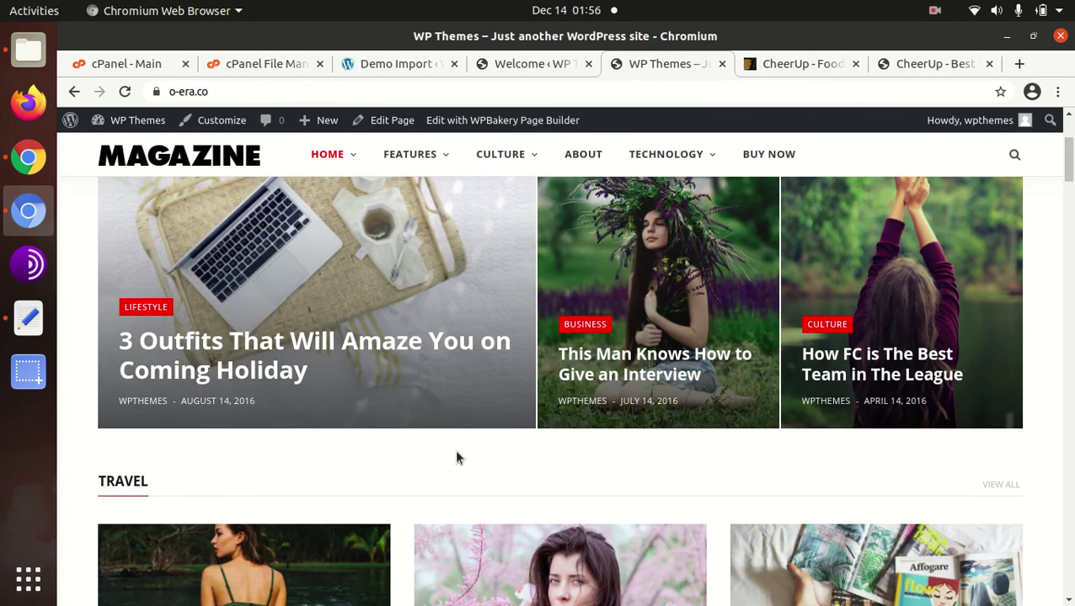